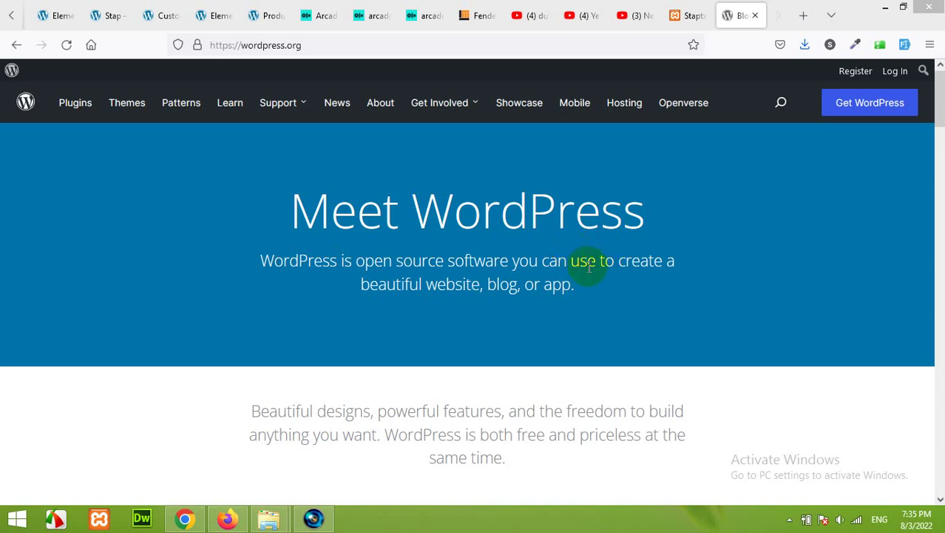
Search the Start screen for xampp, then return to the desktop
click(573, 287)
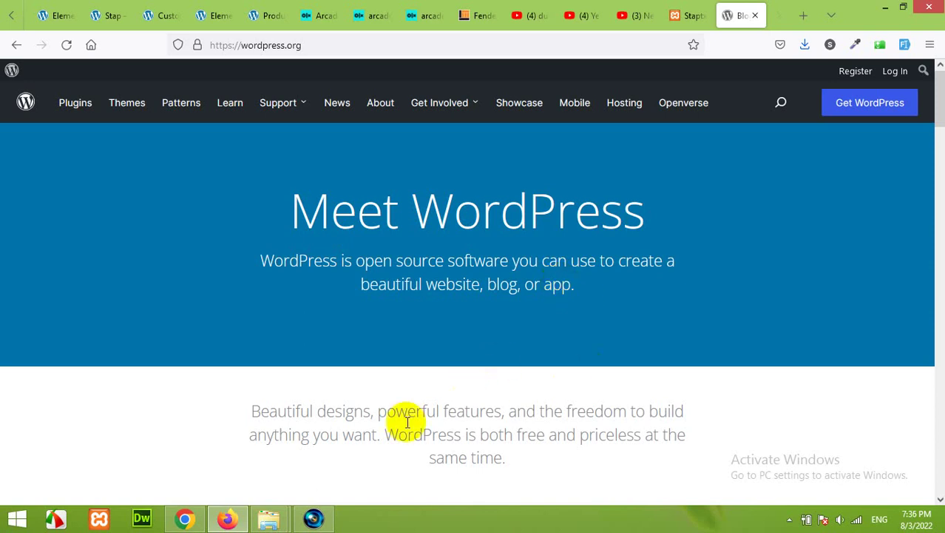
click(18, 520)
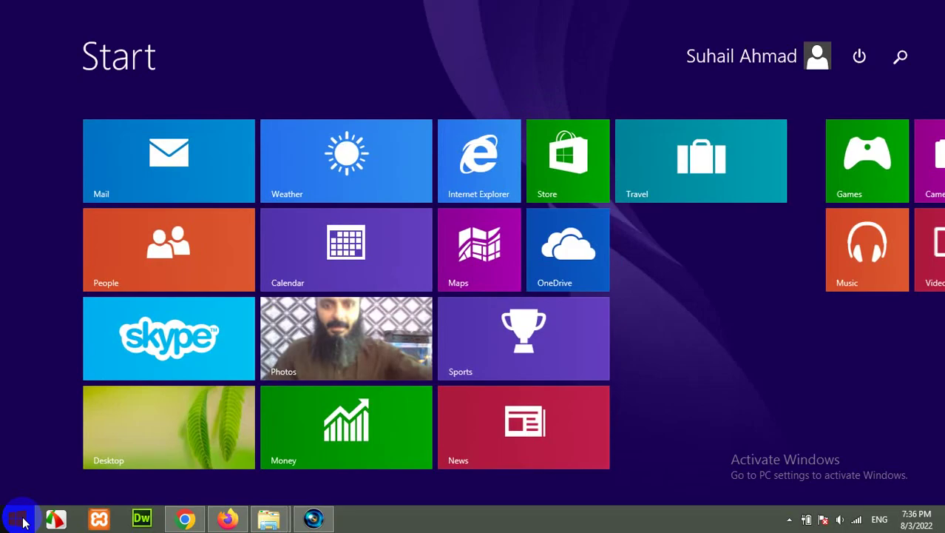
text(xampp Control Panel)
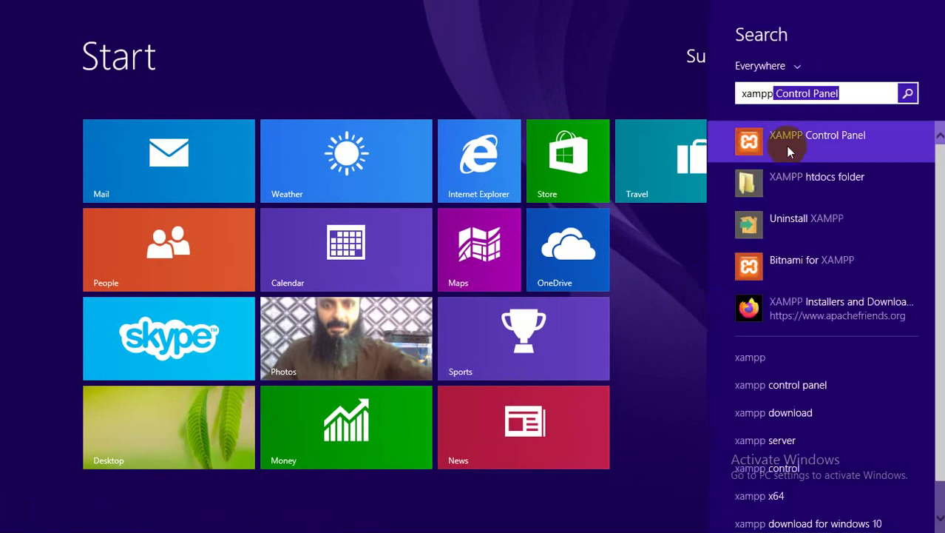
click(605, 85)
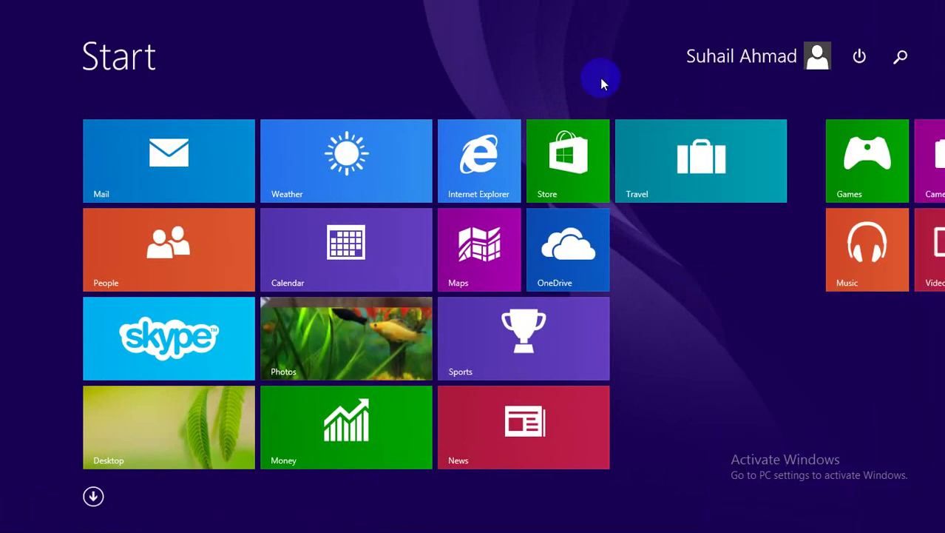
click(206, 419)
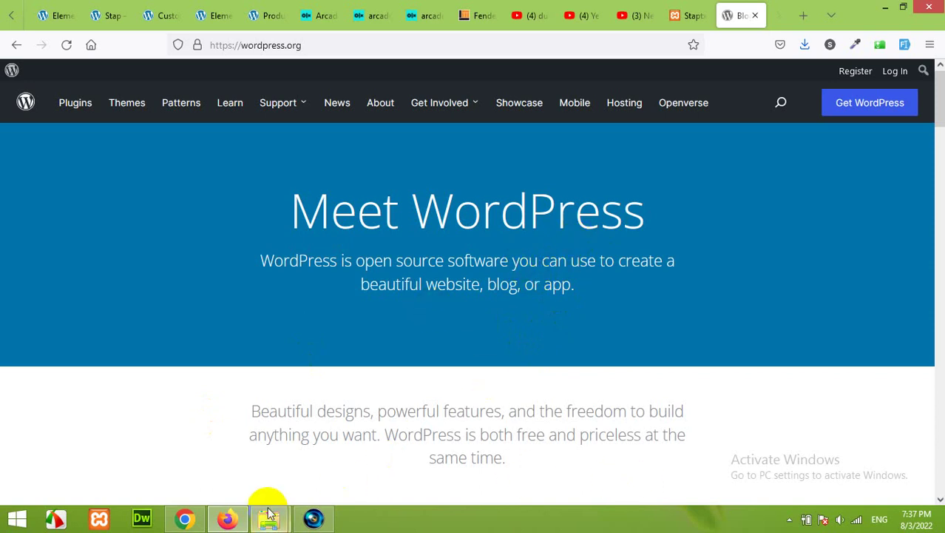
Browse File Explorer to C:\xampp2\htdocs, then switch back to Firefox
mouse_move(267, 516)
mouse_move(306, 457)
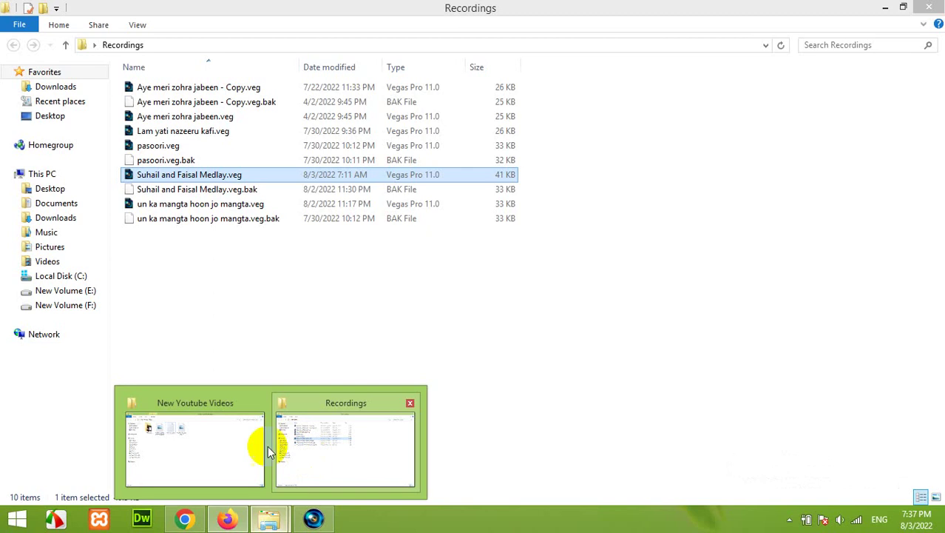
click(249, 448)
click(65, 306)
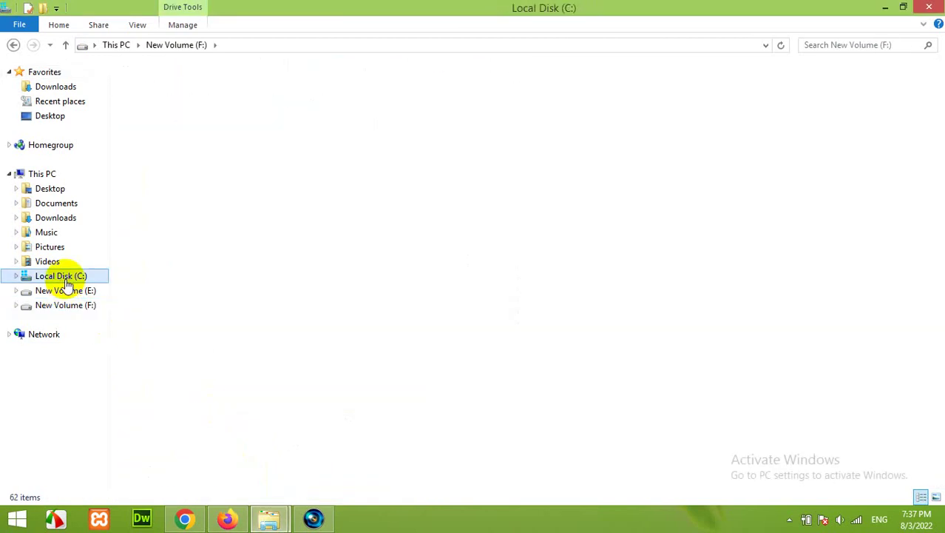
click(62, 277)
double_click(153, 291)
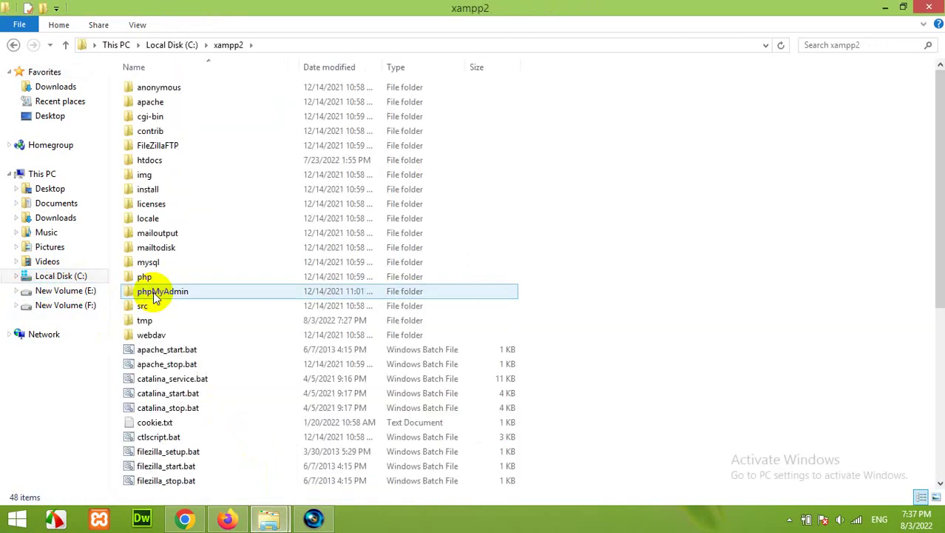
double_click(153, 160)
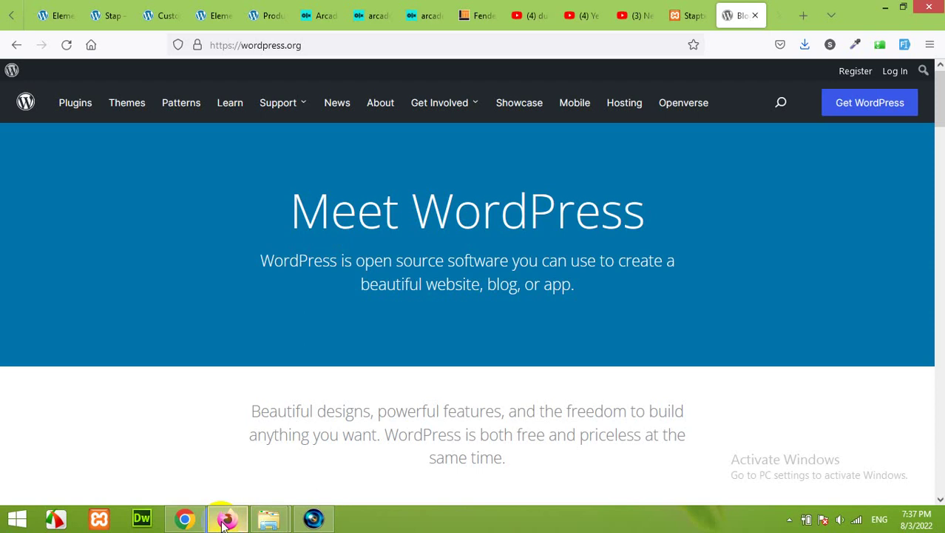
click(227, 519)
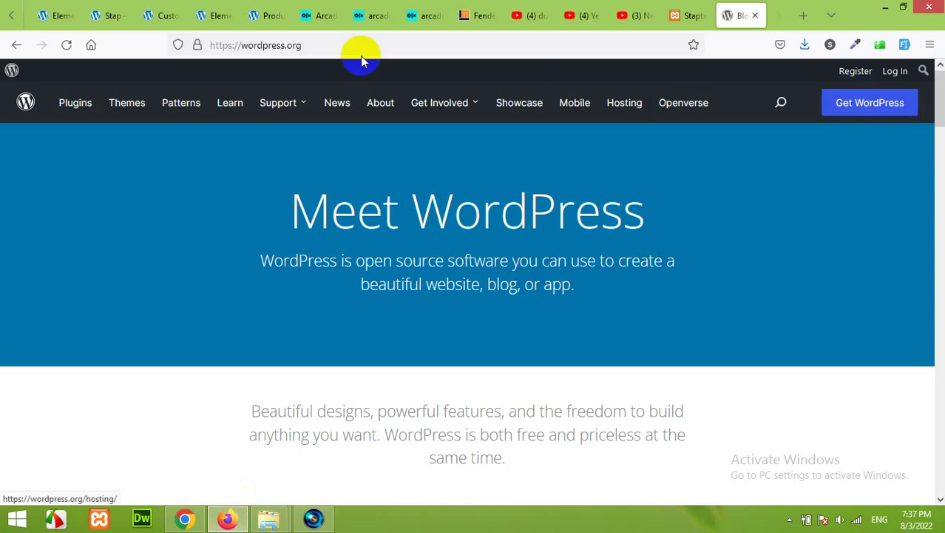
Go to the Get WordPress download page on WordPress.org
click(242, 48)
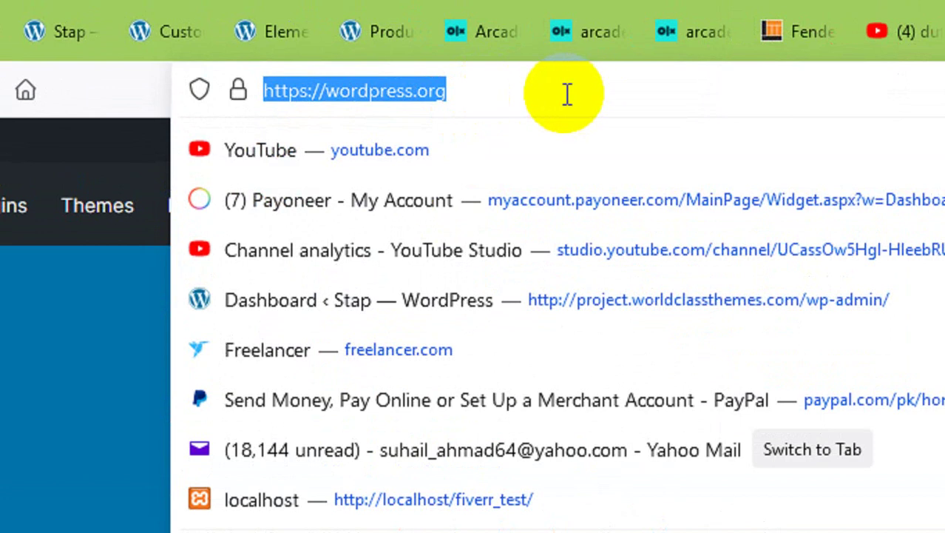
click(573, 93)
click(838, 176)
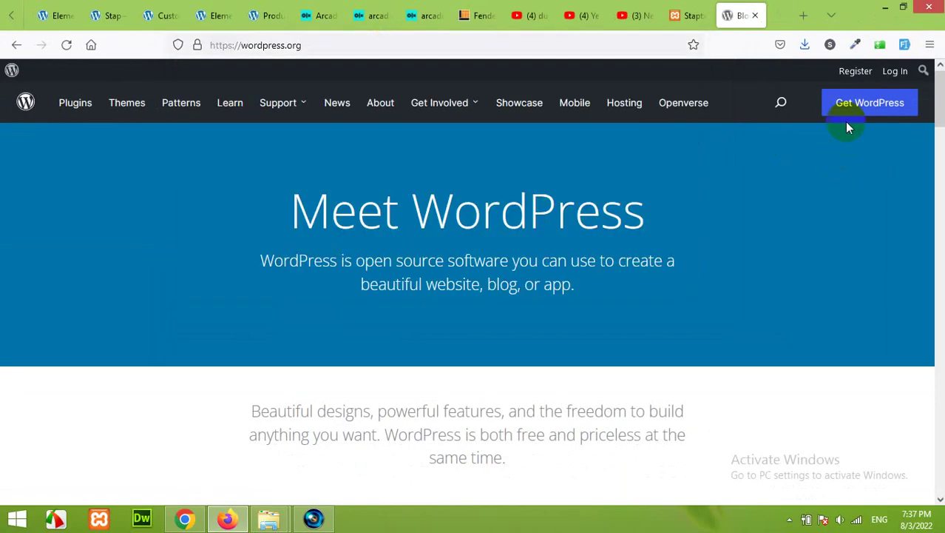
click(859, 102)
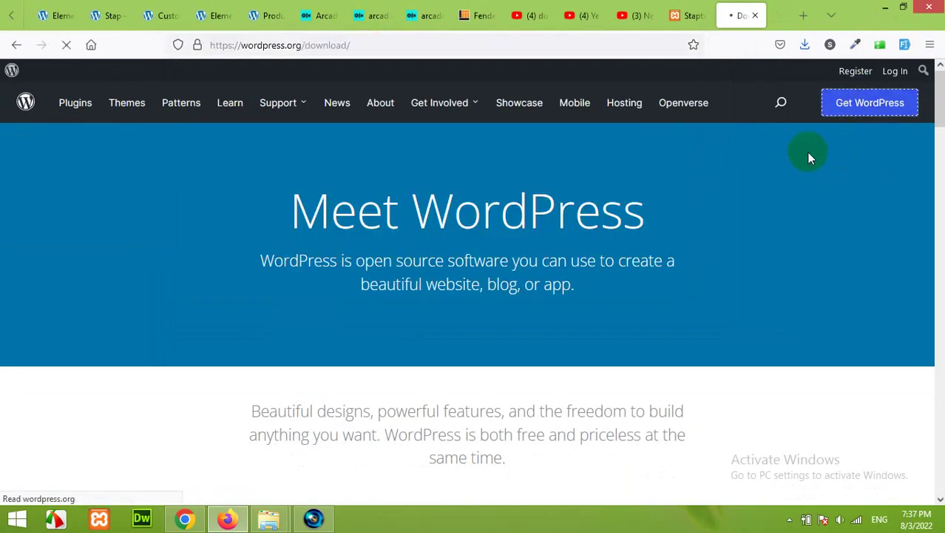
Download WordPress 6.0.1 into C:\xampp2\htdocs, replacing the existing zip
scroll(599, 281, down, 5)
scroll(584, 297, down, 7)
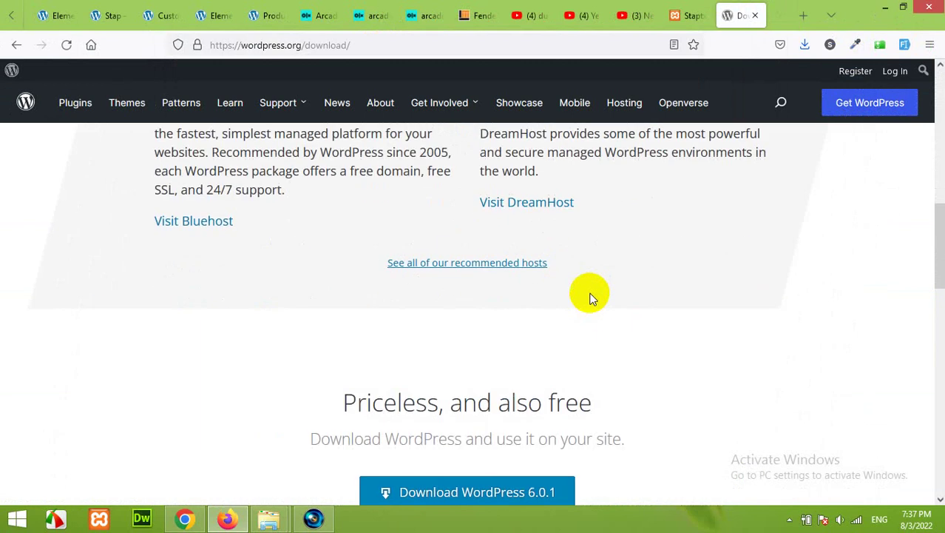
click(478, 285)
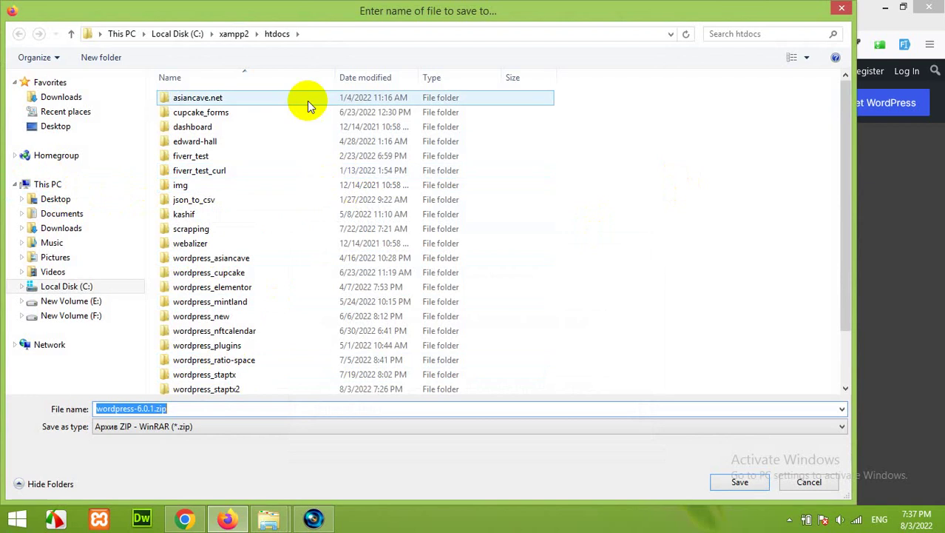
click(737, 482)
click(516, 258)
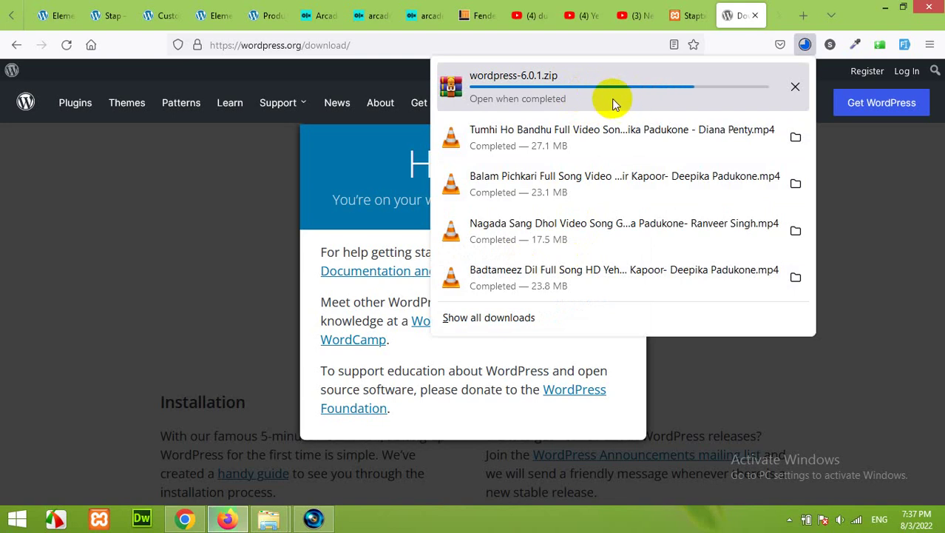
In the htdocs window, extract wordpress-6.0.1.zip into a wordpress-6.0.1 folder
click(274, 518)
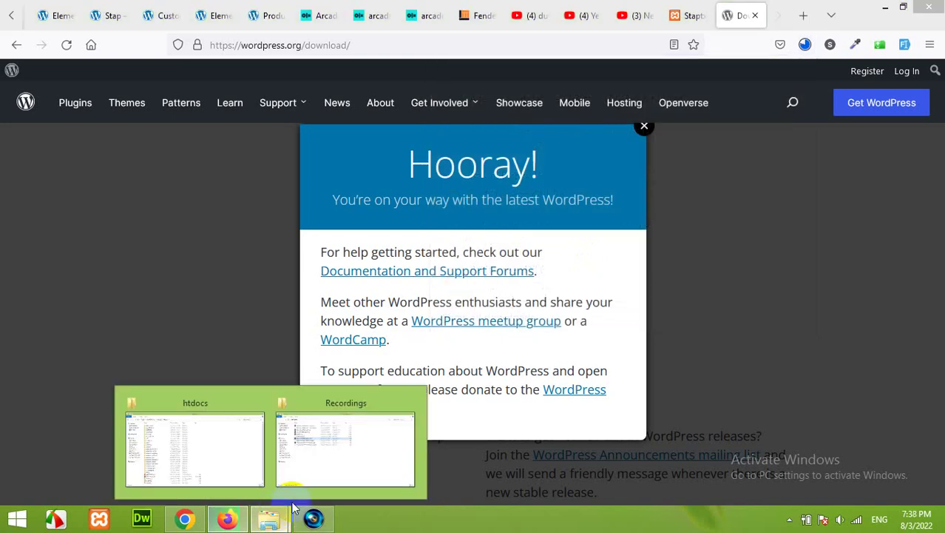
click(228, 444)
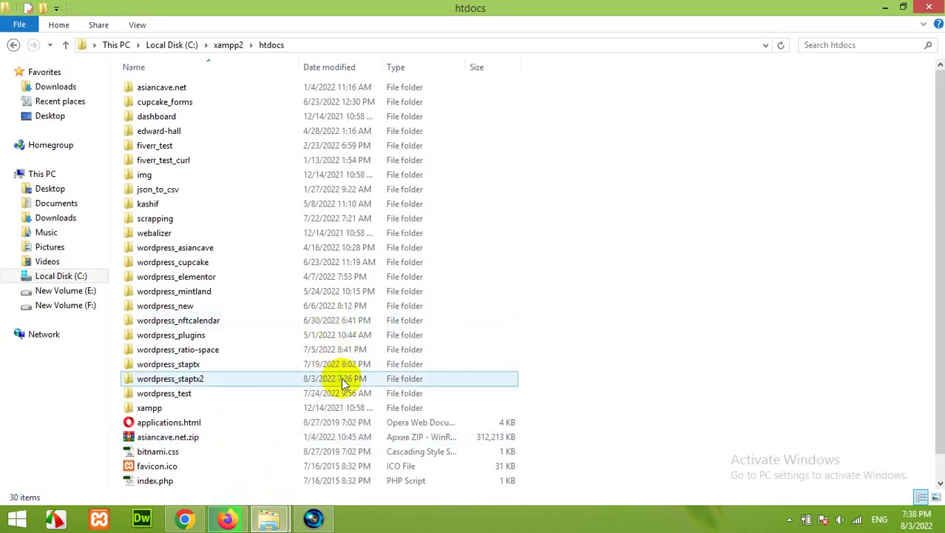
scroll(233, 429, down, 1)
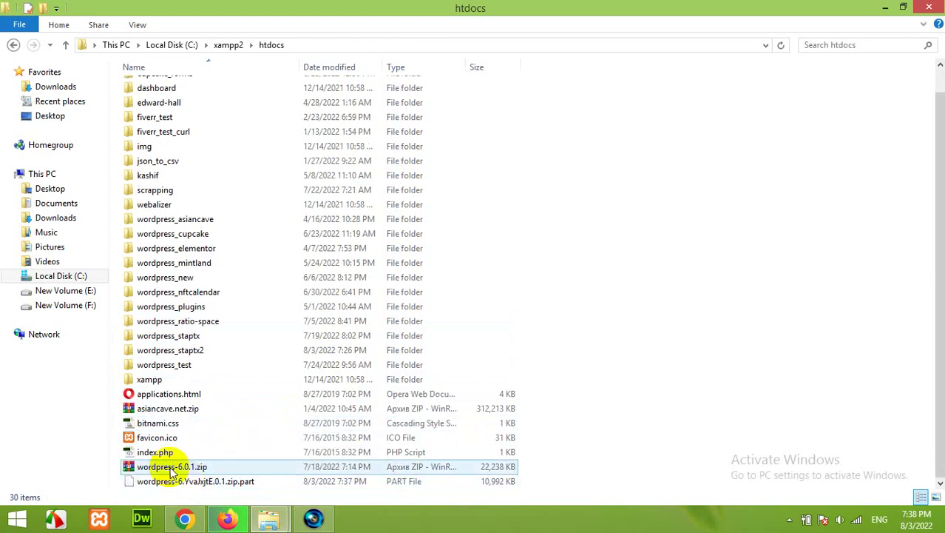
mouse_move(248, 527)
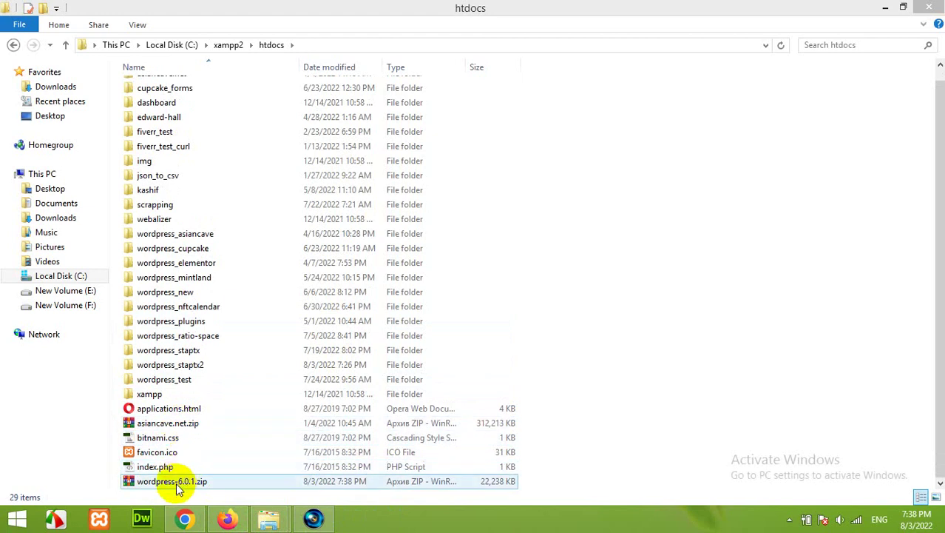
right_click(178, 481)
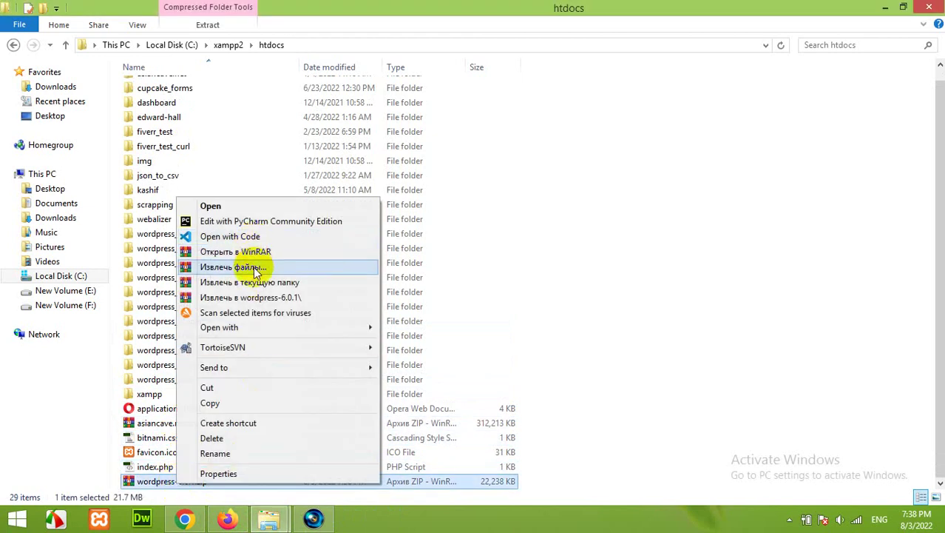
click(257, 269)
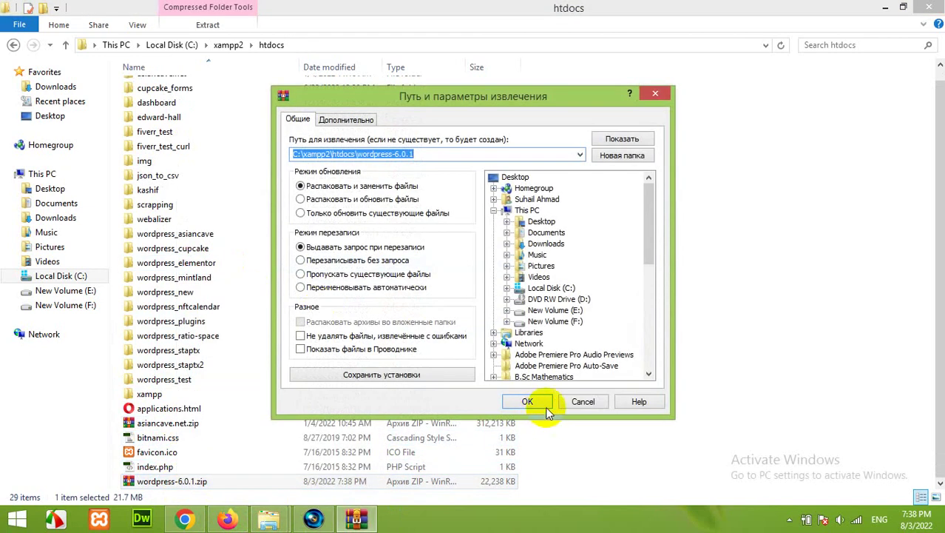
click(546, 406)
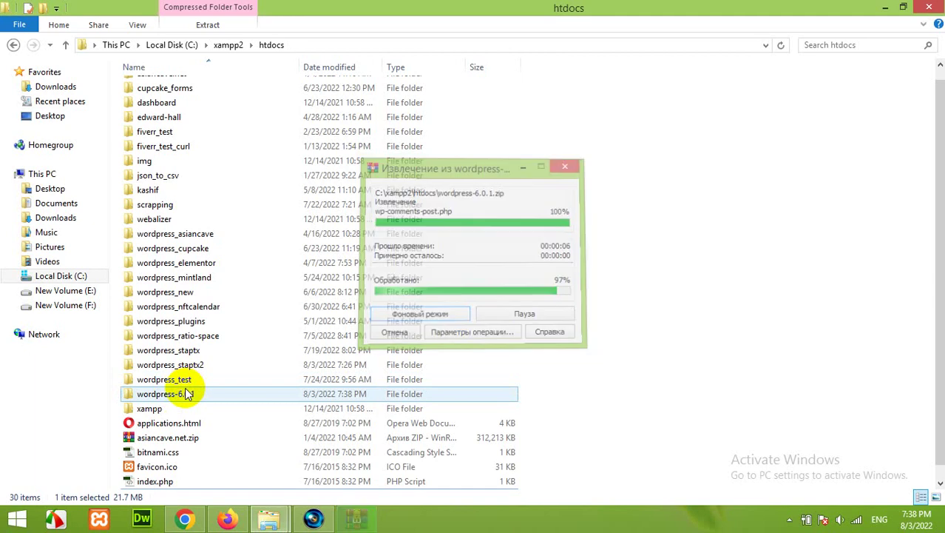
click(101, 520)
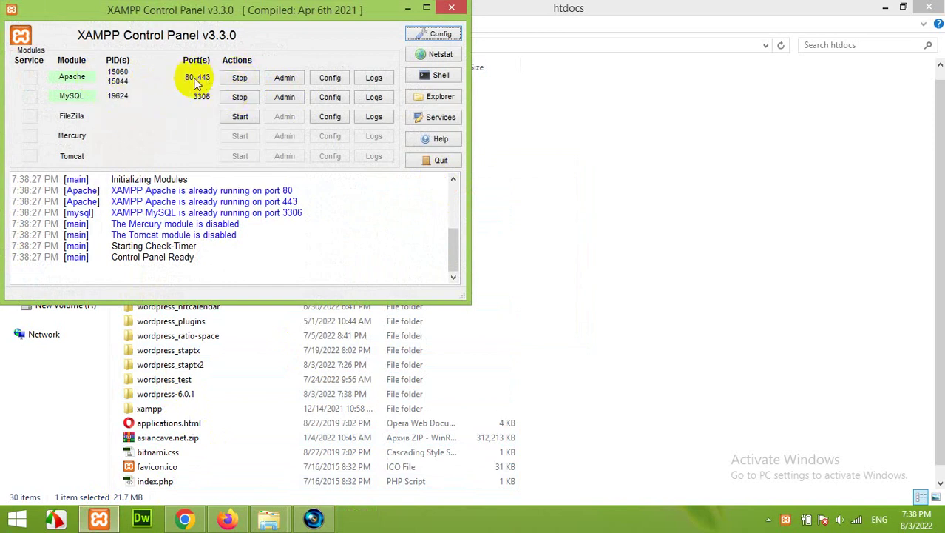
click(452, 8)
click(159, 394)
Move the inner wordpress folder out of wordpress-6.0.1 into htdocs
double_click(157, 394)
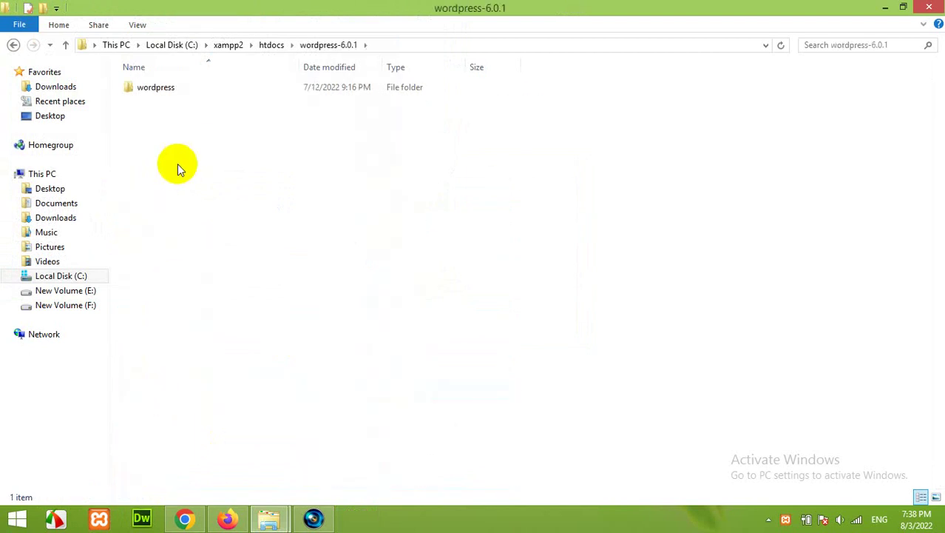
right_click(157, 88)
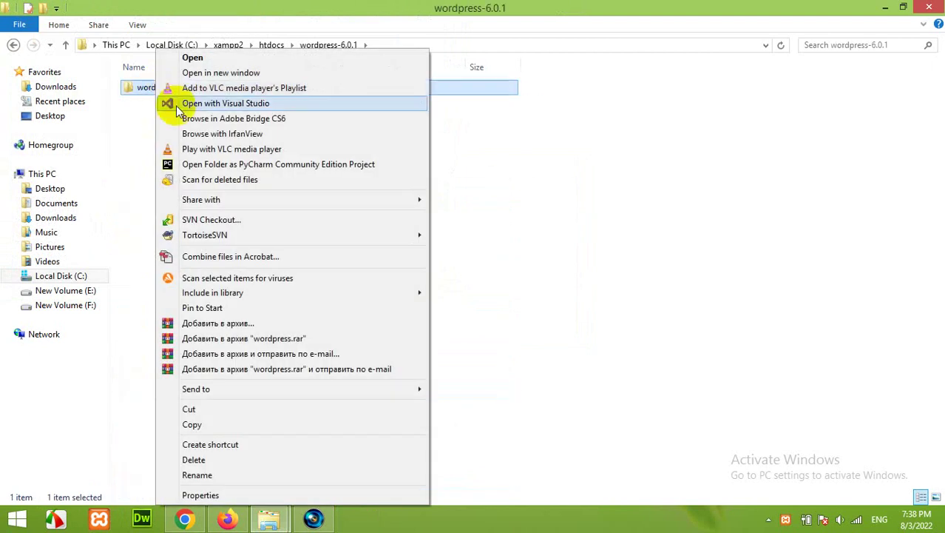
click(206, 409)
click(271, 44)
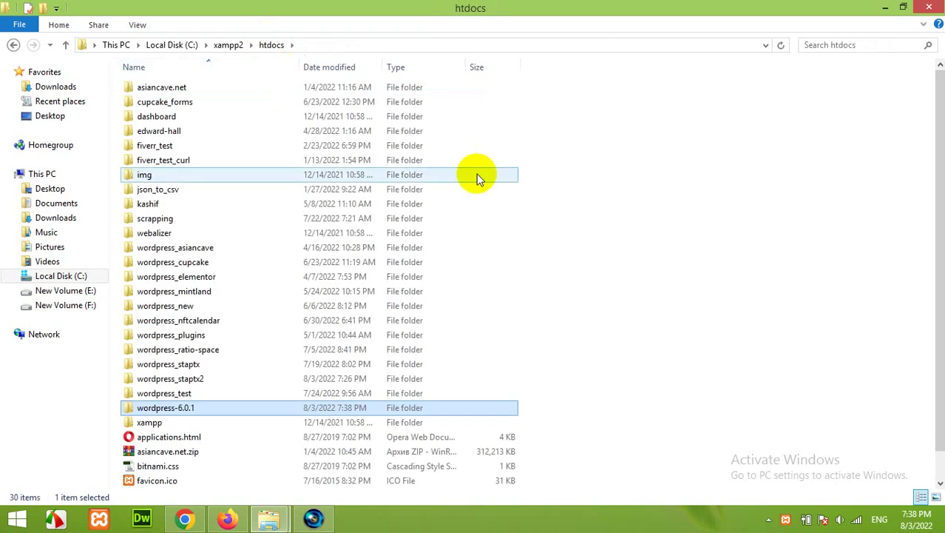
right_click(500, 179)
click(538, 270)
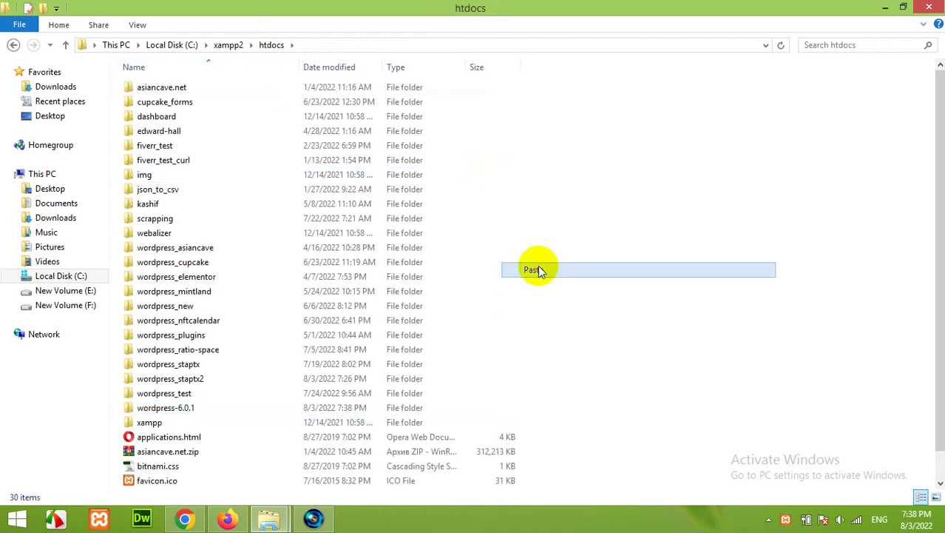
Rename the moved folder to wordpress_test_website, copy its name, and return to Firefox
click(187, 247)
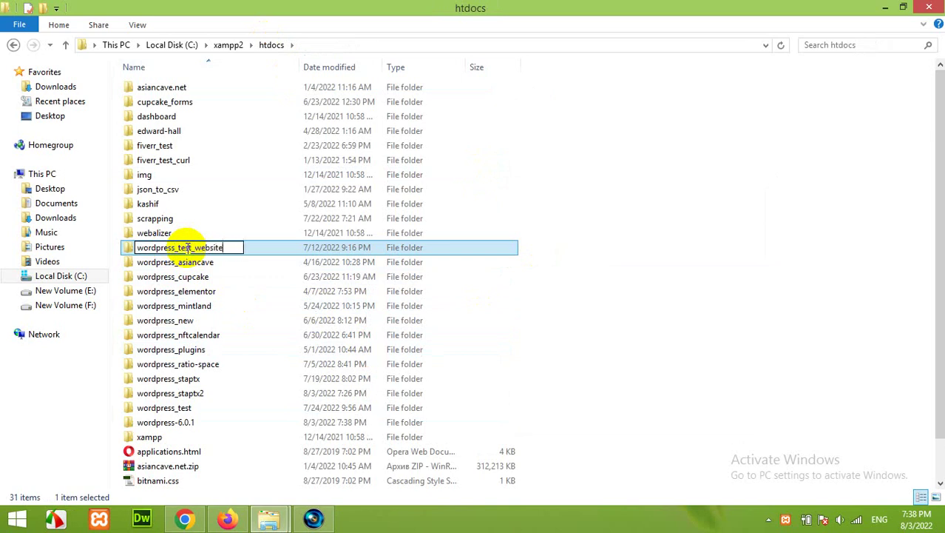
key(Return)
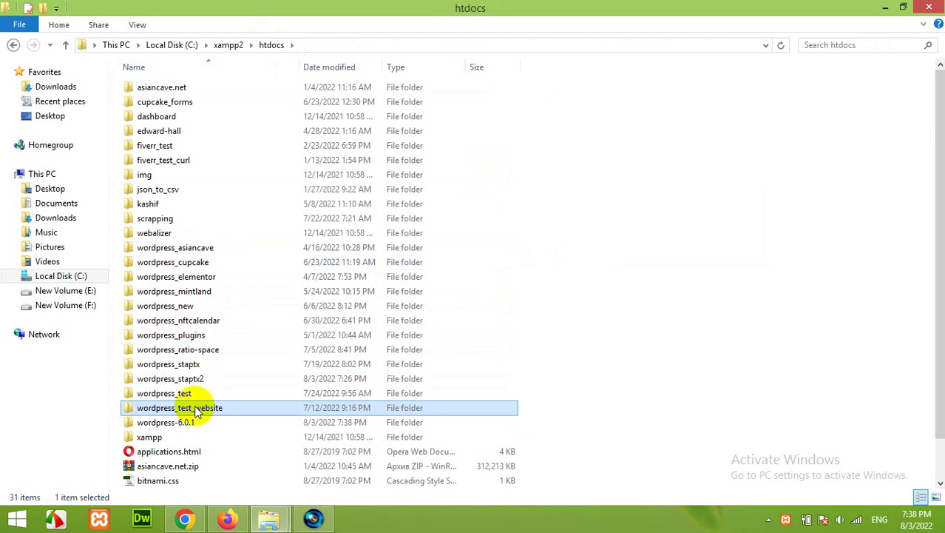
click(199, 410)
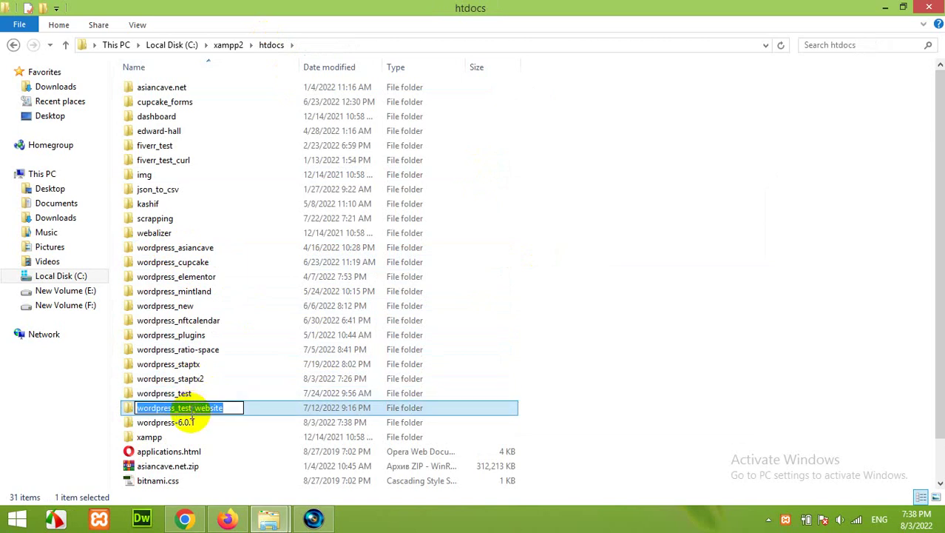
click(127, 403)
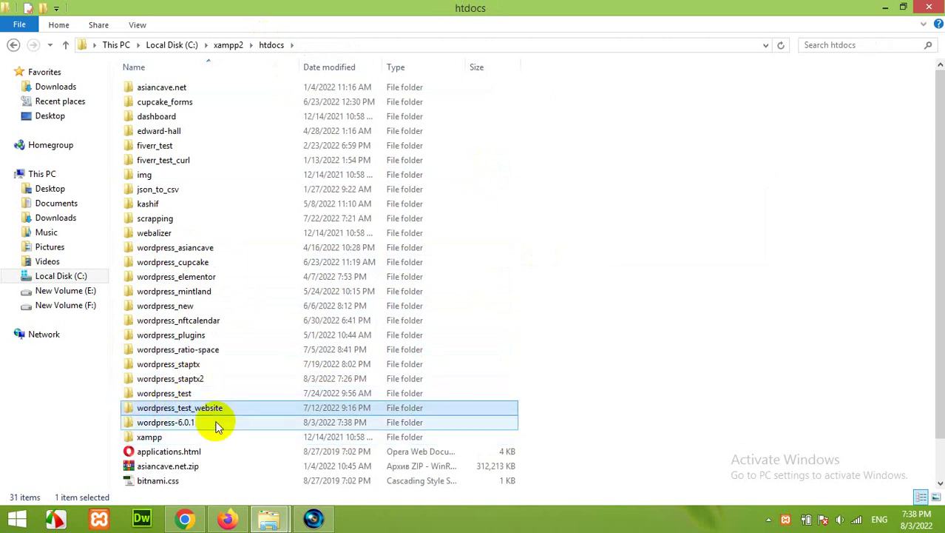
click(226, 516)
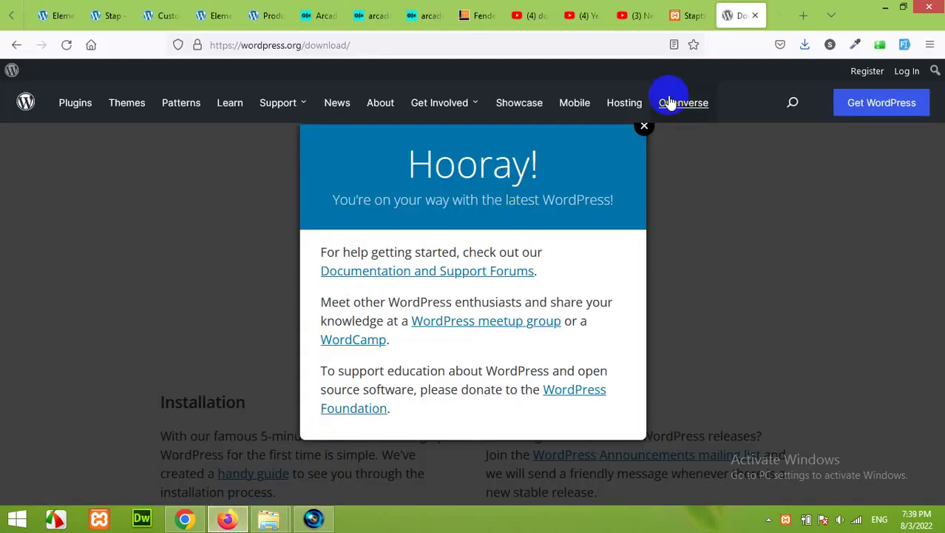
Open localhost/phpmyadmin in a new browser tab
click(645, 125)
click(803, 16)
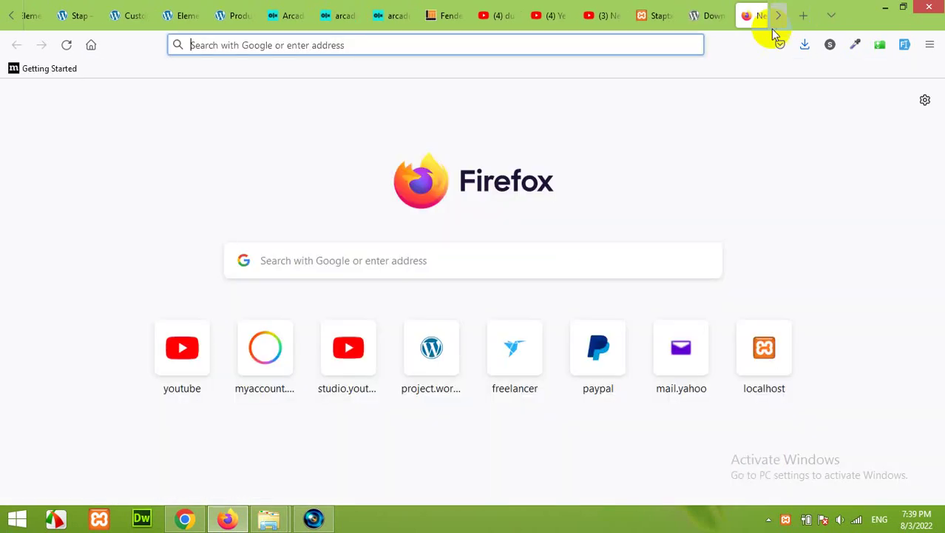
click(460, 46)
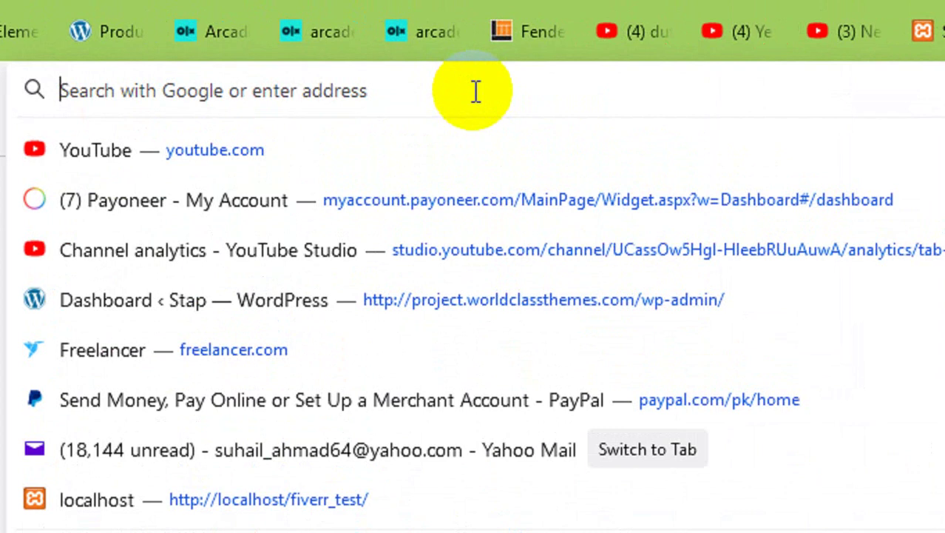
text(localhost/)
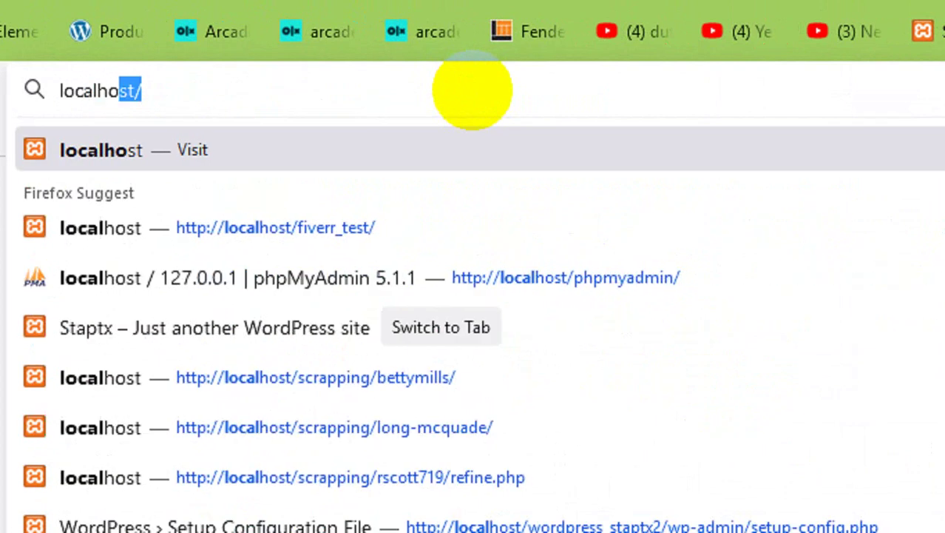
text(phpmyadmin/index.php?route=/server/databases)
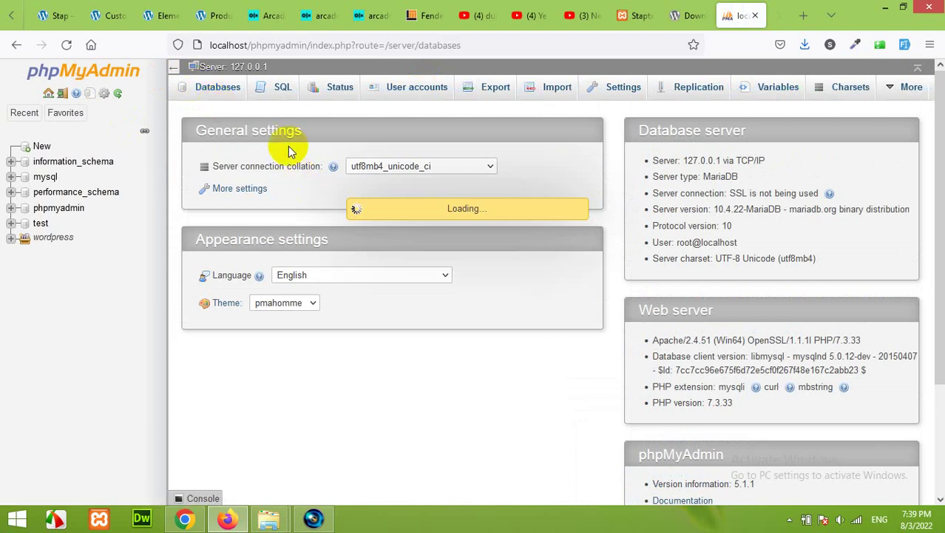
click(225, 92)
click(66, 45)
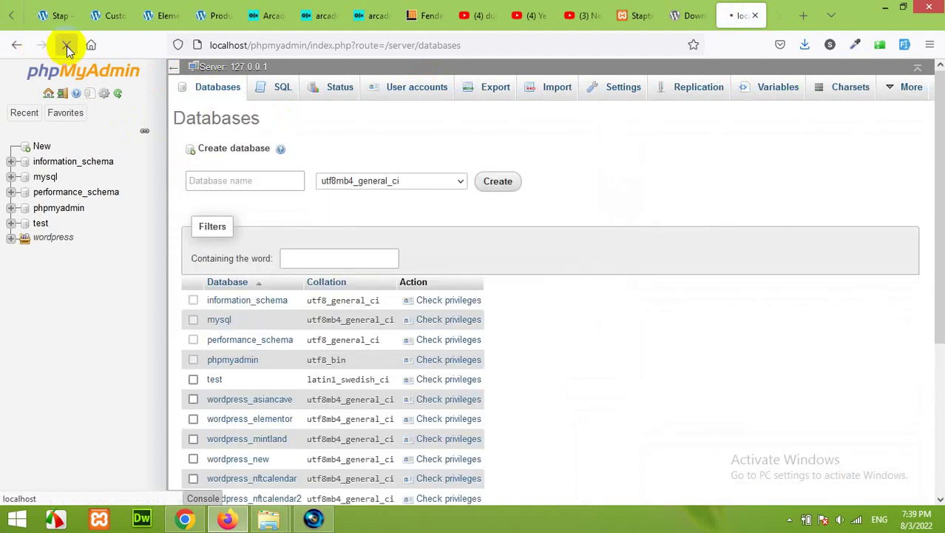
Create a database named wordpress_test_website by pasting the copied name
click(233, 180)
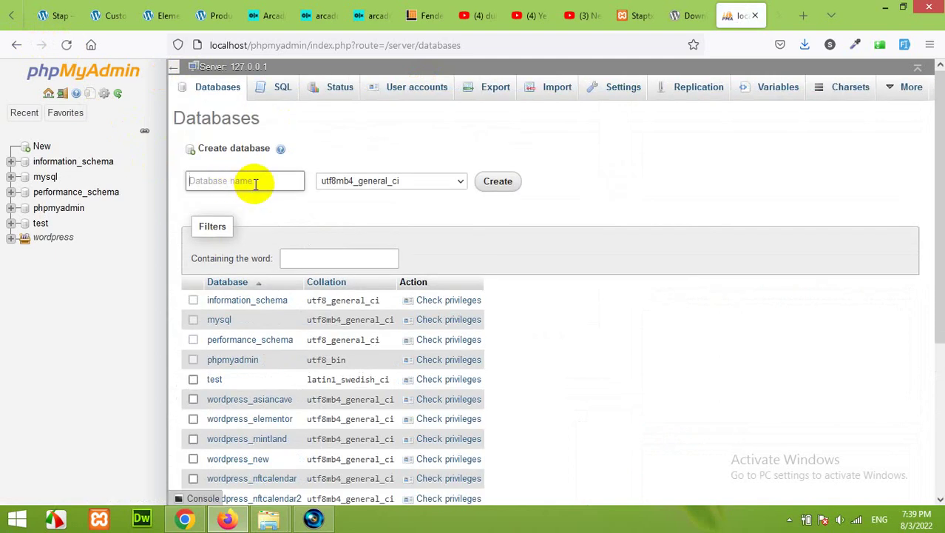
right_click(244, 181)
click(282, 255)
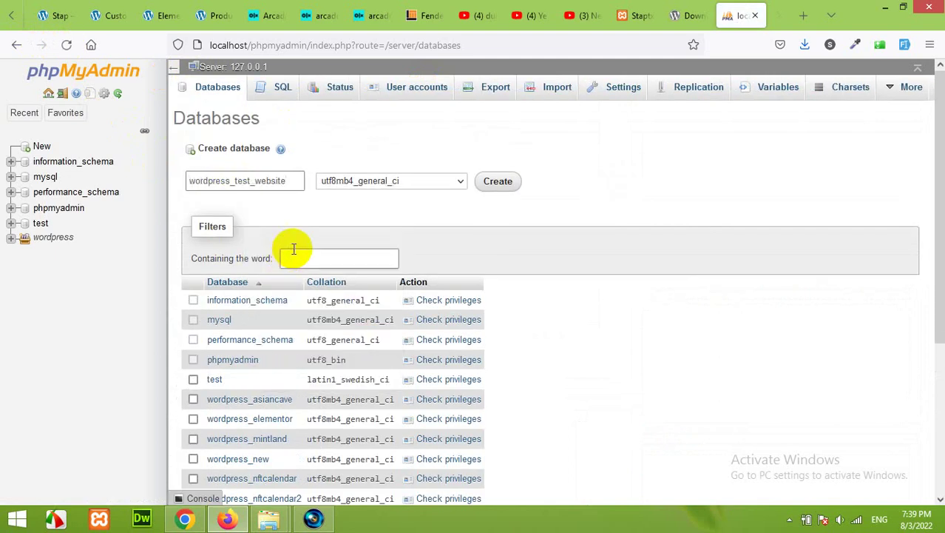
click(490, 182)
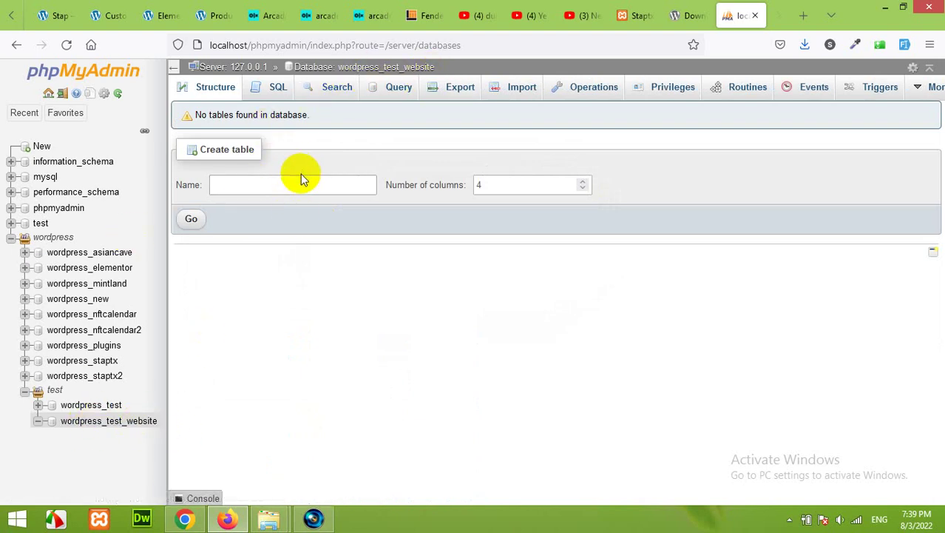
Change the address to localhost/wordpress_test_website and load it
click(271, 47)
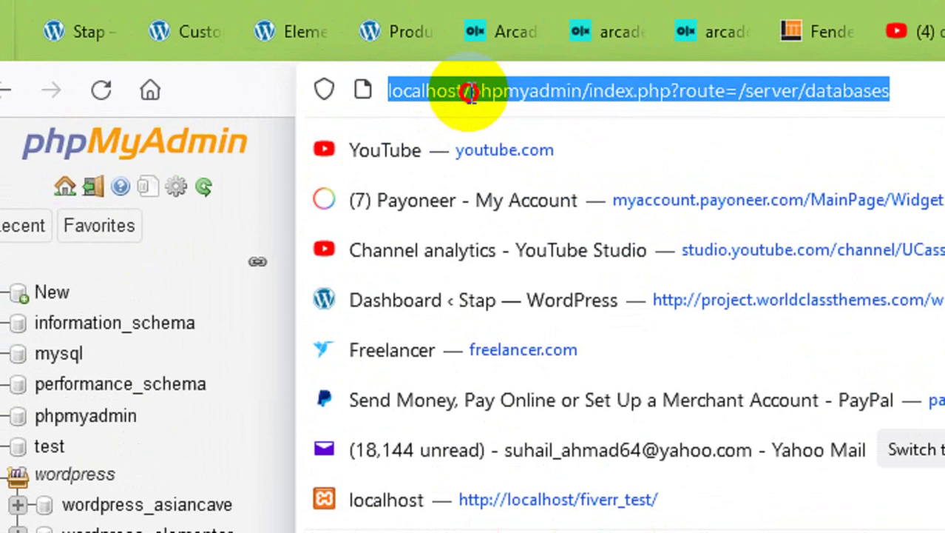
click(457, 94)
drag(455, 93, 886, 93)
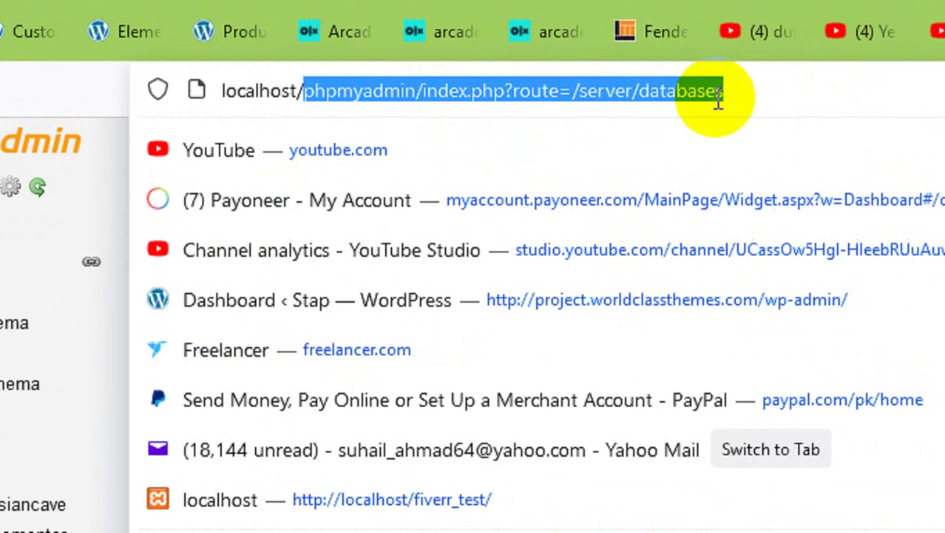
key(ctrl+v)
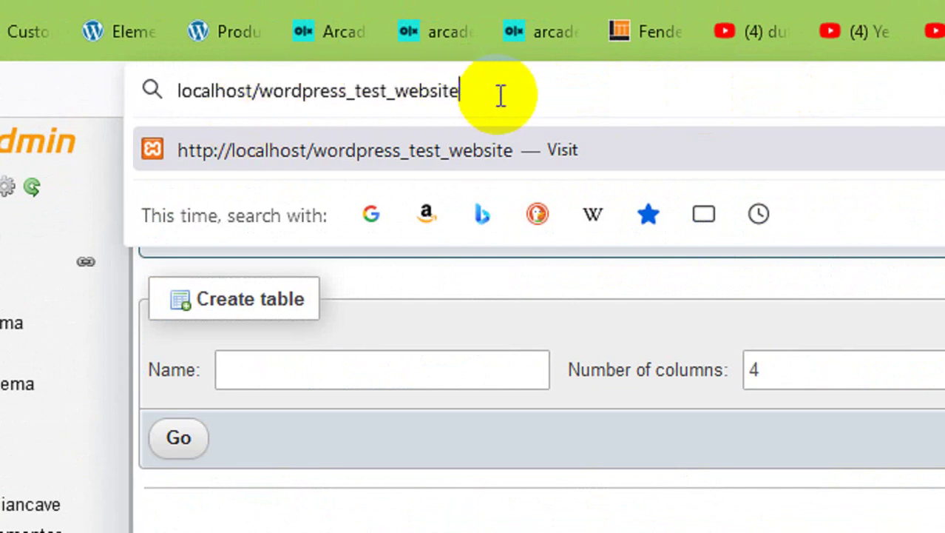
key(Return)
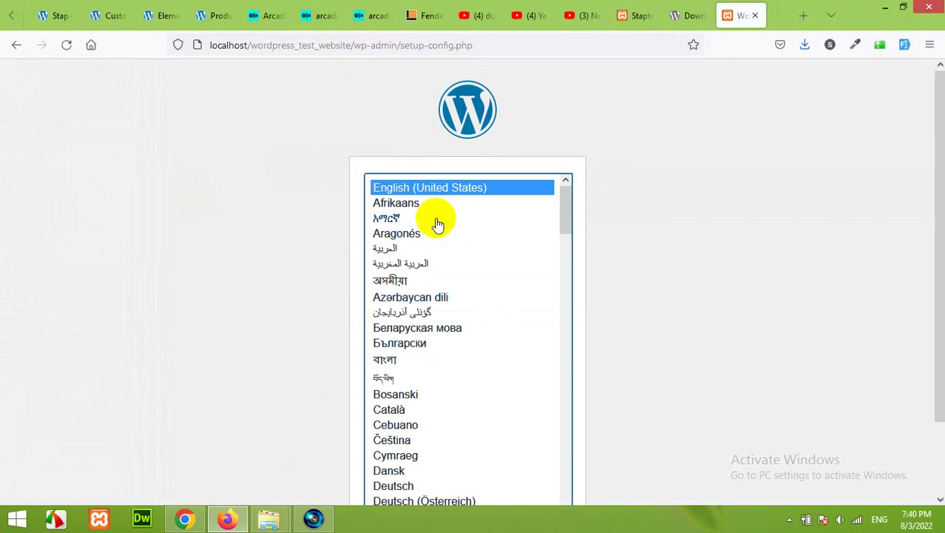
click(267, 518)
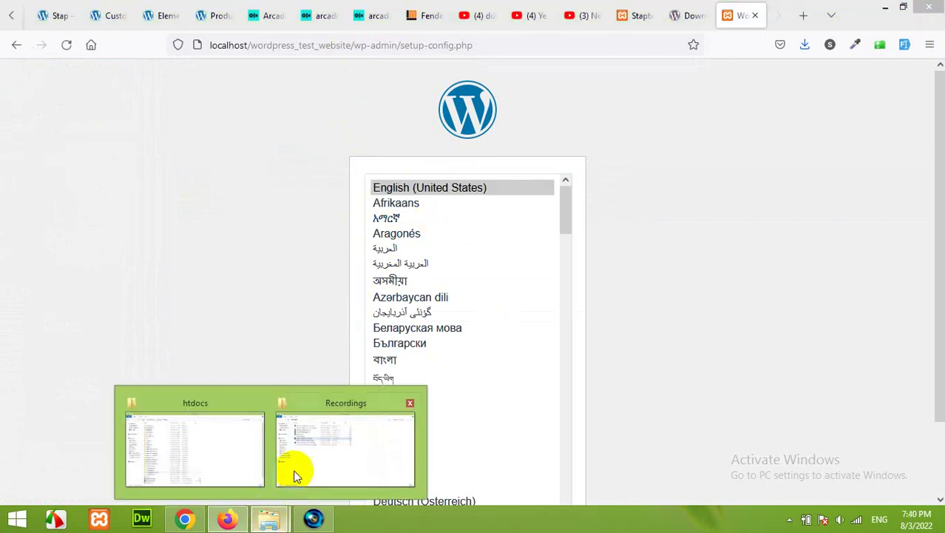
click(244, 454)
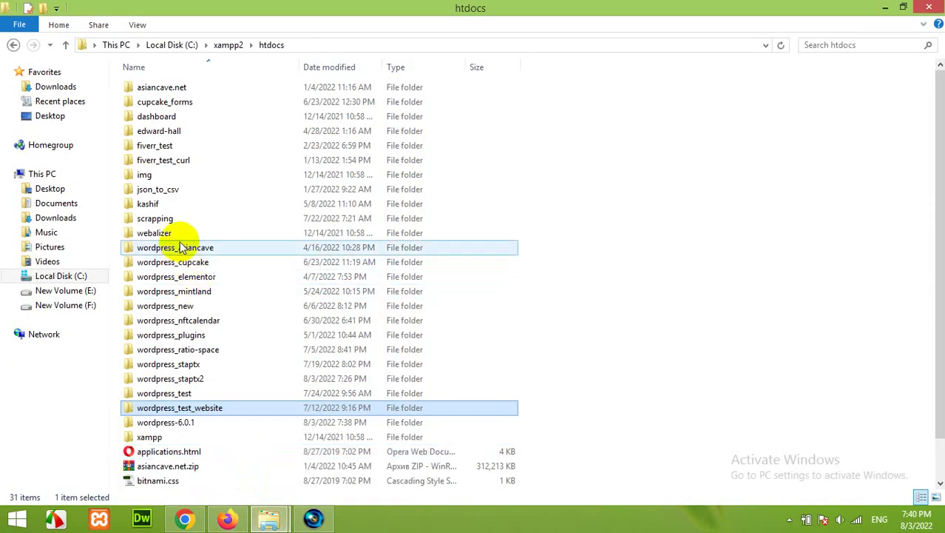
double_click(189, 407)
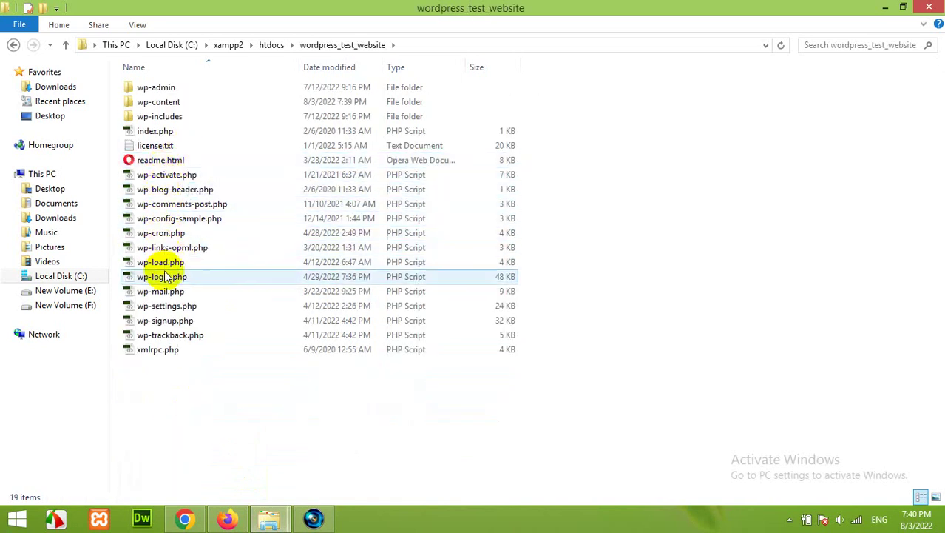
click(175, 218)
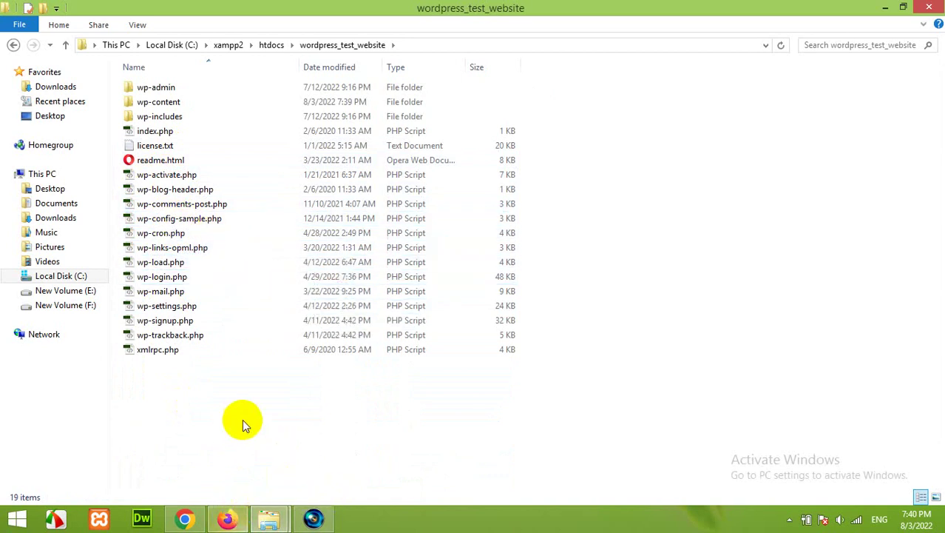
click(229, 520)
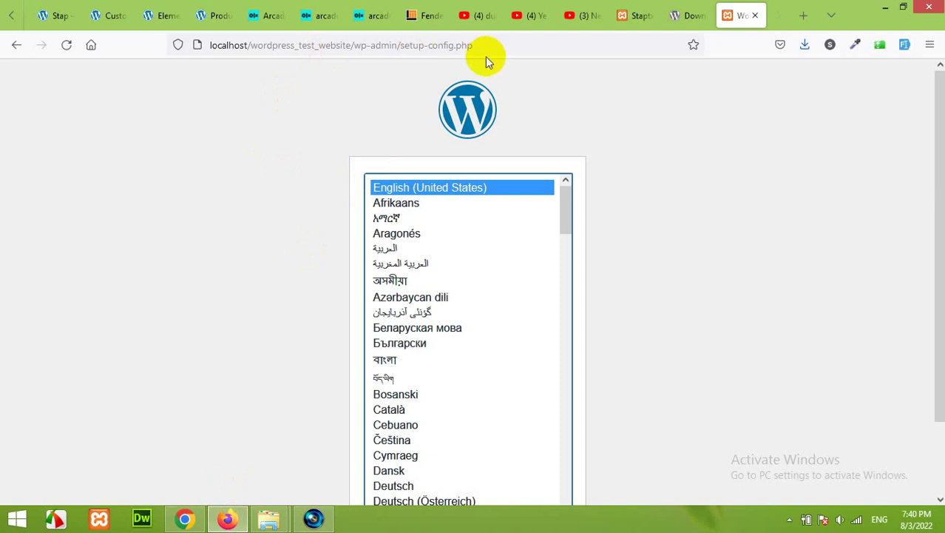
Continue setup in English (United States) and set the database name to wordpress_test_website
scroll(518, 171, down, 2)
click(534, 460)
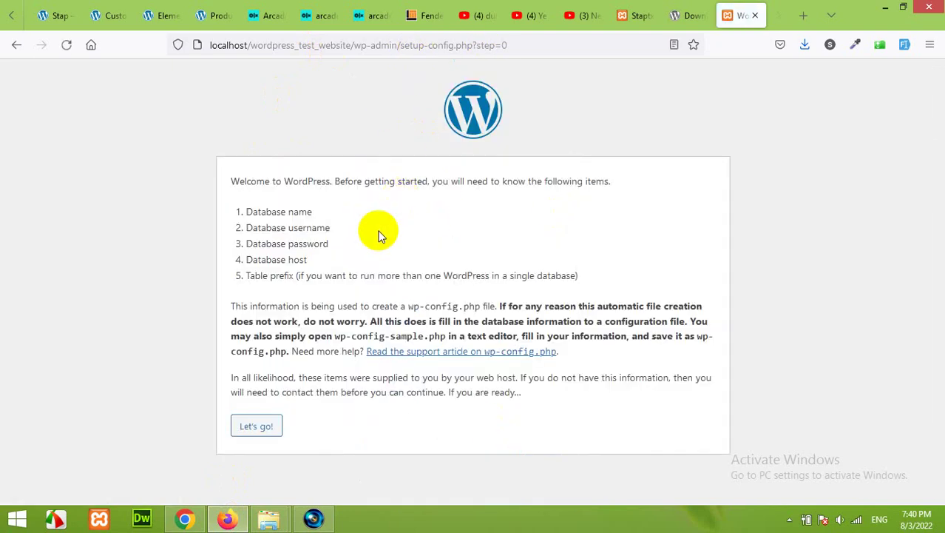
click(269, 434)
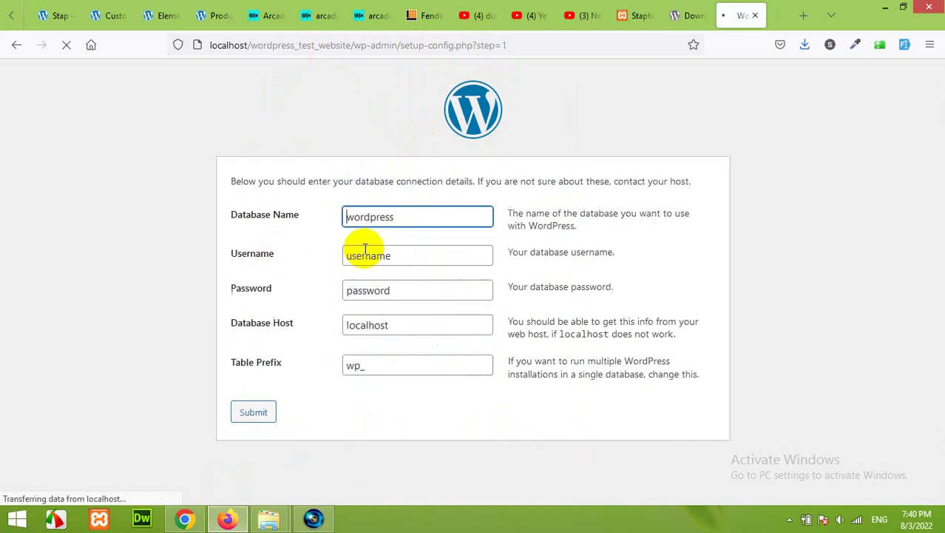
drag(411, 209, 334, 212)
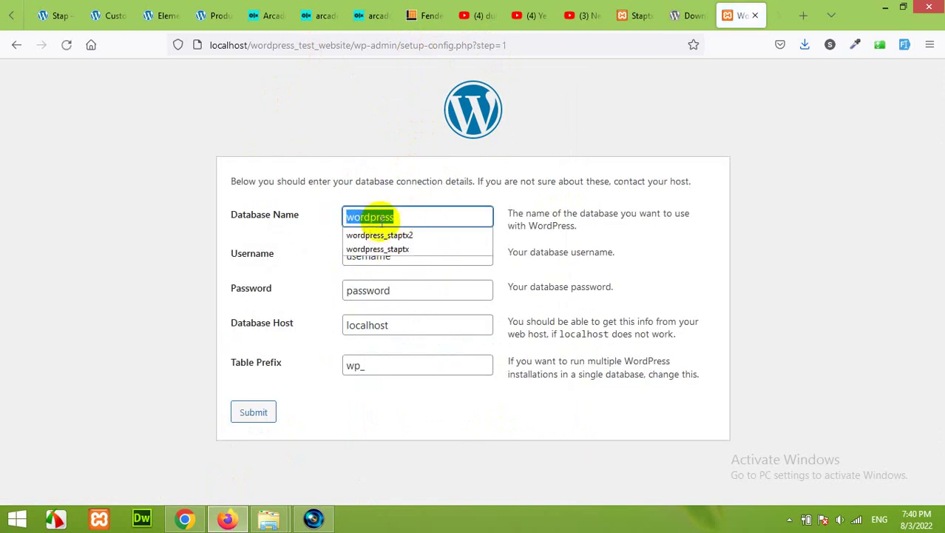
text(wordpress_test_website)
double_click(411, 215)
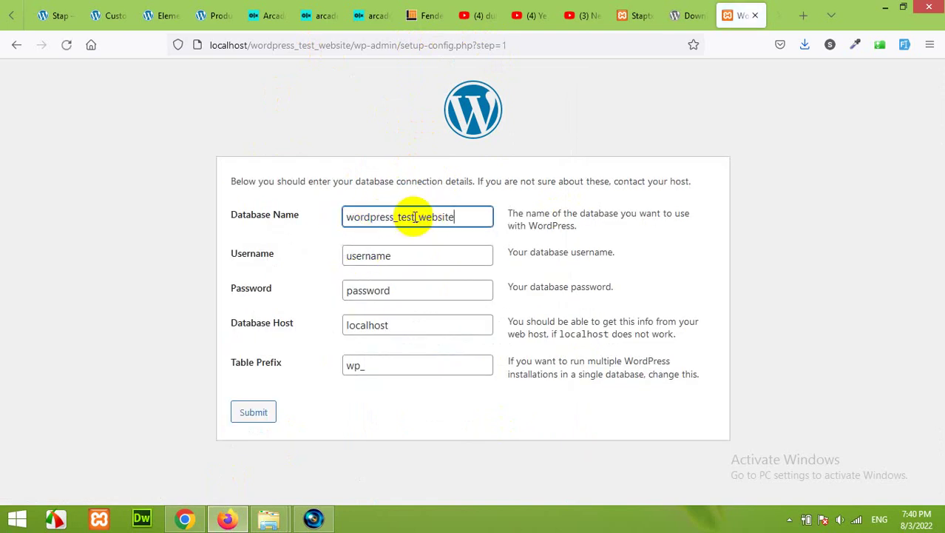
click(453, 216)
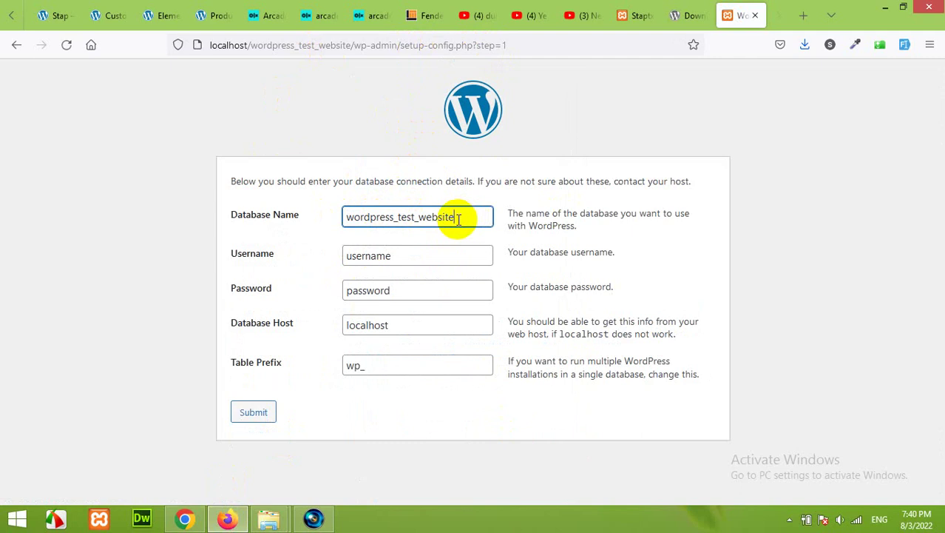
Enter username root with an empty password and submit the connection details
double_click(400, 256)
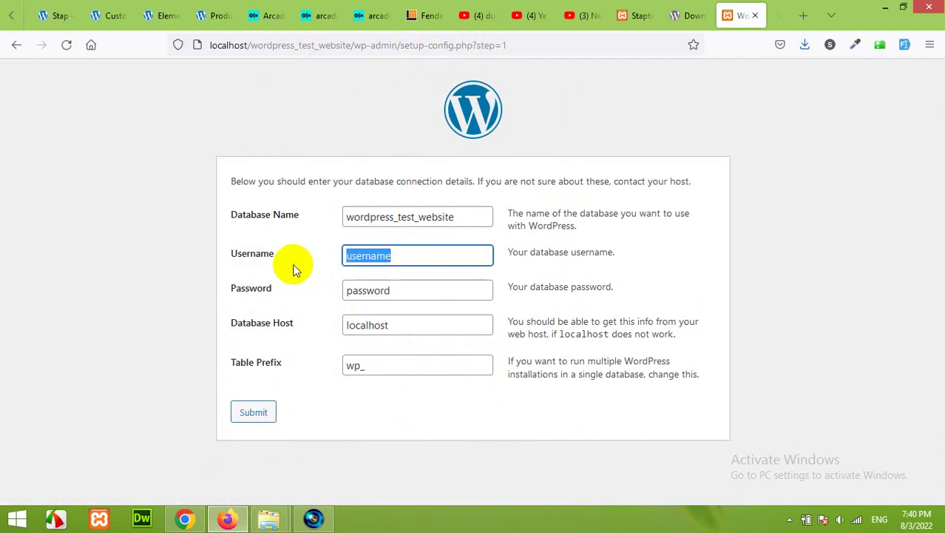
text(root)
click(279, 264)
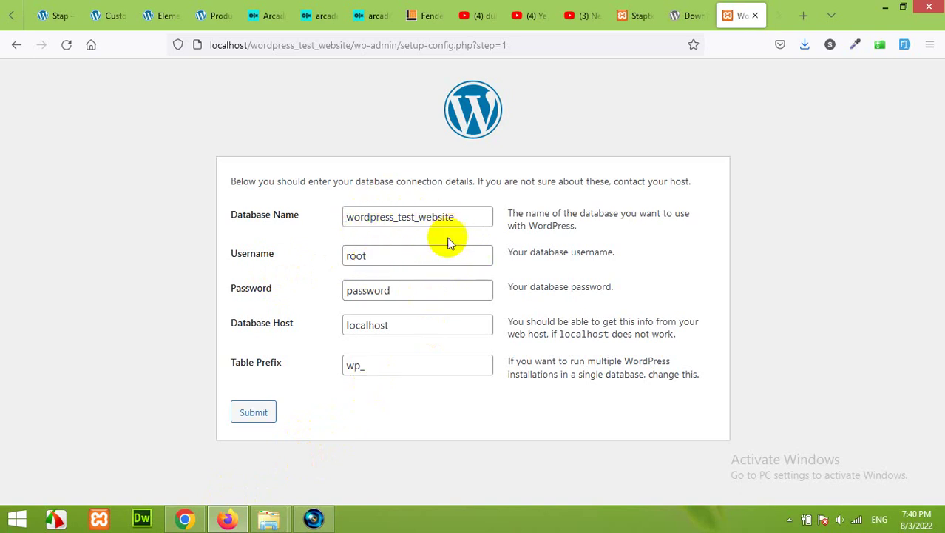
drag(401, 291, 337, 289)
key(BackSpace)
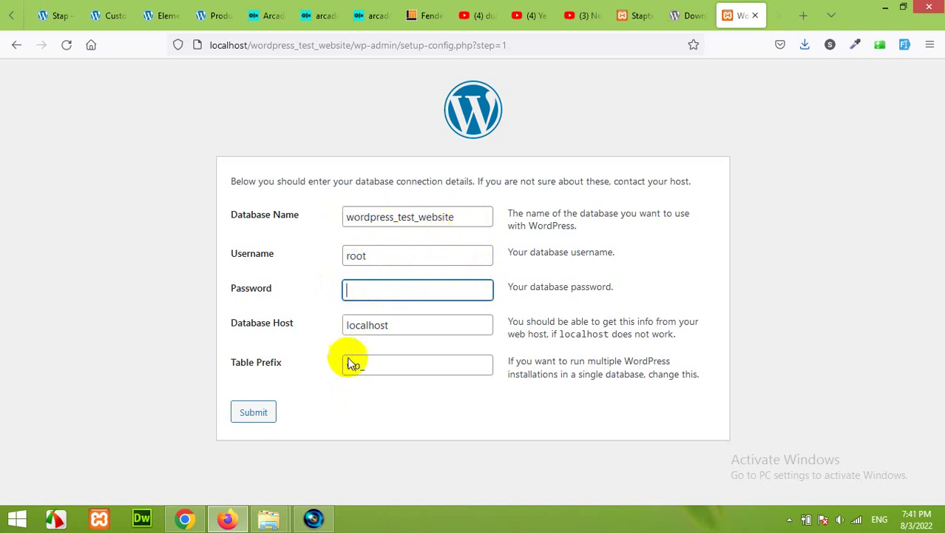
click(266, 413)
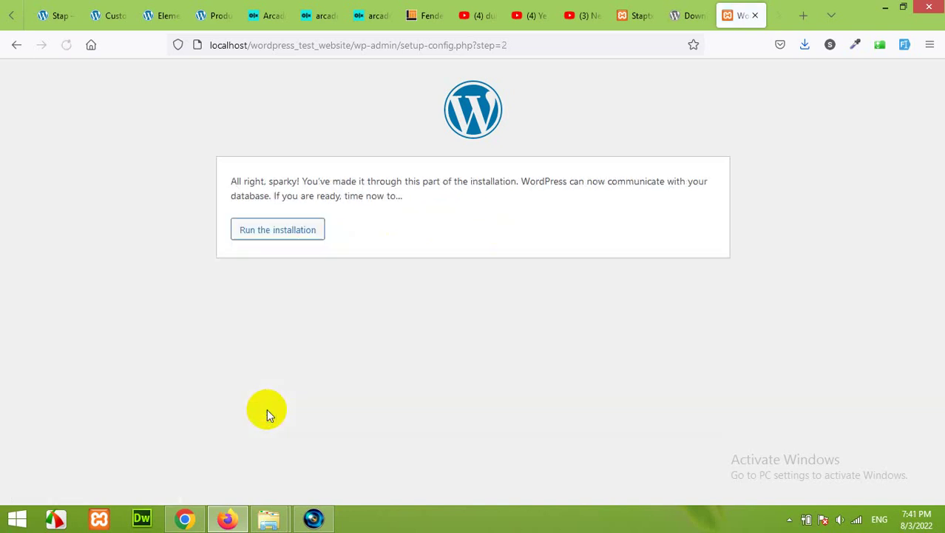
Start the installation with username admin and confirm use of the weak password
click(284, 237)
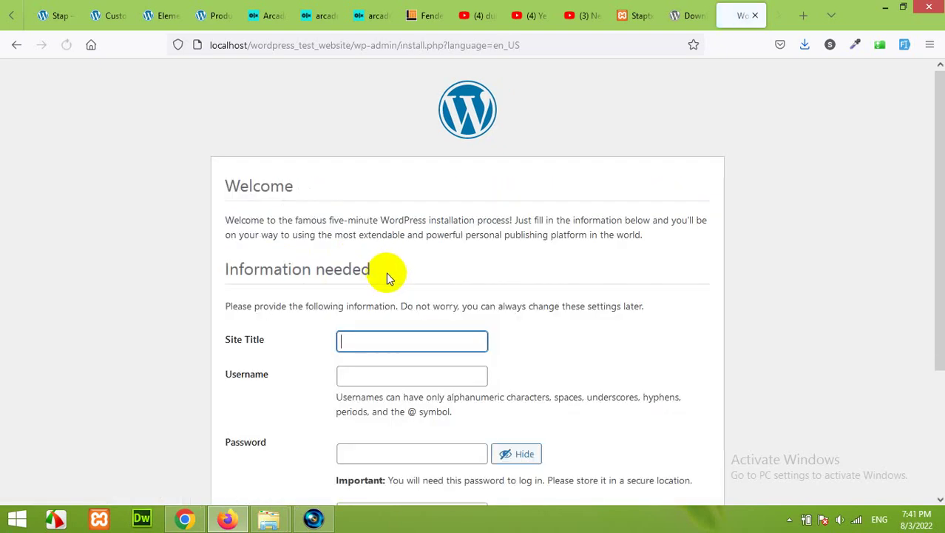
scroll(445, 275, down, 2)
click(402, 201)
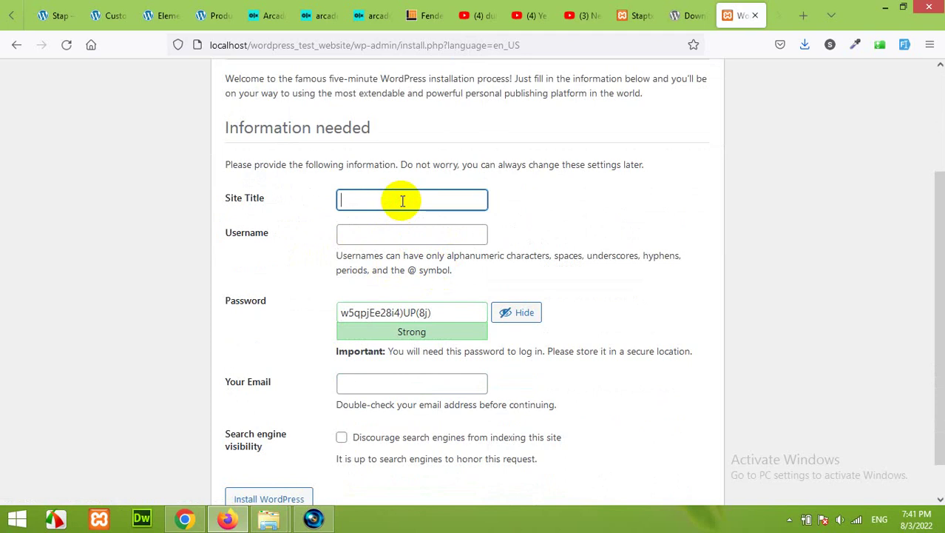
key(Tab)
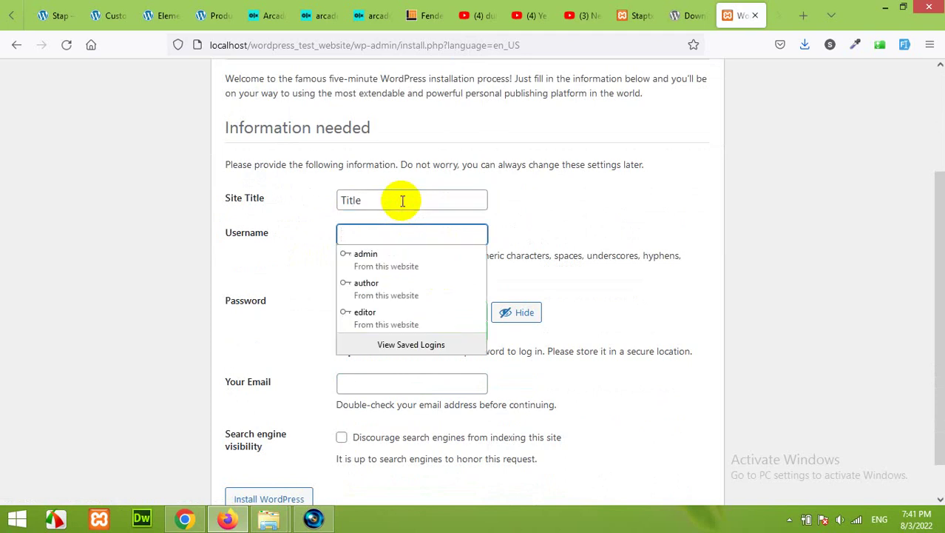
text(adm)
key(Down)
key(Return)
key(Tab)
text(ad)
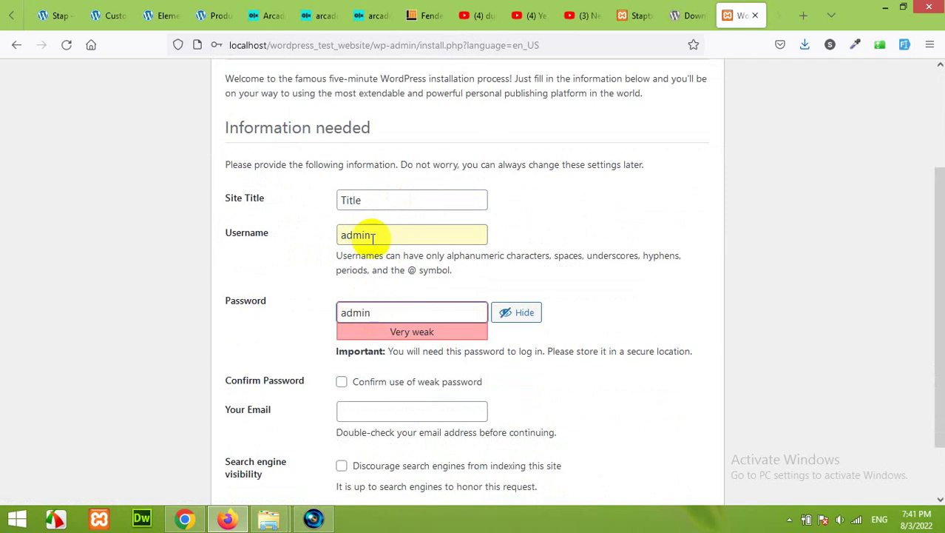
click(267, 353)
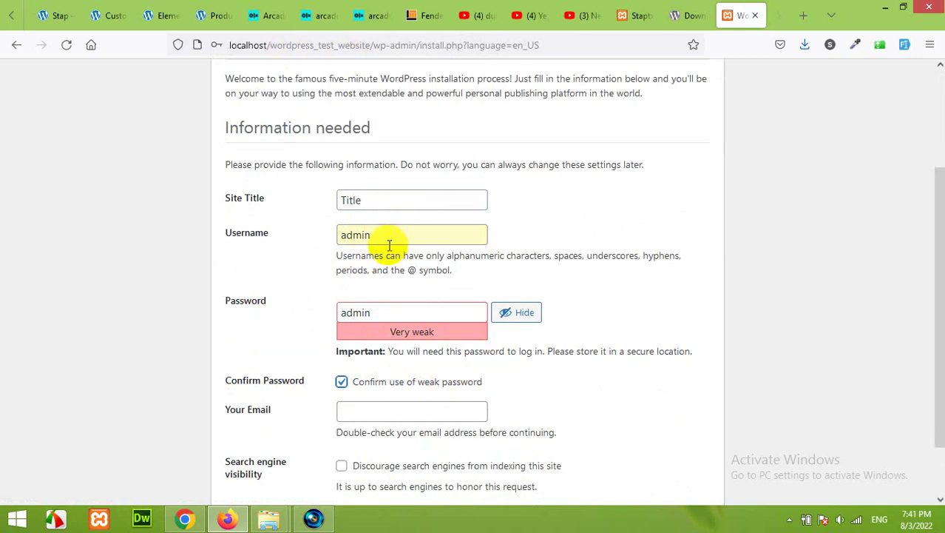
Enter the administrator's e-mail address and install WordPress
scroll(373, 370, down, 2)
click(360, 339)
text(a)
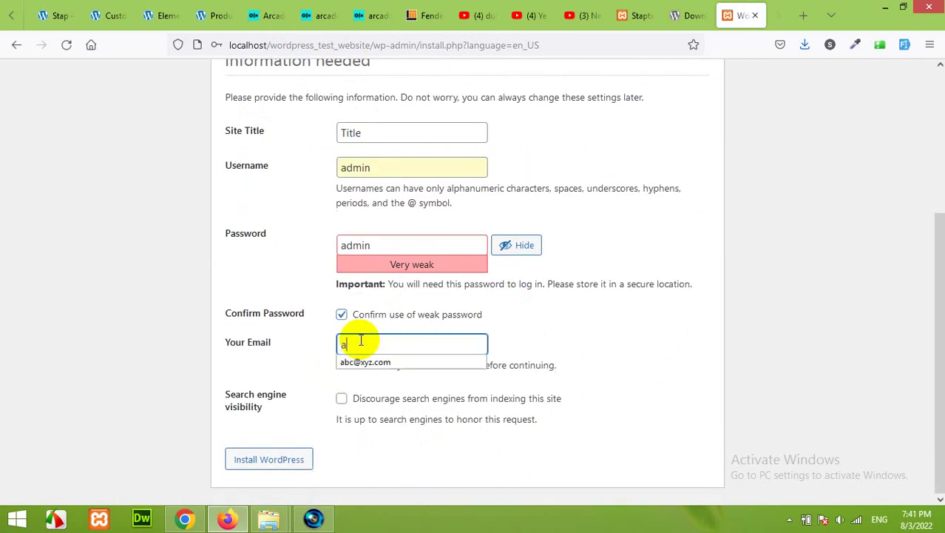
text(b)
key(BackSpace)
key(BackSpace)
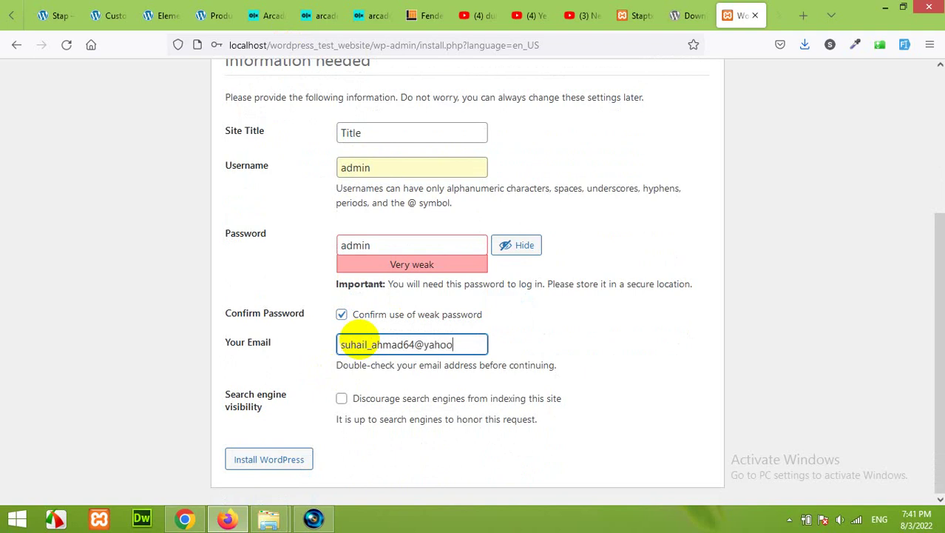
click(259, 464)
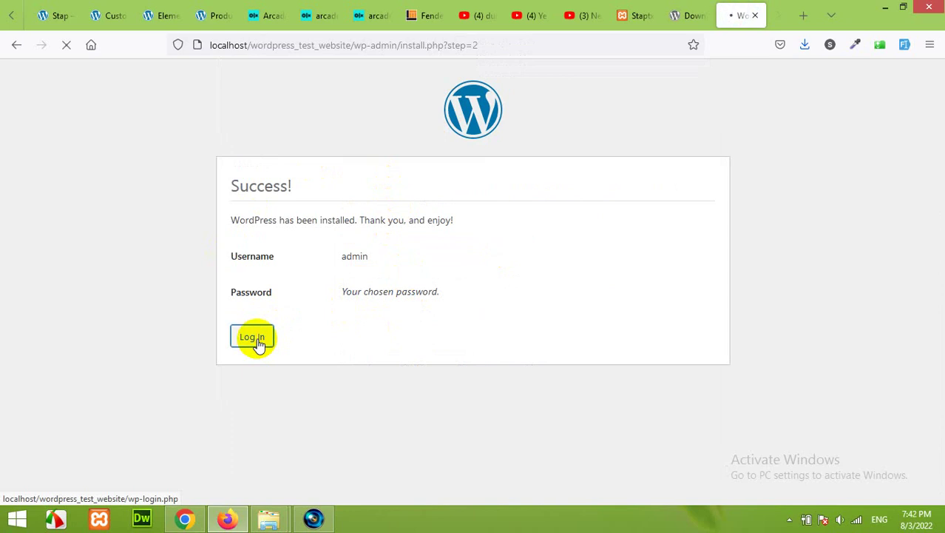
Log in as admin with the saved login, then bring up the site's folder window
click(429, 233)
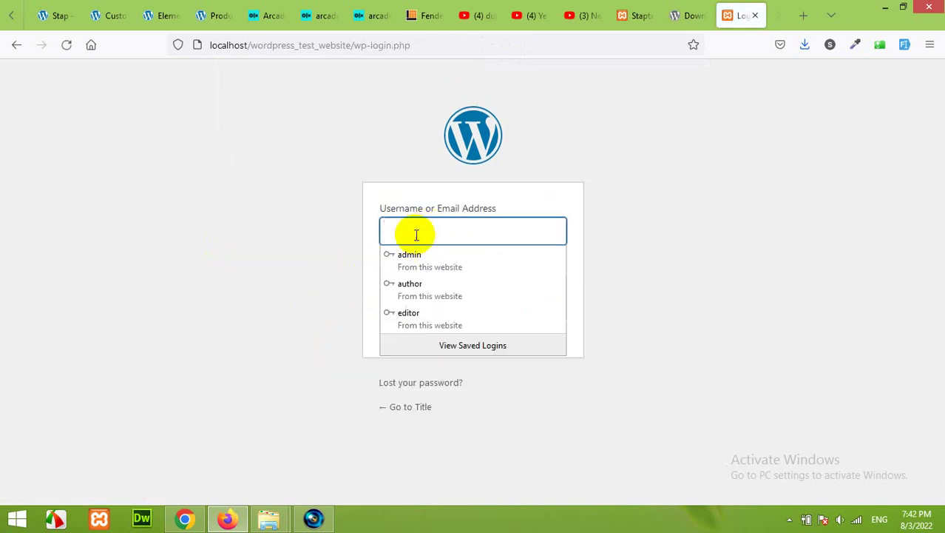
click(409, 255)
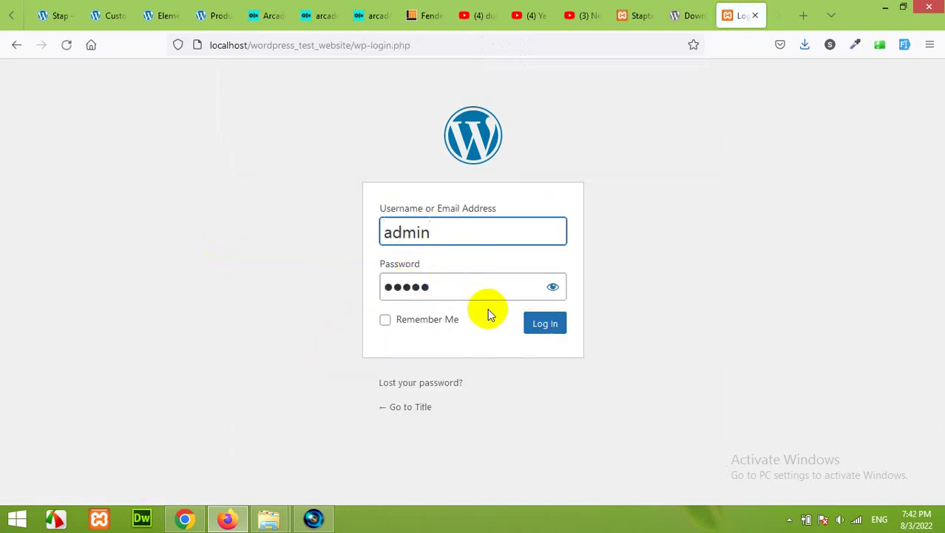
click(554, 324)
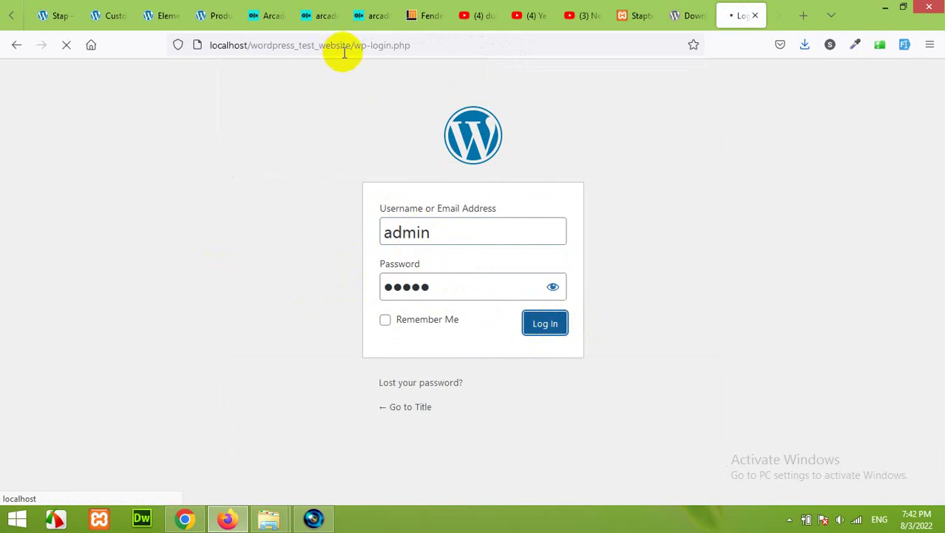
mouse_move(275, 513)
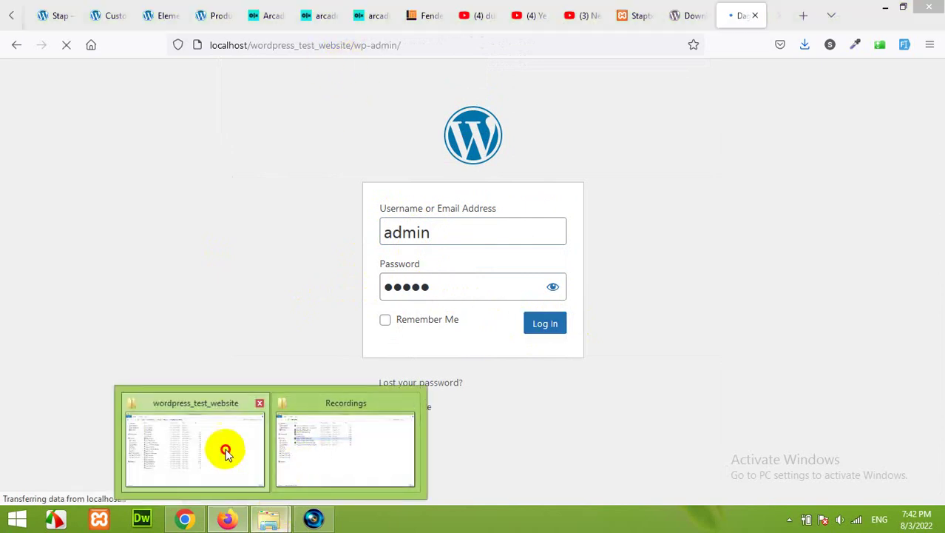
click(226, 449)
click(154, 235)
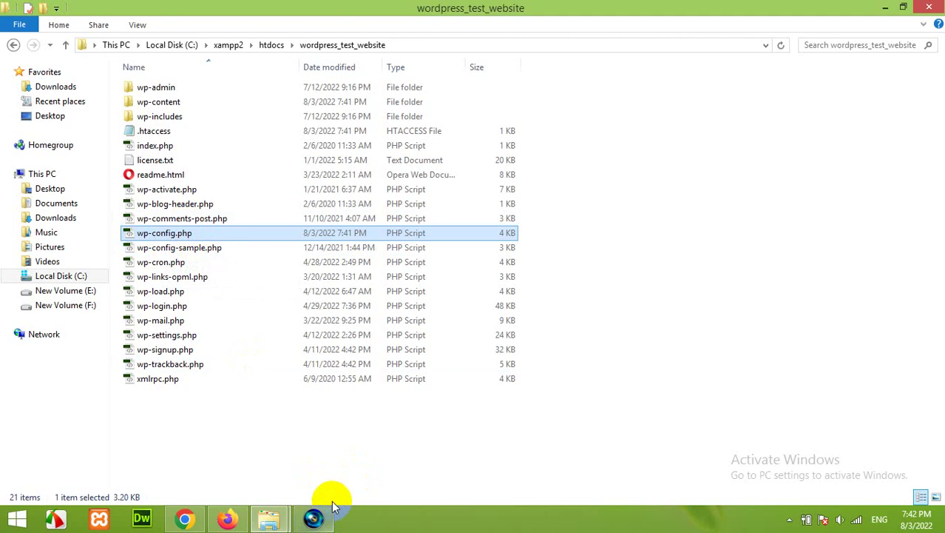
mouse_move(330, 515)
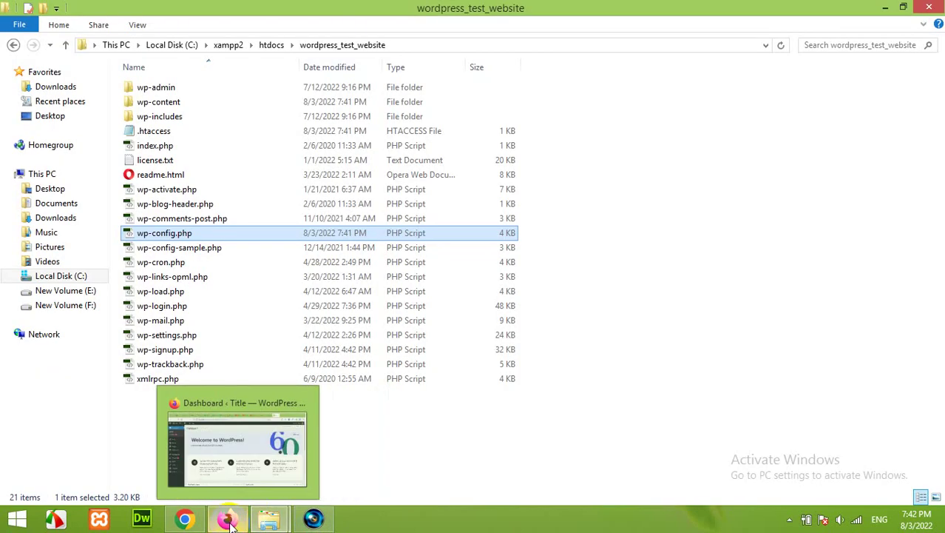
Copy the site's base address, without wp-admin/, from the Dashboard's address bar
click(228, 520)
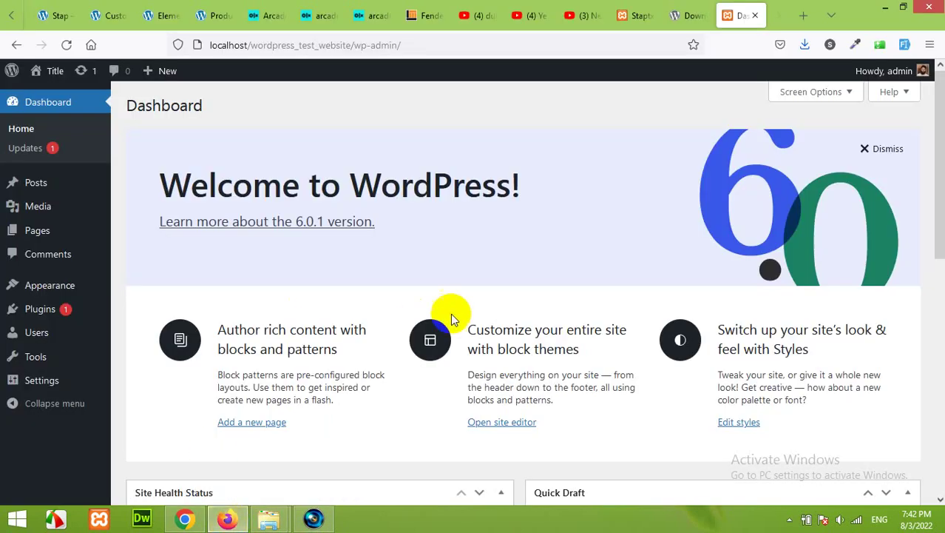
click(72, 77)
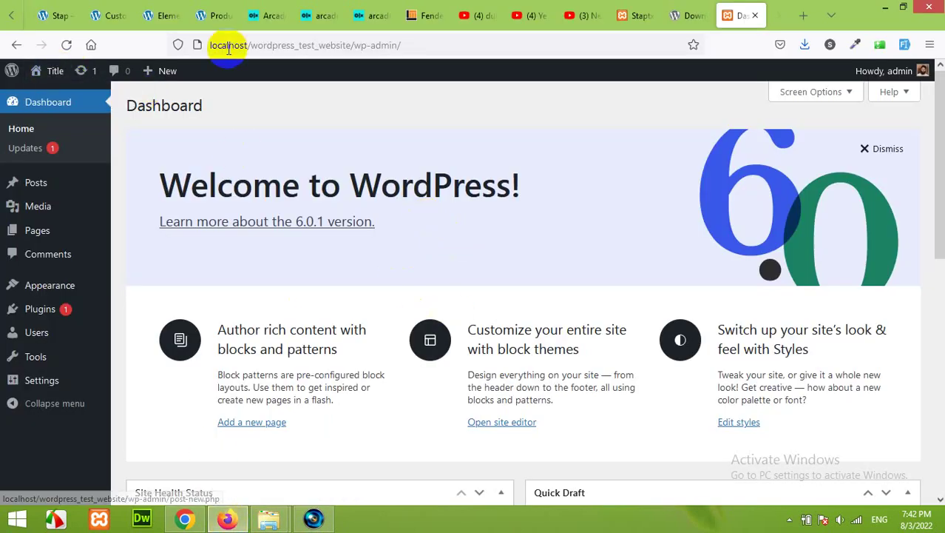
click(363, 45)
double_click(363, 45)
click(348, 45)
drag(354, 46, 201, 45)
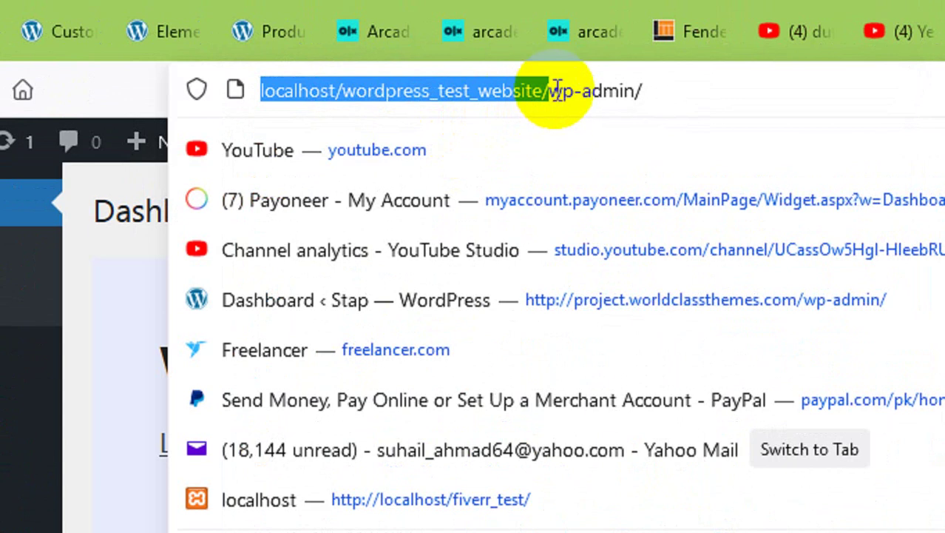
click(558, 90)
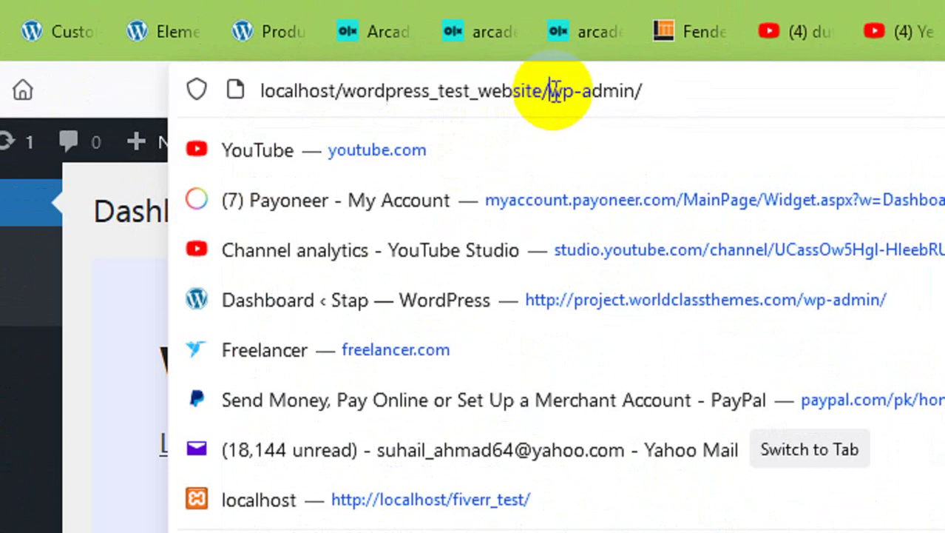
drag(551, 91, 670, 91)
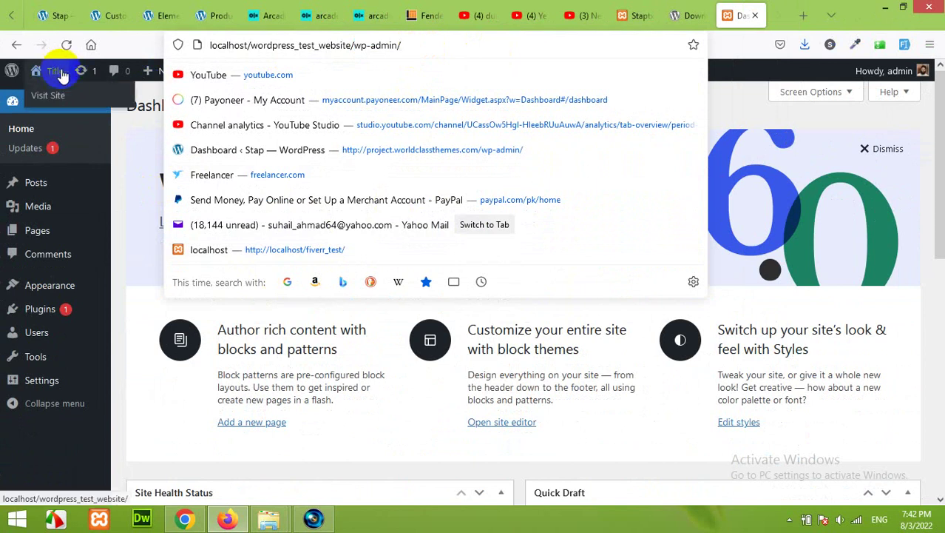
drag(352, 45, 302, 49)
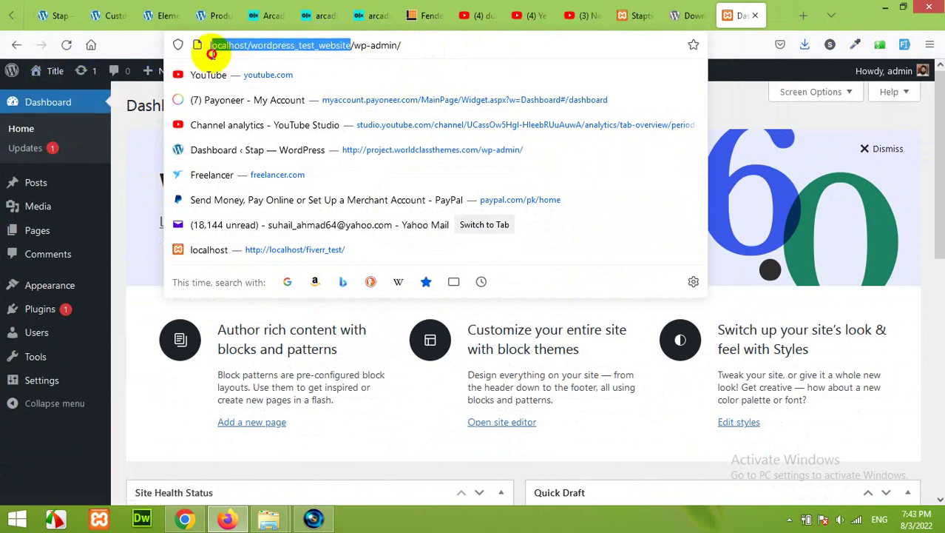
right_click(236, 51)
click(270, 110)
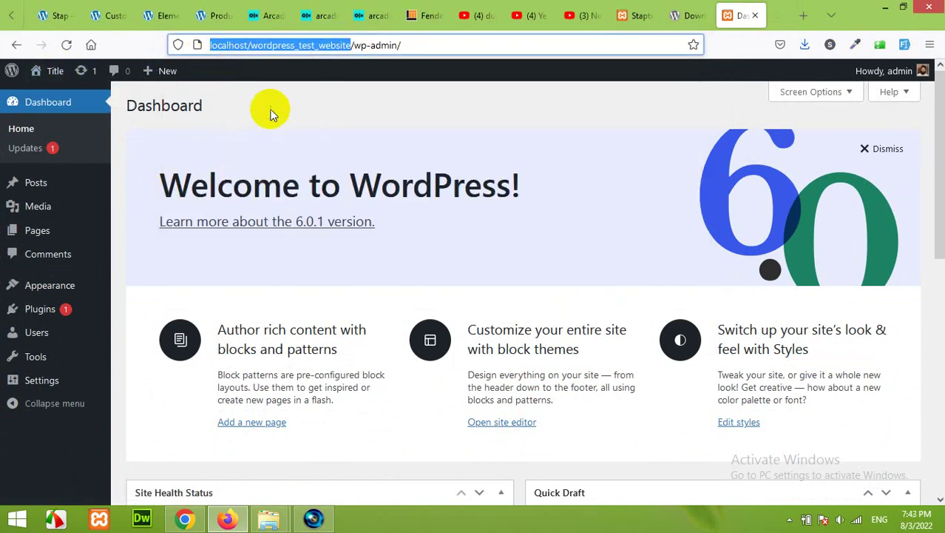
Load the copied address in a new tab to view the Hello world! home page
click(801, 14)
right_click(589, 45)
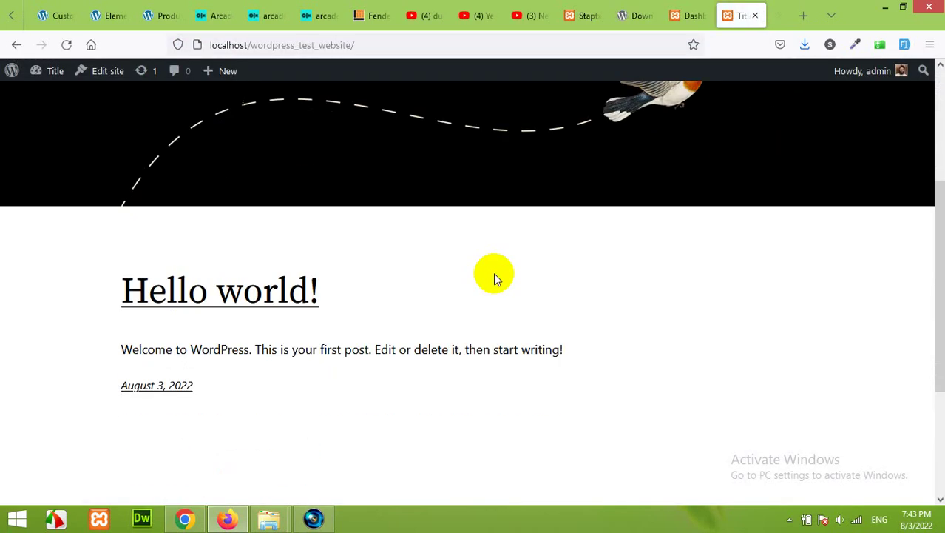
scroll(460, 321, up, 3)
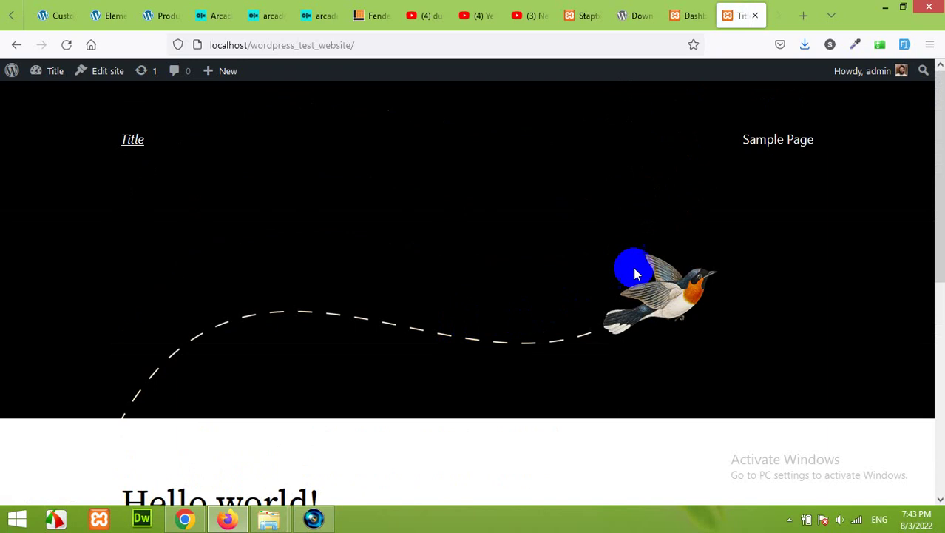
scroll(690, 281, down, 1)
scroll(692, 285, up, 1)
Open Appearance > Themes, scroll through the front page tab, then return to the three installed themes
click(693, 6)
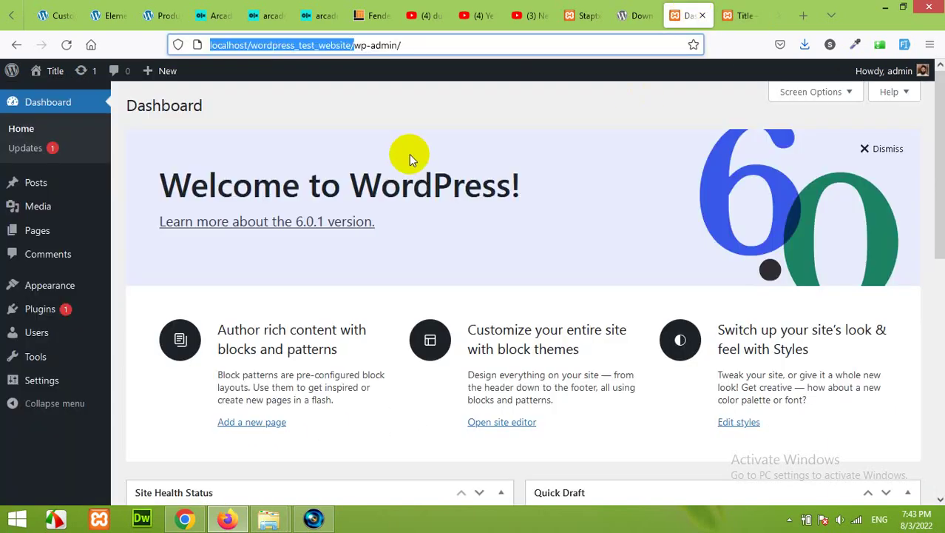
click(67, 290)
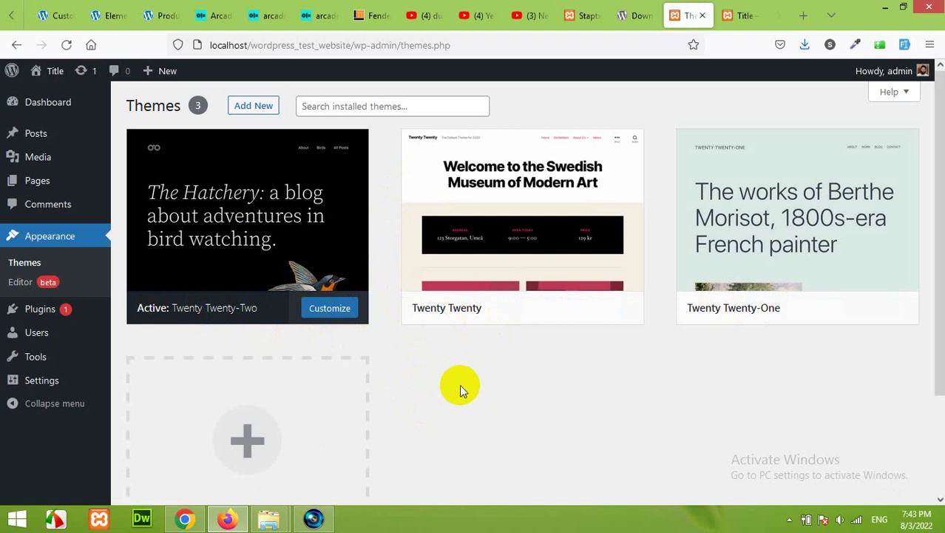
click(739, 15)
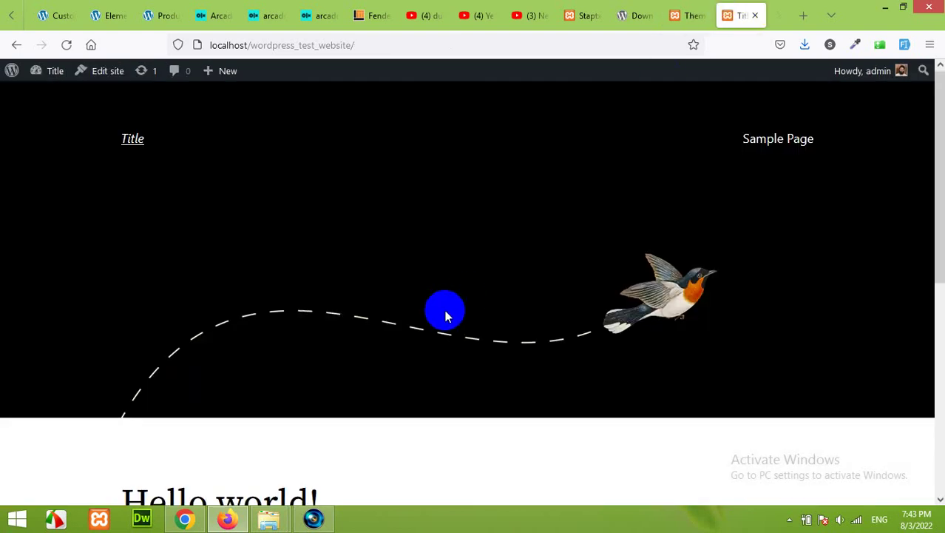
scroll(474, 322, down, 6)
scroll(459, 329, up, 6)
scroll(333, 355, down, 3)
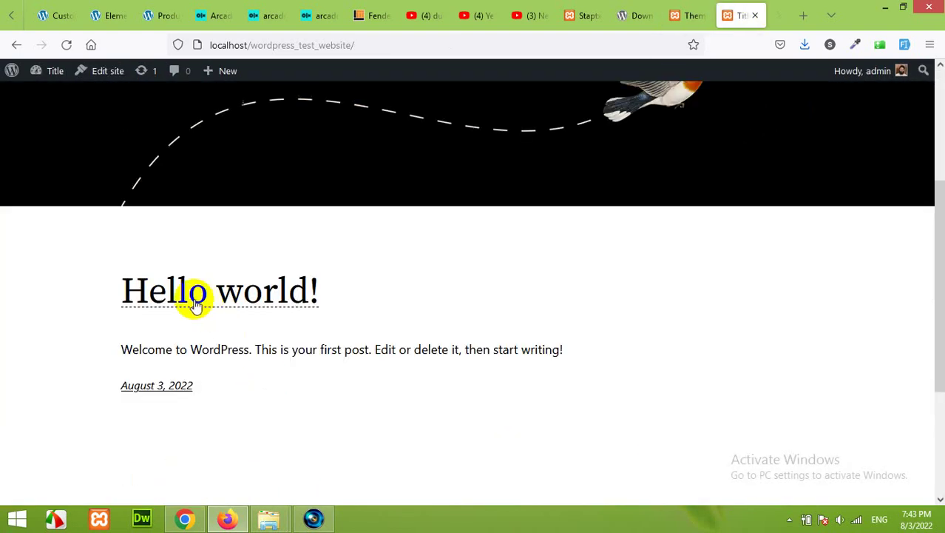
scroll(370, 322, up, 3)
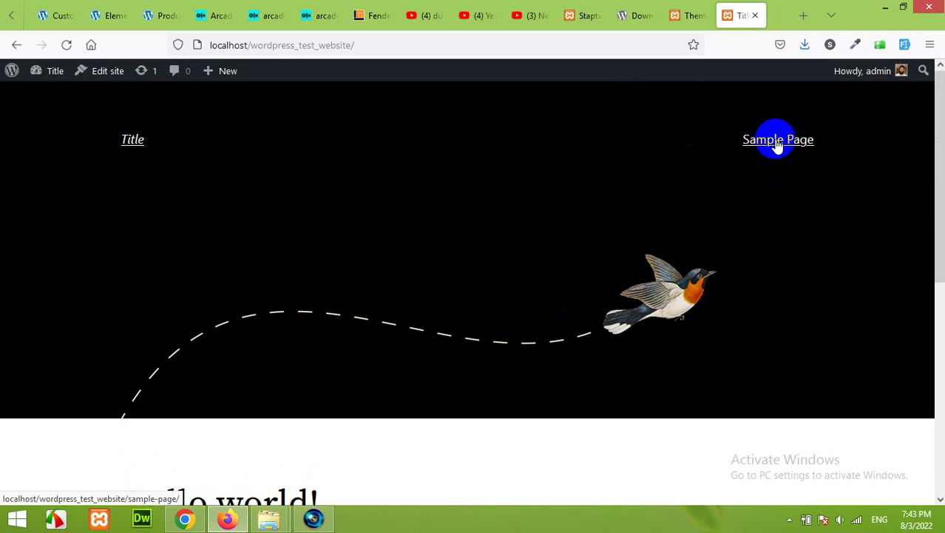
scroll(681, 296, down, 5)
scroll(654, 197, up, 4)
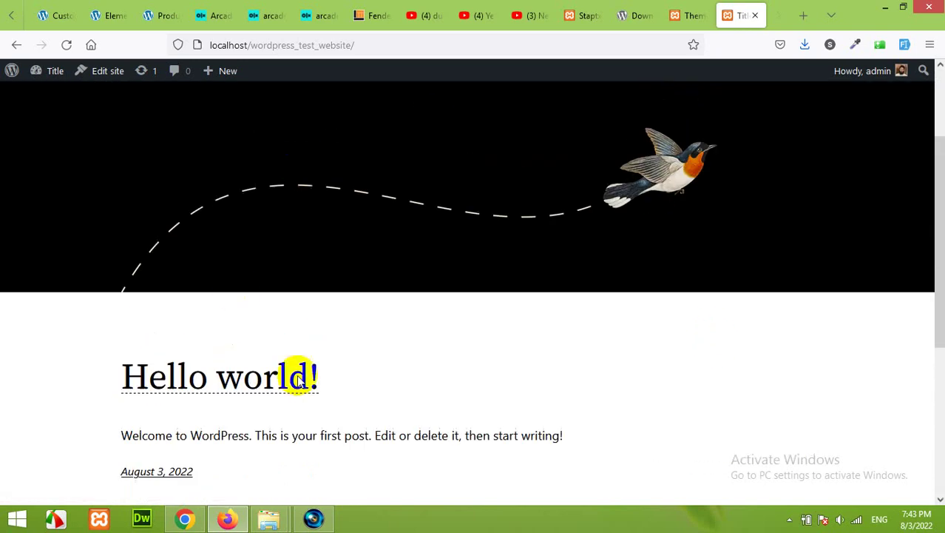
scroll(518, 296, down, 4)
scroll(561, 277, up, 5)
click(677, 16)
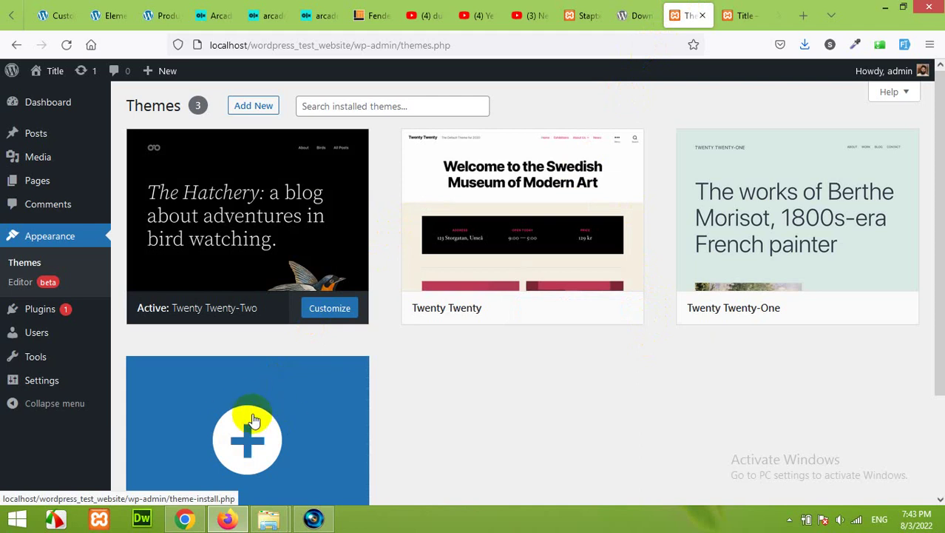
Search the theme directory for 'astra' and install the Astra theme
click(254, 419)
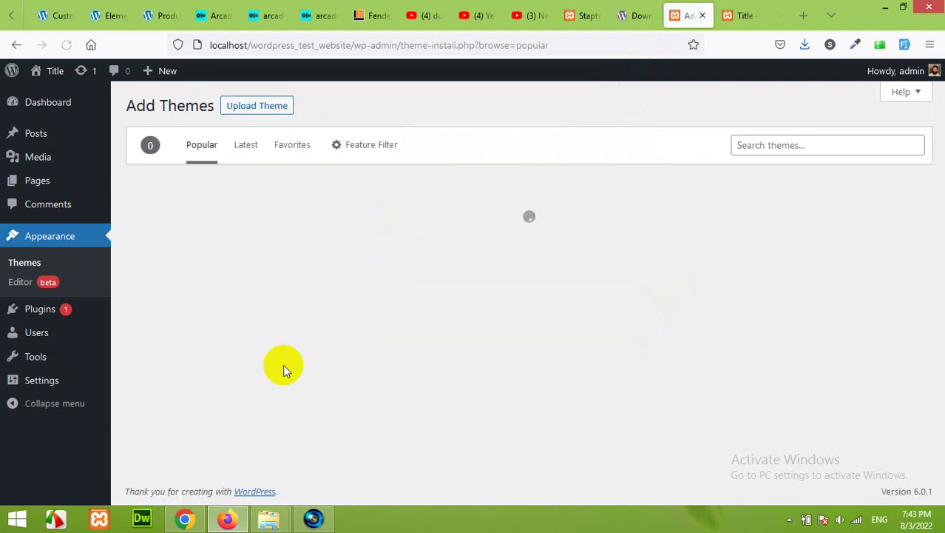
click(773, 144)
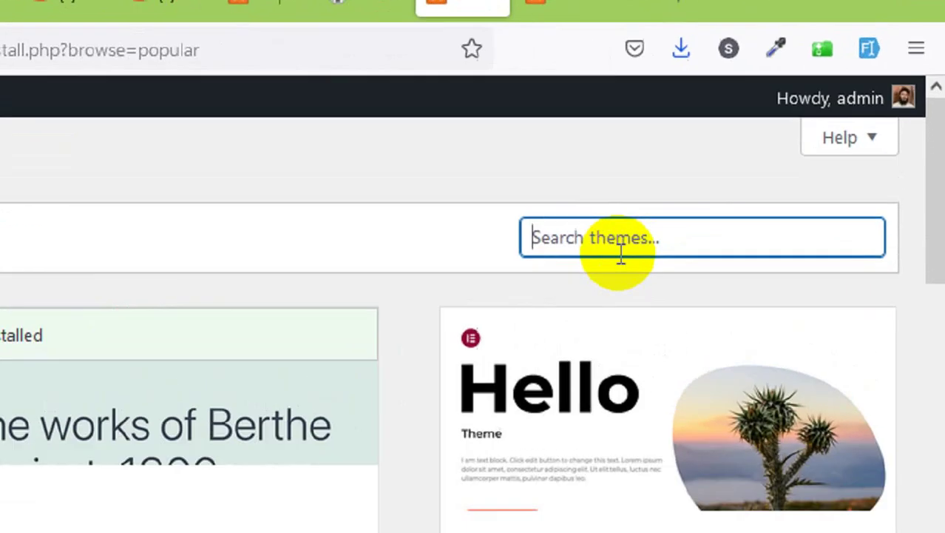
text(a)
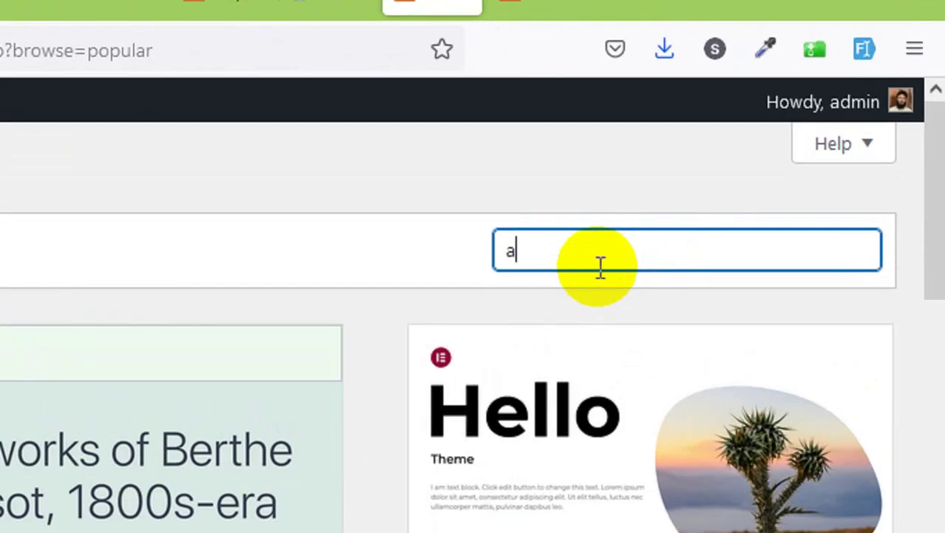
text(stra)
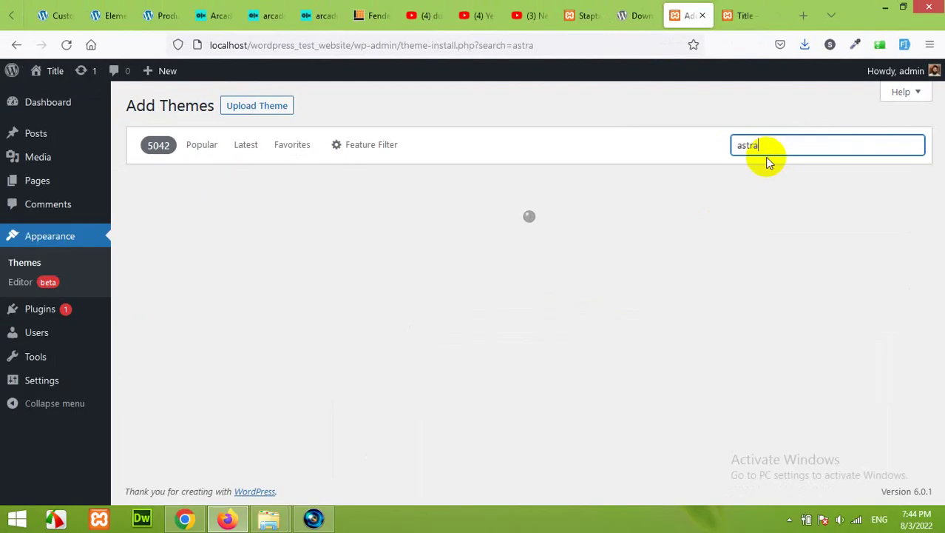
mouse_move(316, 260)
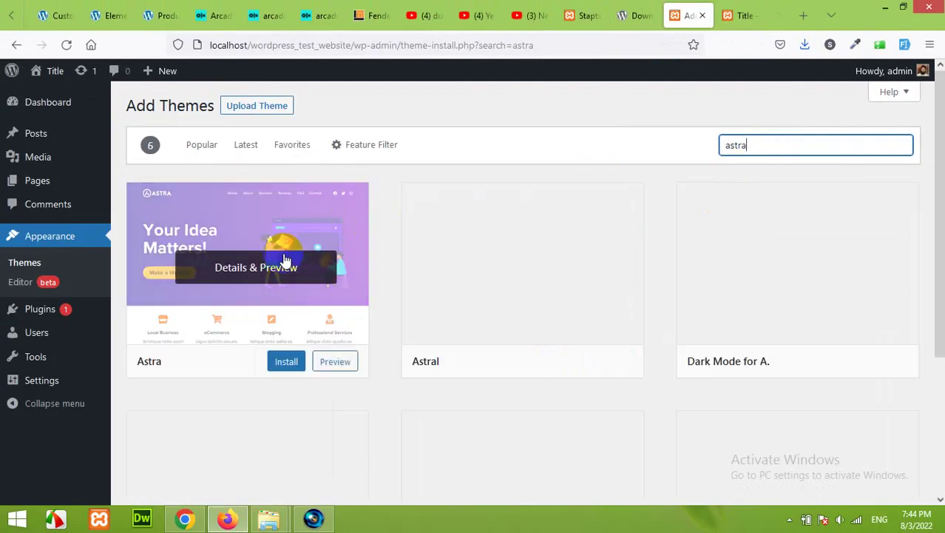
click(287, 364)
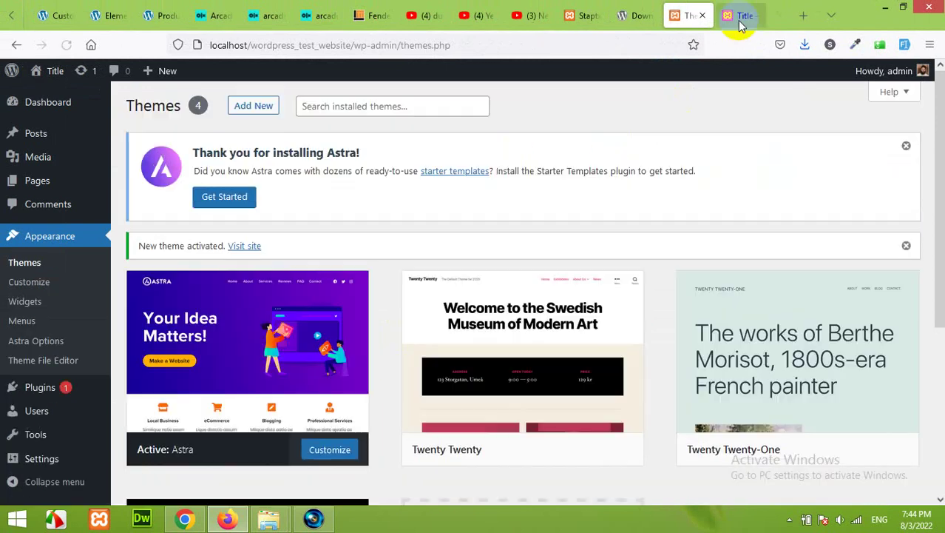
Activate Astra, then reload and scroll the front page to check the new Astra layout
click(743, 14)
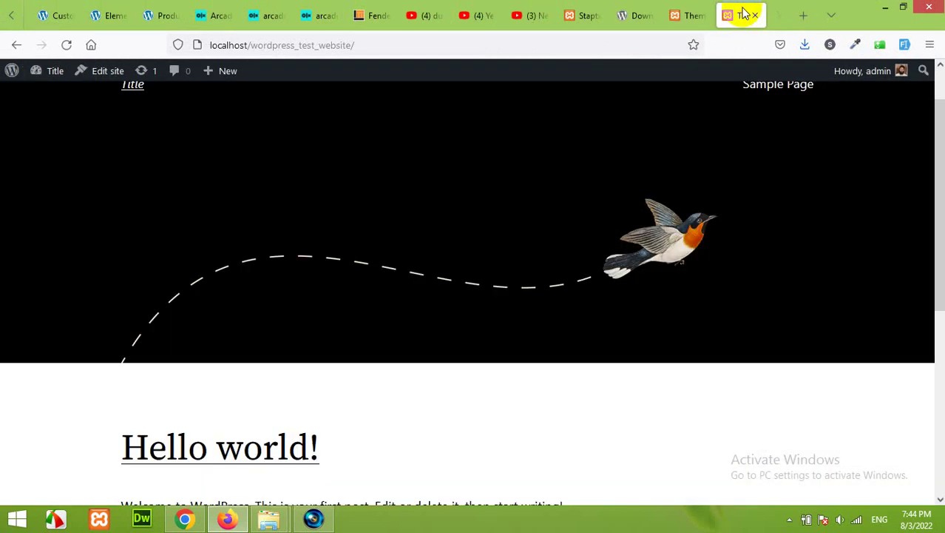
scroll(436, 248, up, 1)
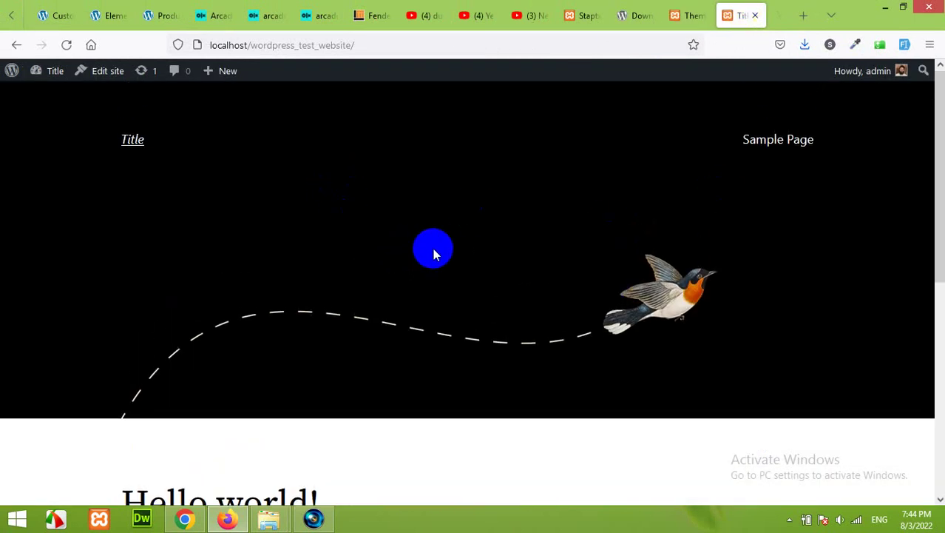
click(66, 45)
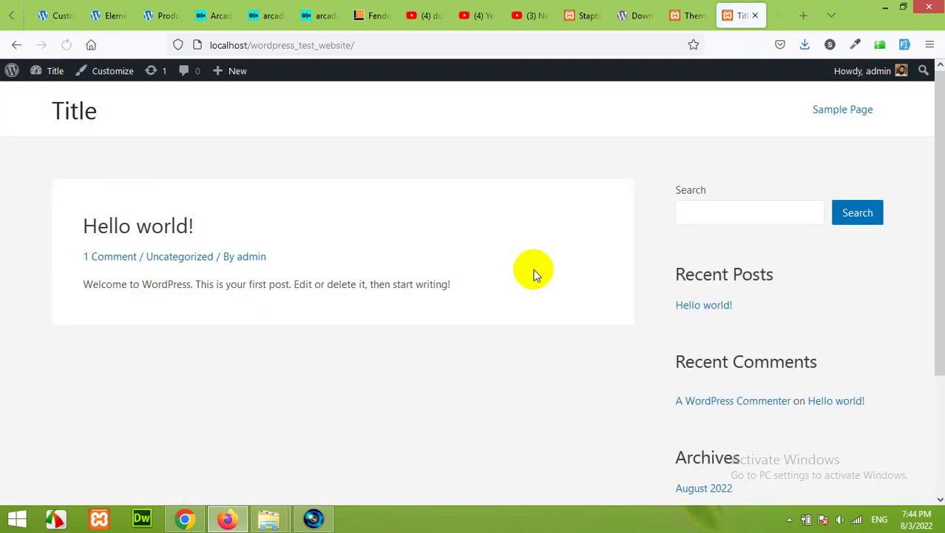
scroll(444, 318, down, 3)
scroll(481, 338, up, 3)
scroll(622, 325, down, 1)
scroll(614, 325, down, 3)
scroll(562, 325, up, 4)
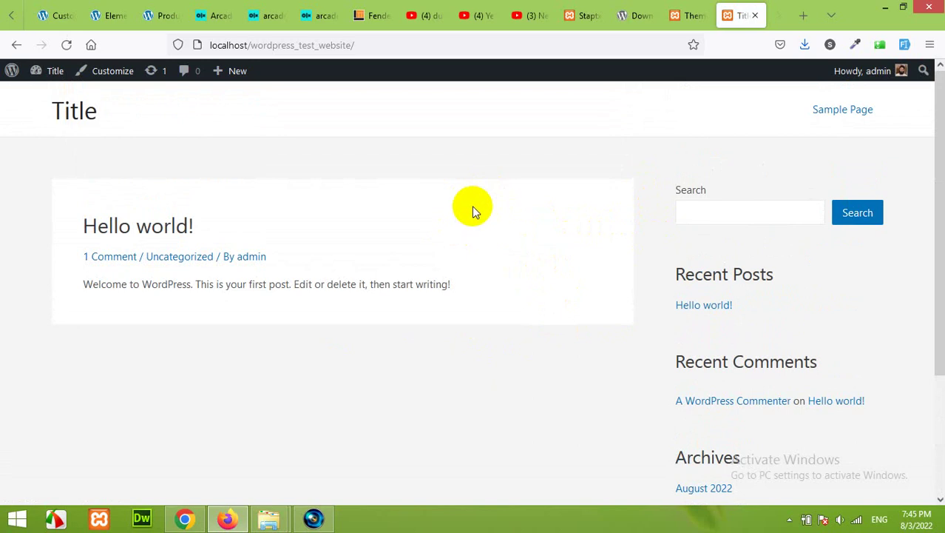
Search plugins for 'astra', then install and activate Starter Templates
click(681, 15)
scroll(324, 327, down, 2)
mouse_move(30, 387)
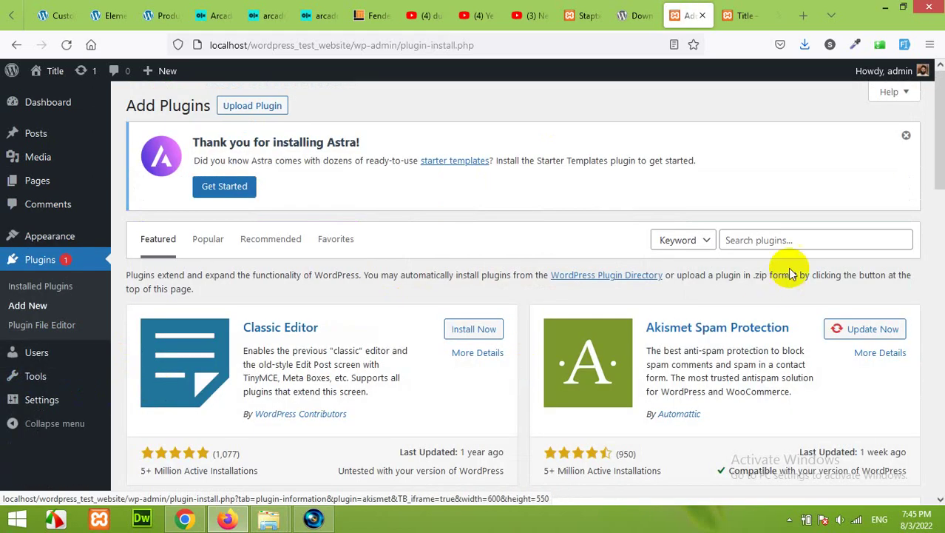
click(788, 236)
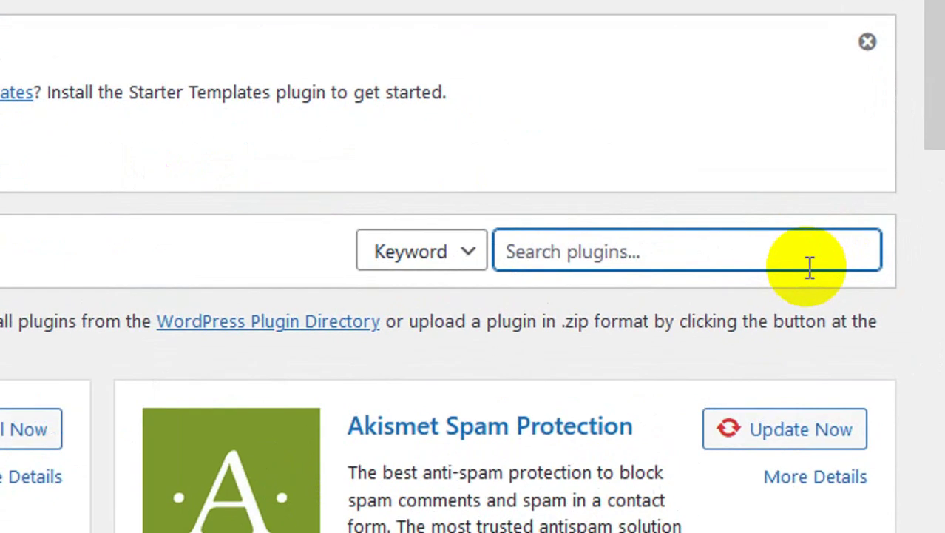
text(astra)
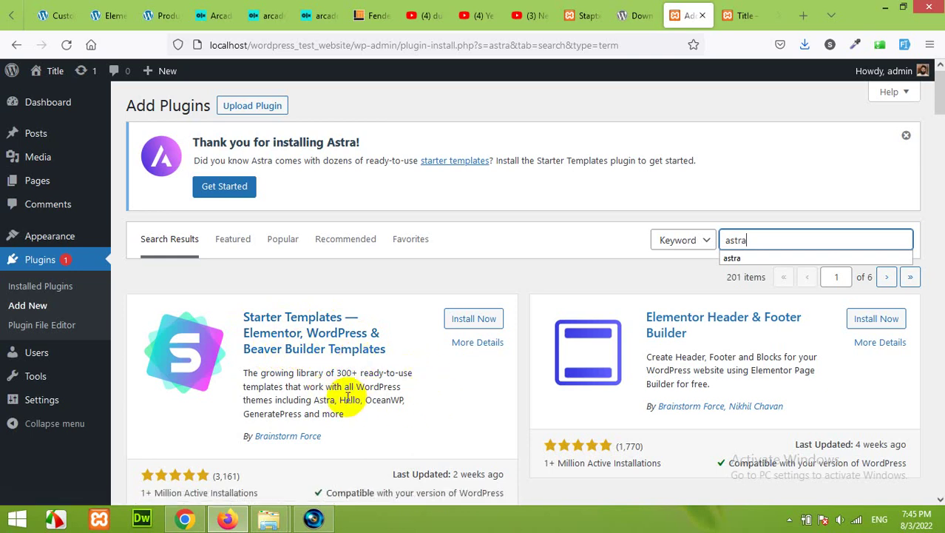
click(473, 322)
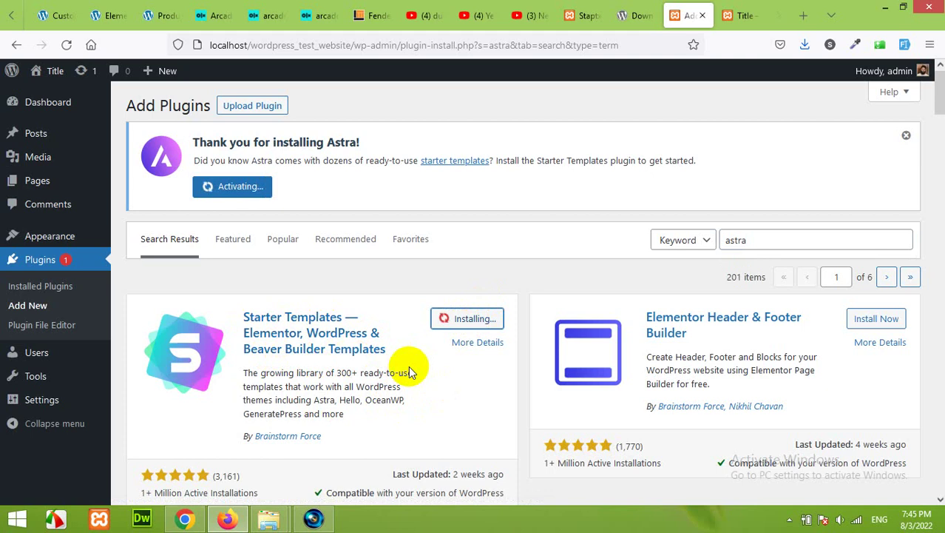
click(483, 314)
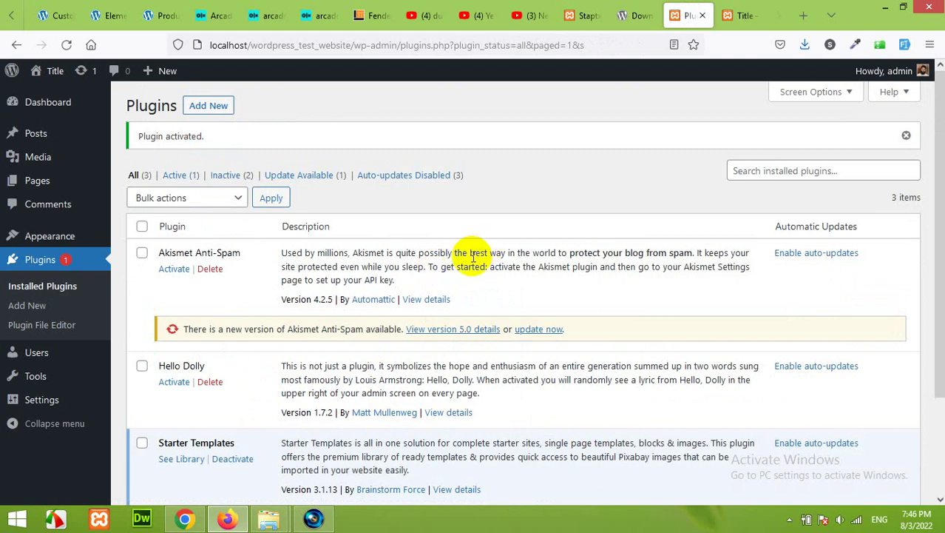
Reload the site's front page, then return to the installed plugins list
click(729, 5)
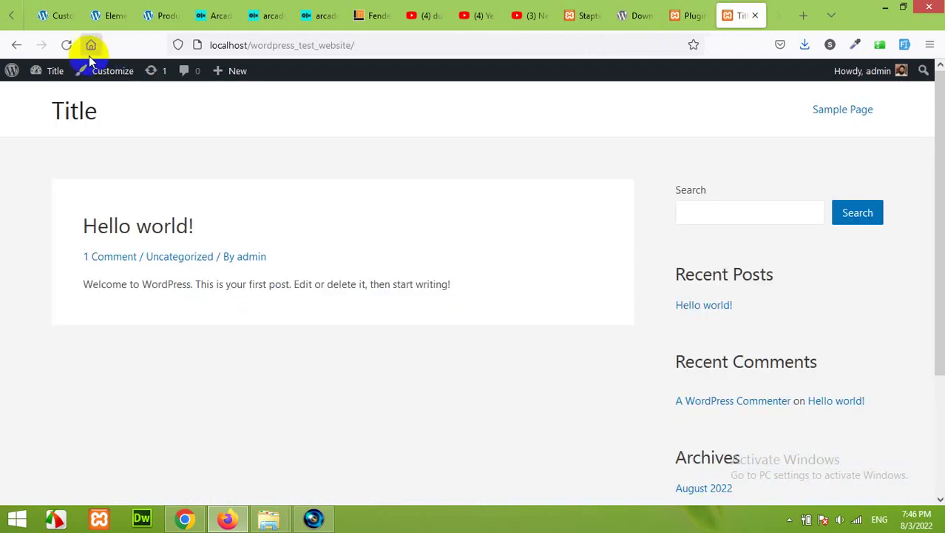
click(66, 44)
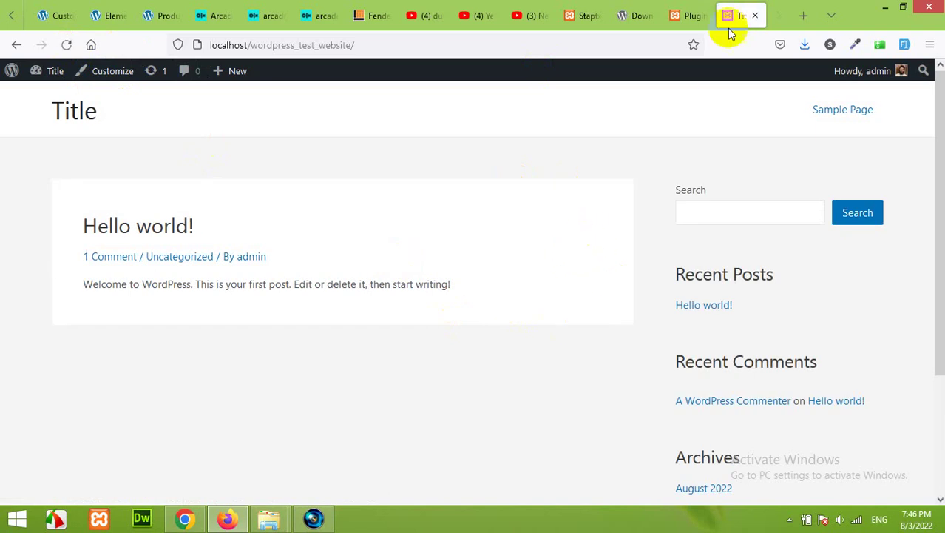
click(683, 11)
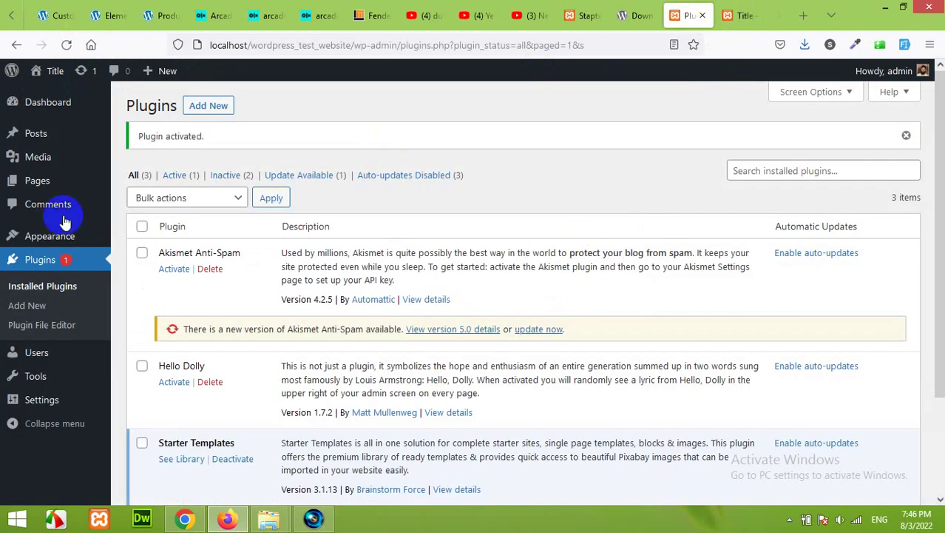
mouse_move(33, 236)
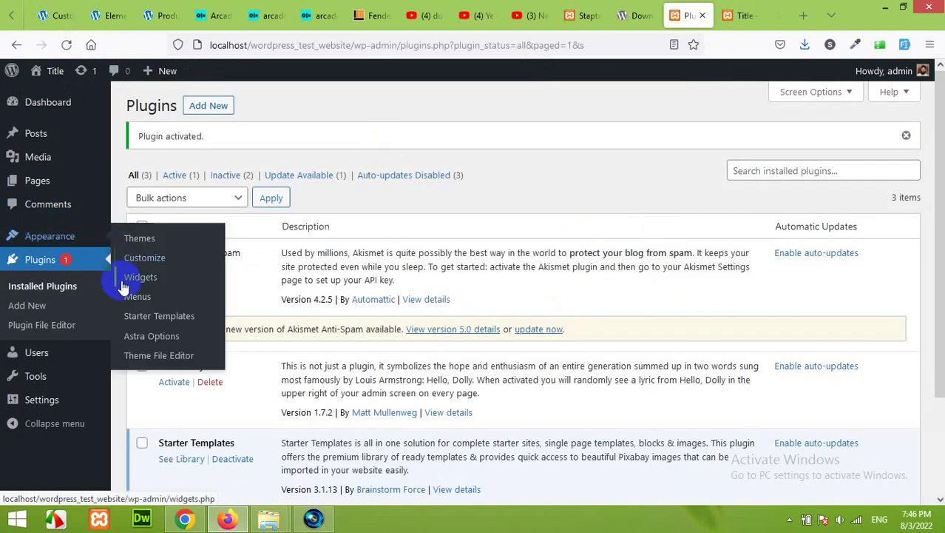
Open the Starter Templates library and start Build Your Website Now
click(145, 323)
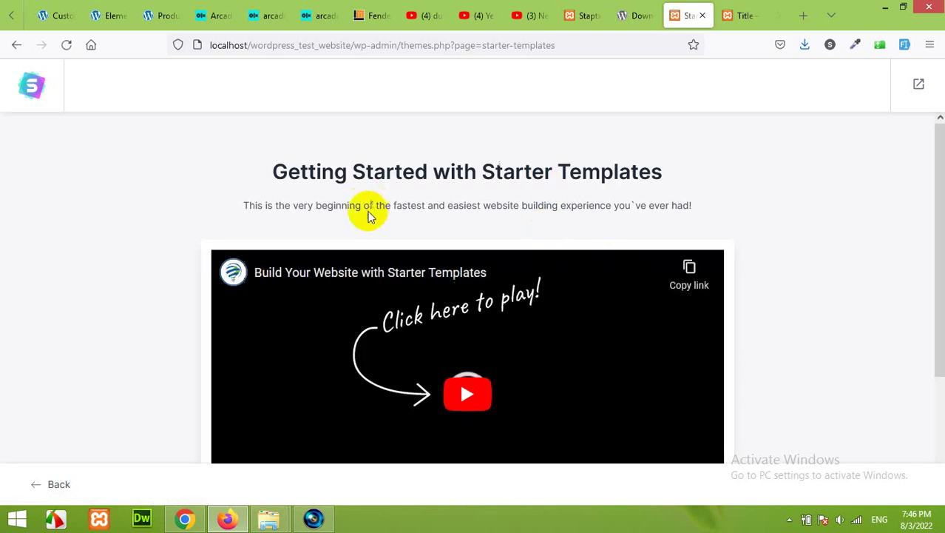
scroll(232, 206, down, 2)
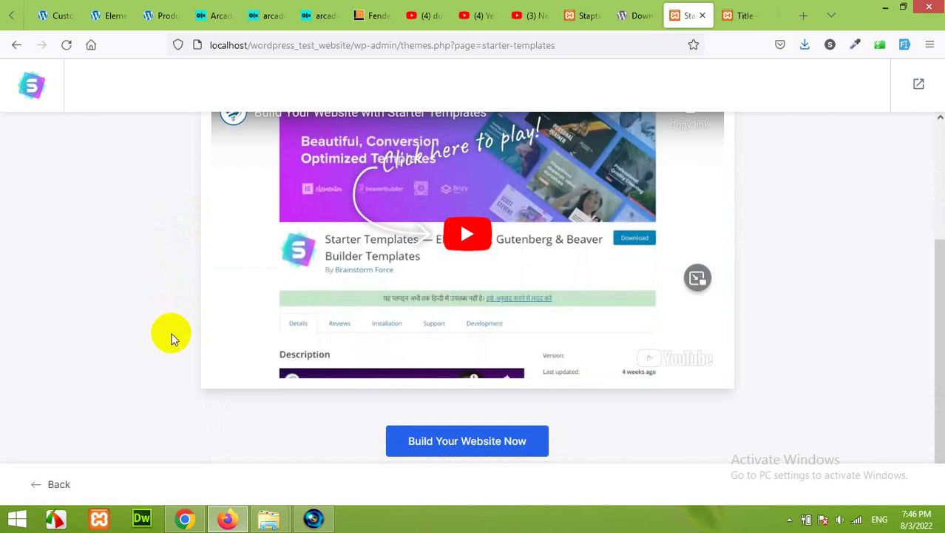
scroll(176, 338, up, 2)
scroll(177, 338, down, 2)
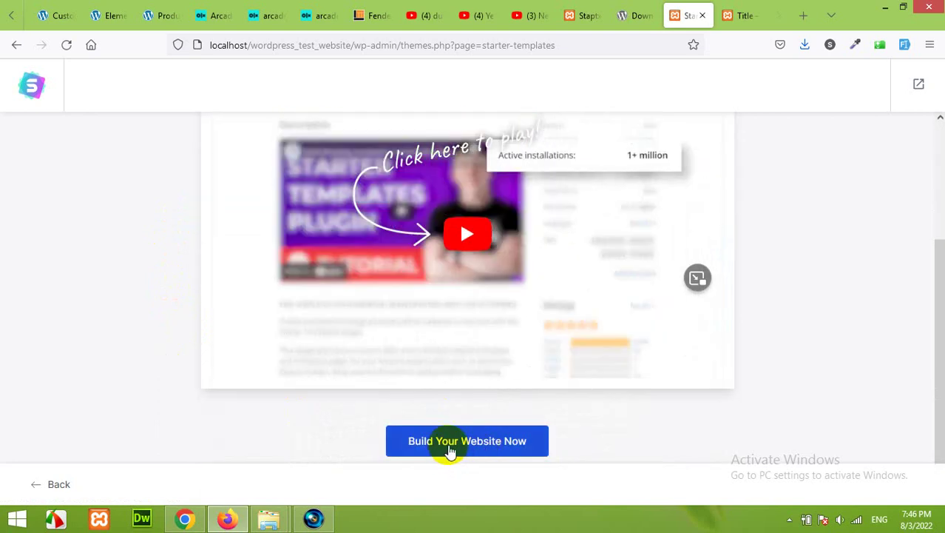
click(449, 445)
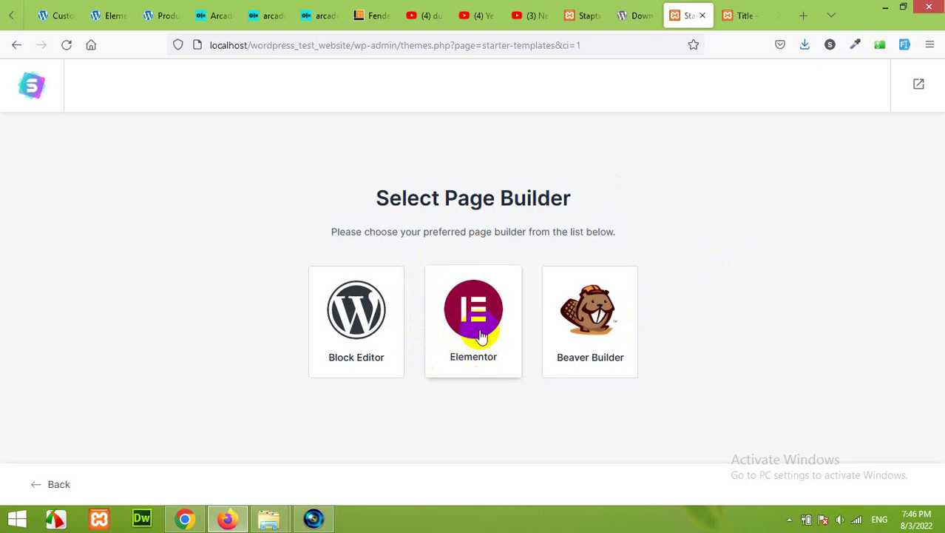
Choose Elementor as the page builder and look over the template library
click(481, 334)
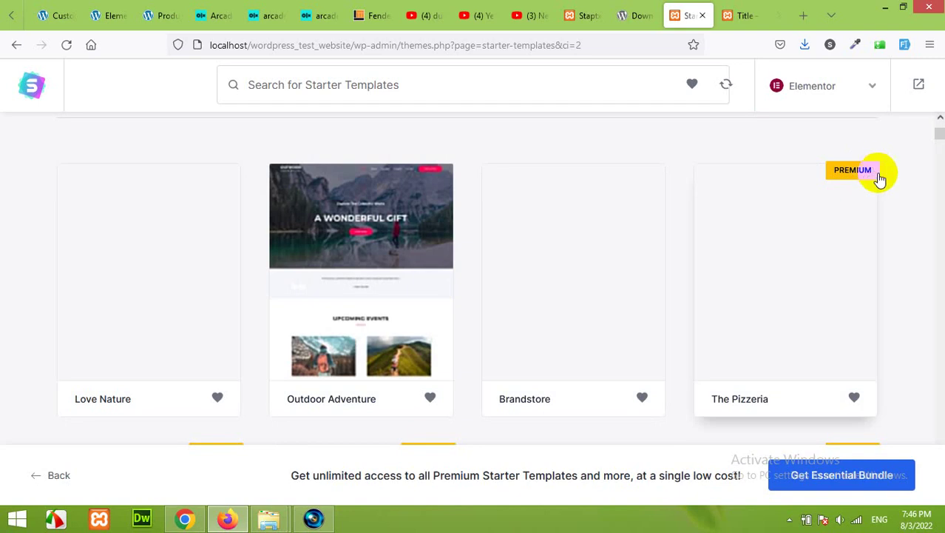
scroll(879, 207, down, 5)
scroll(506, 264, up, 3)
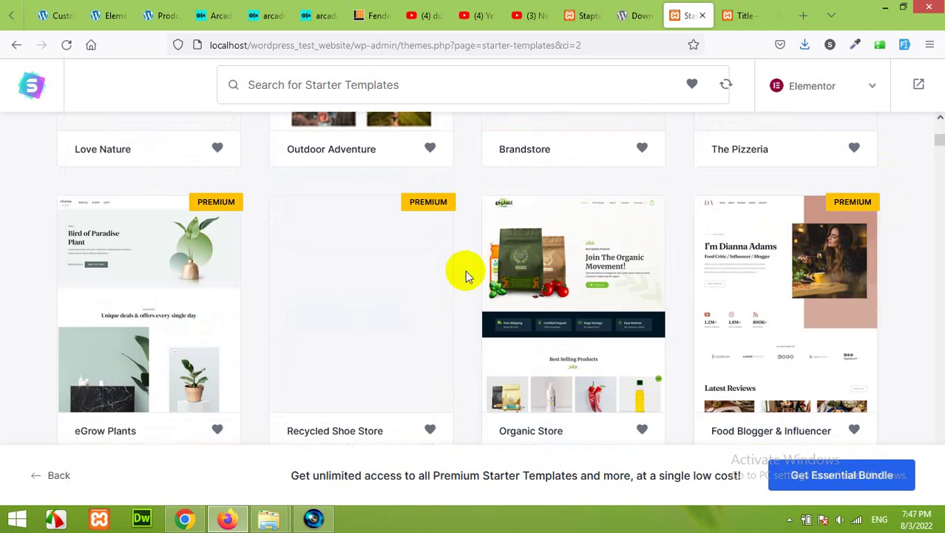
scroll(465, 274, up, 3)
scroll(436, 305, up, 2)
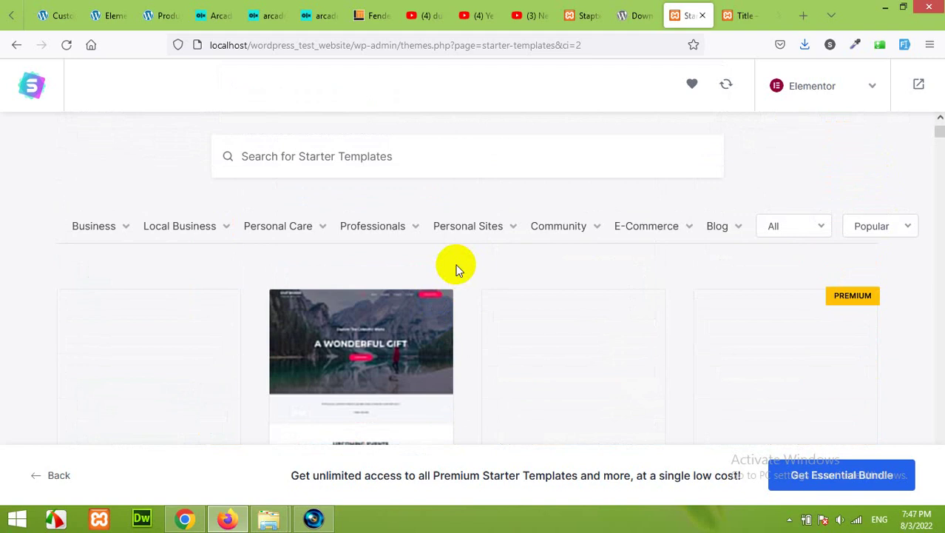
scroll(456, 268, down, 3)
scroll(456, 268, up, 1)
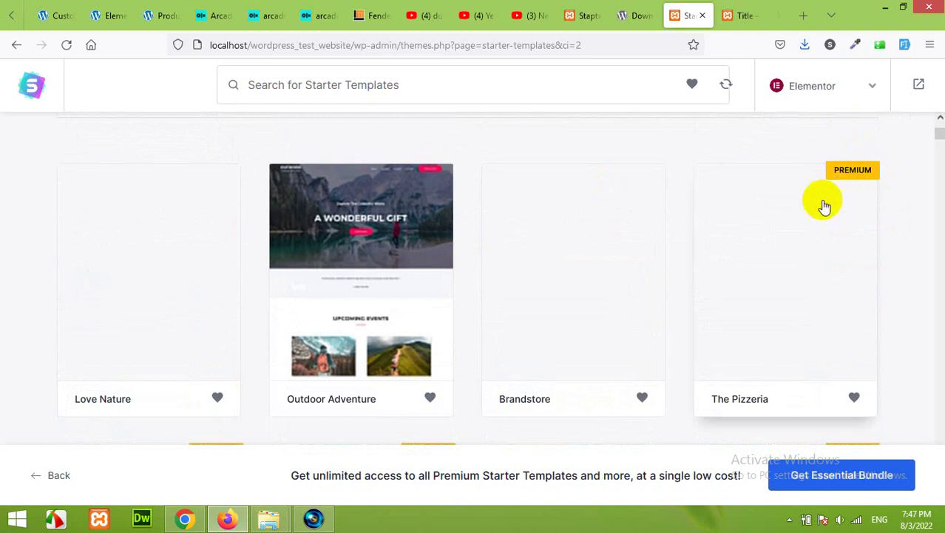
scroll(784, 237, down, 1)
scroll(563, 279, up, 3)
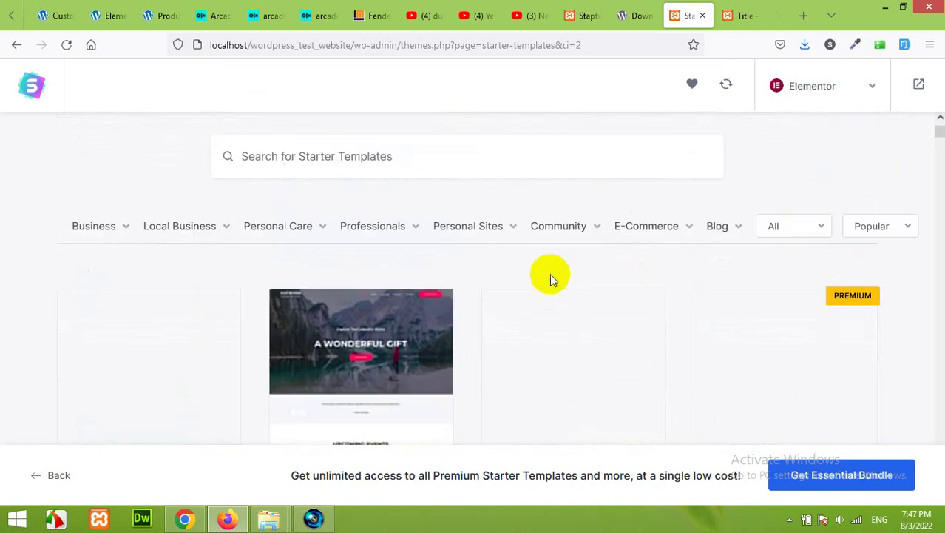
scroll(401, 296, down, 6)
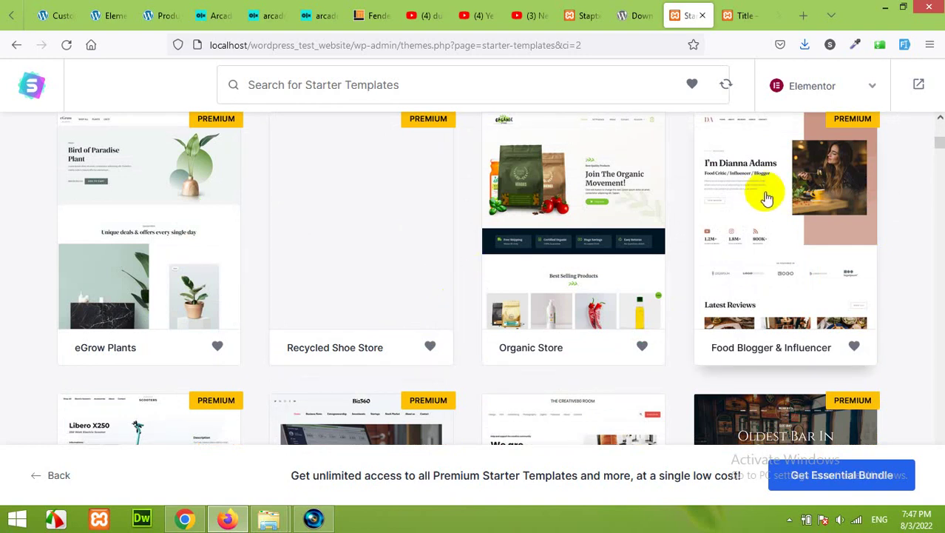
Scroll the template grid down until the Simply Natural card is visible
click(820, 215)
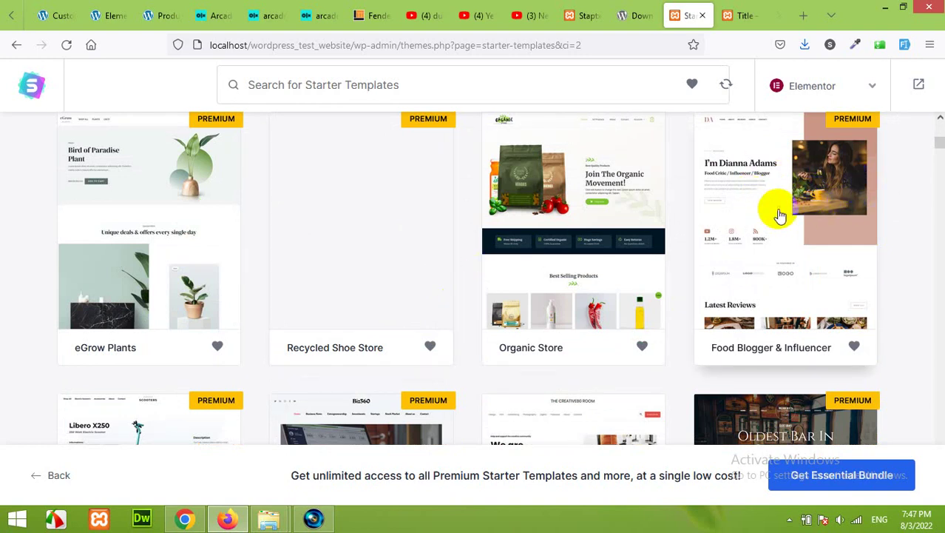
scroll(782, 215, up, 1)
scroll(784, 233, up, 1)
scroll(792, 252, down, 5)
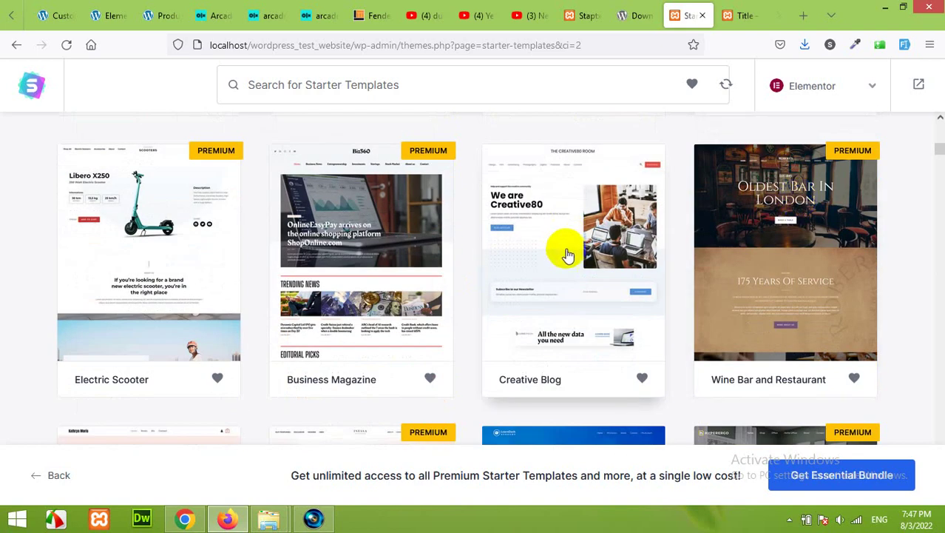
scroll(566, 263, up, 1)
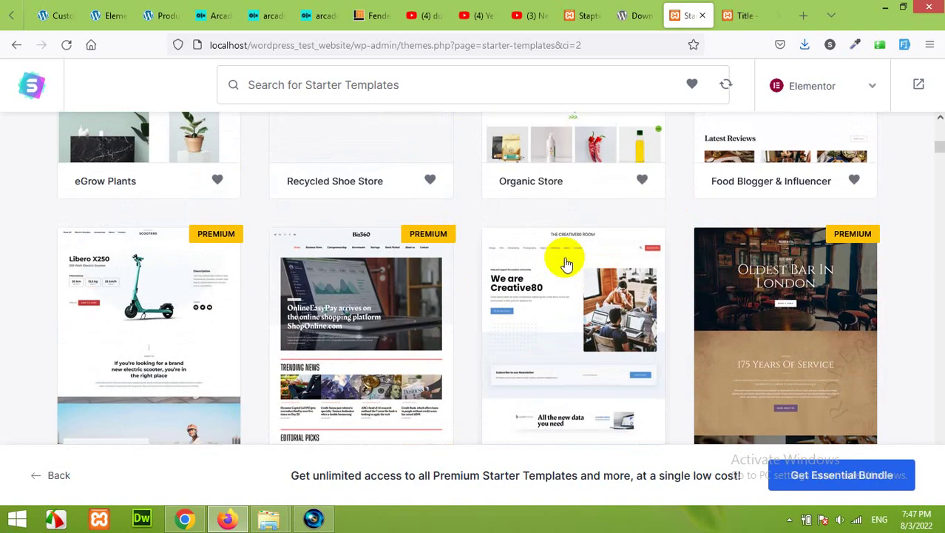
scroll(566, 262, down, 1)
scroll(569, 266, up, 3)
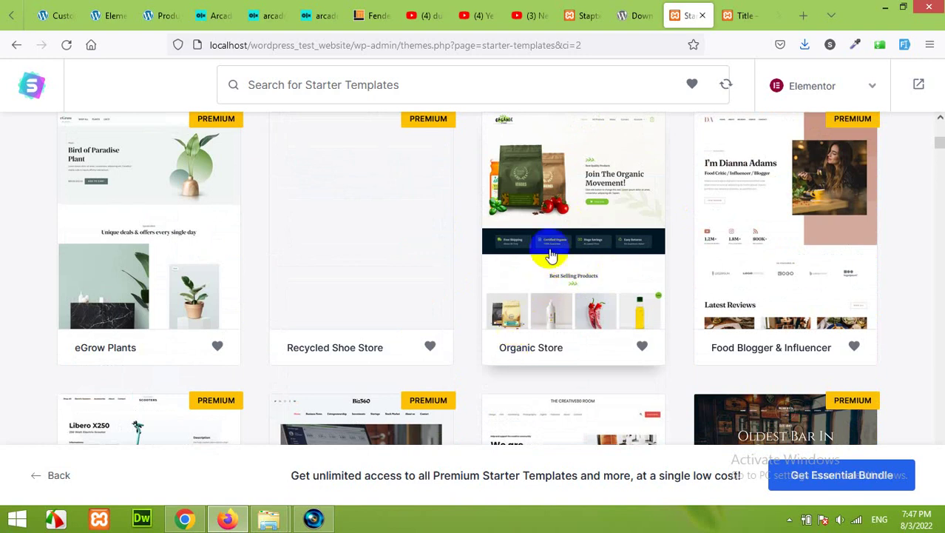
scroll(582, 242, up, 1)
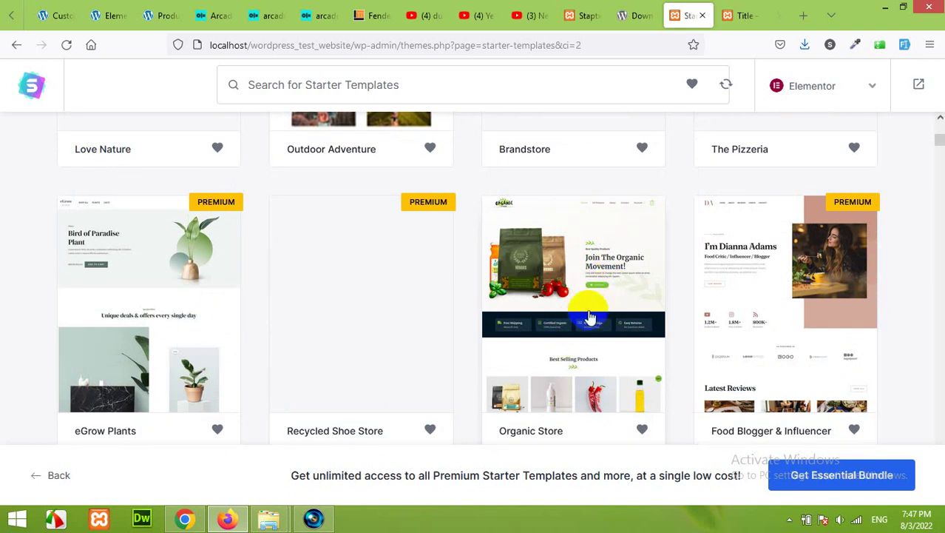
scroll(567, 296, down, 1)
scroll(568, 296, down, 6)
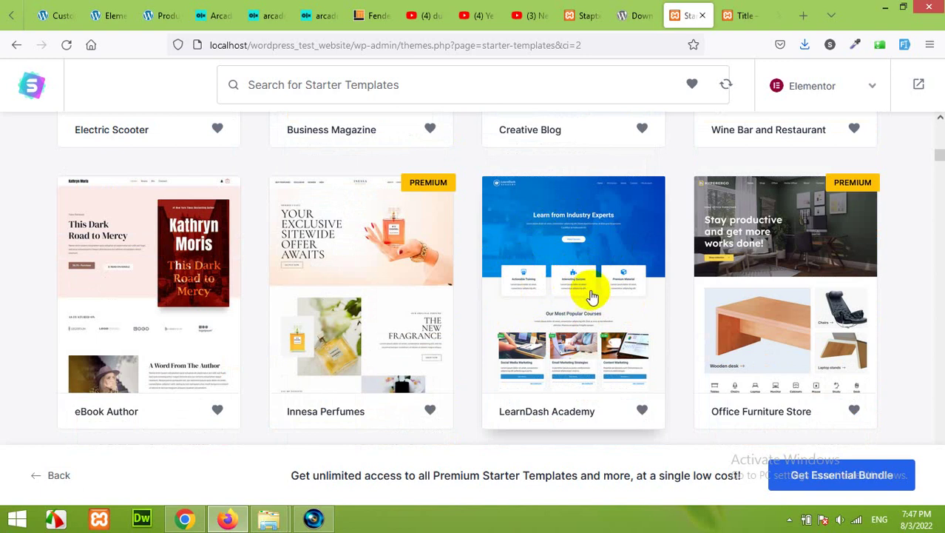
scroll(590, 300, down, 4)
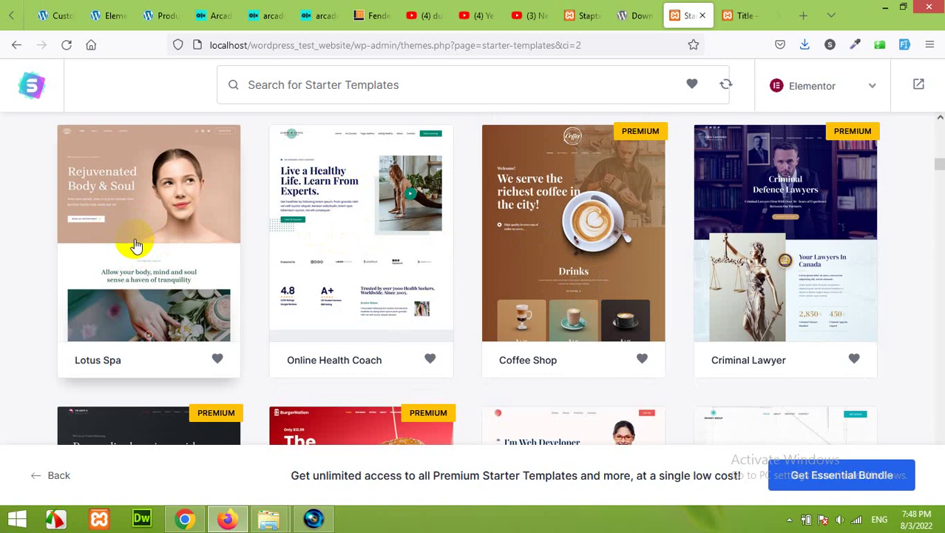
scroll(151, 246, down, 10)
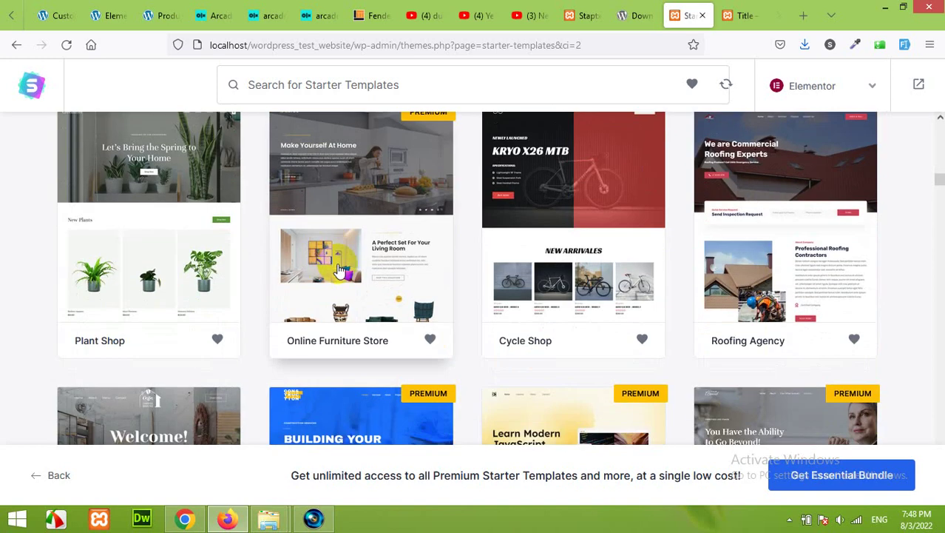
scroll(358, 275, down, 15)
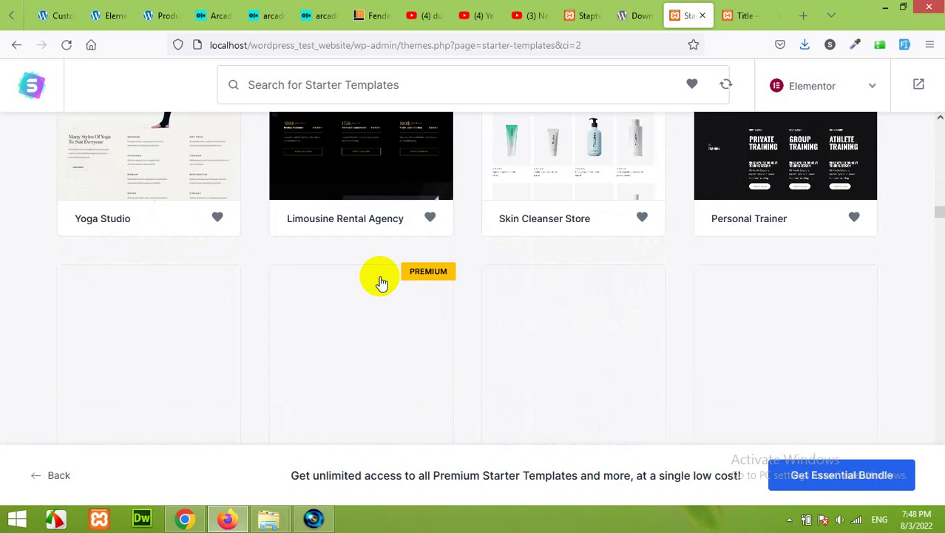
scroll(371, 329, down, 1)
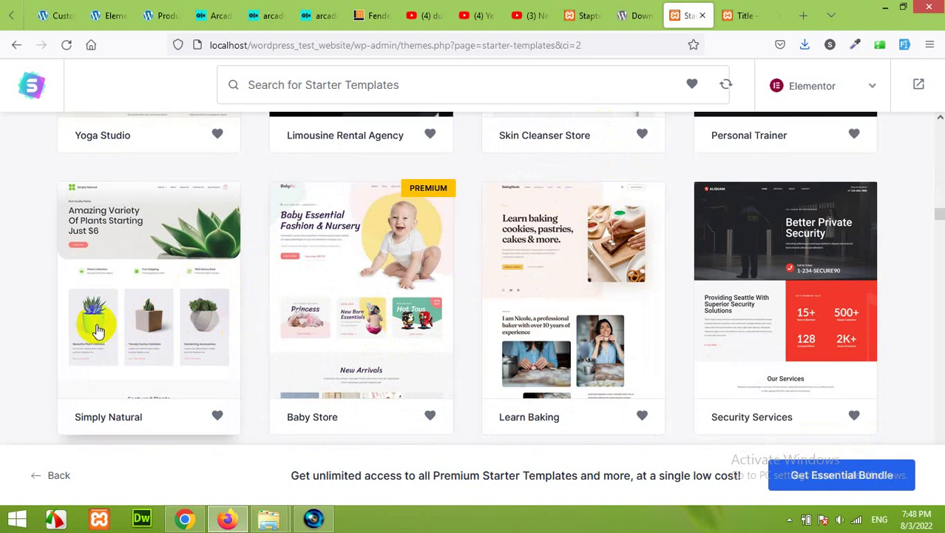
Open the Simply Natural template at its Logo step and scroll through the site preview
click(129, 323)
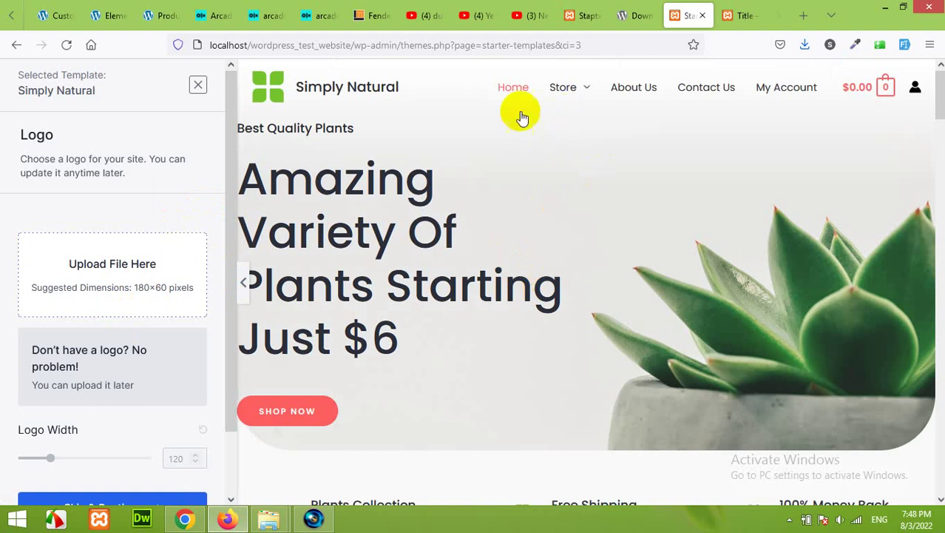
mouse_move(568, 94)
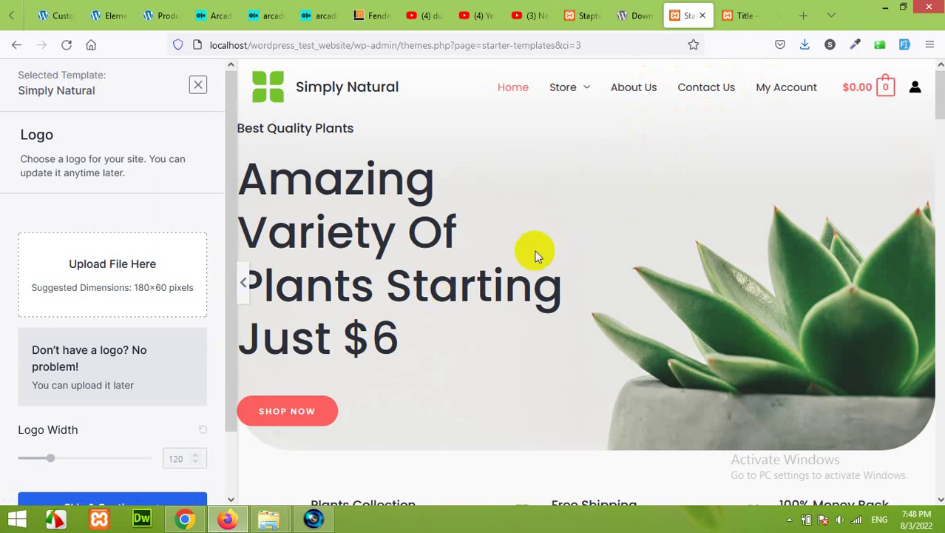
scroll(520, 253, down, 3)
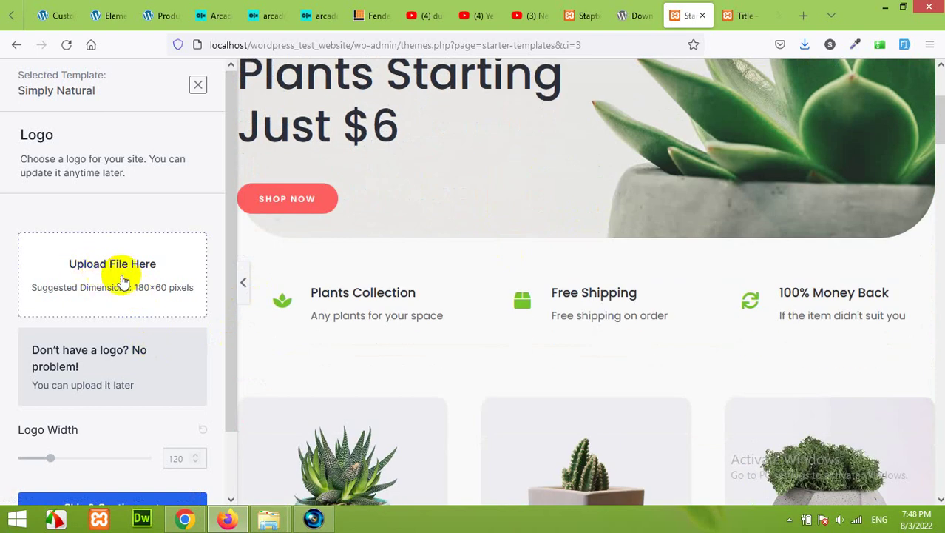
scroll(363, 274, up, 3)
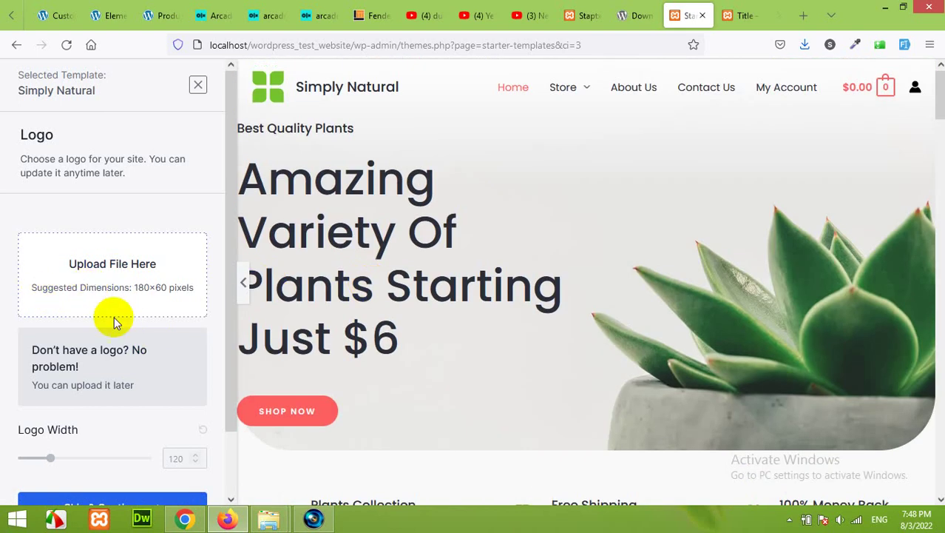
scroll(132, 349, down, 2)
scroll(122, 297, up, 2)
scroll(131, 260, down, 2)
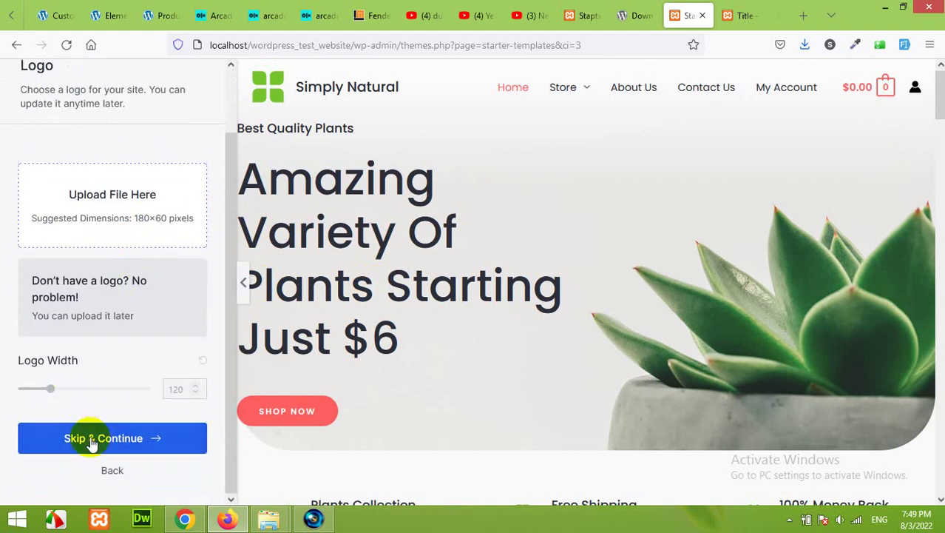
Skip the logo step to reach the Colors & Fonts options
click(90, 434)
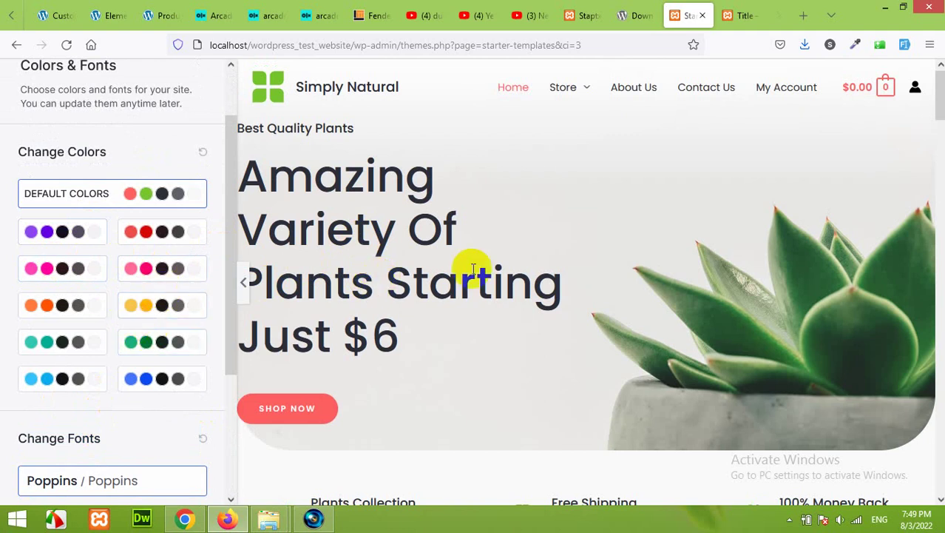
scroll(468, 274, down, 5)
scroll(462, 275, down, 10)
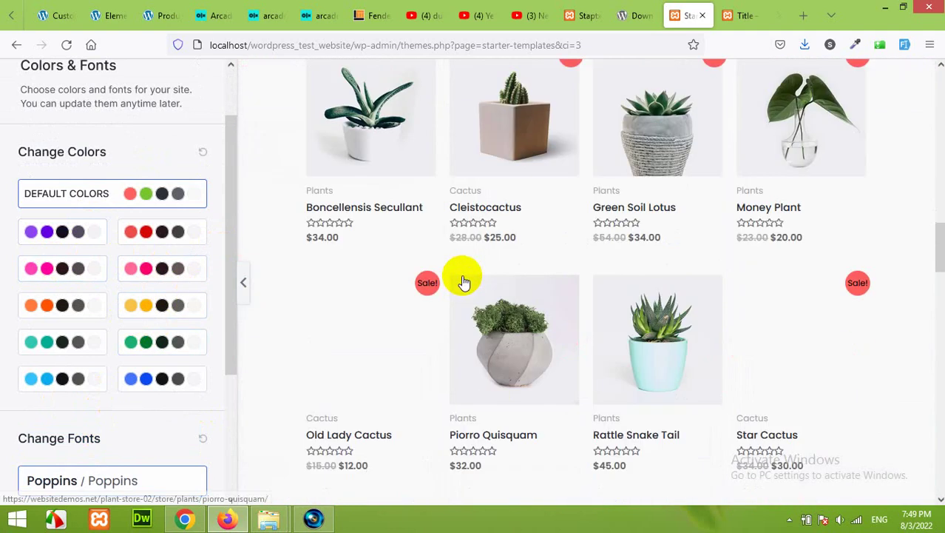
scroll(461, 275, up, 5)
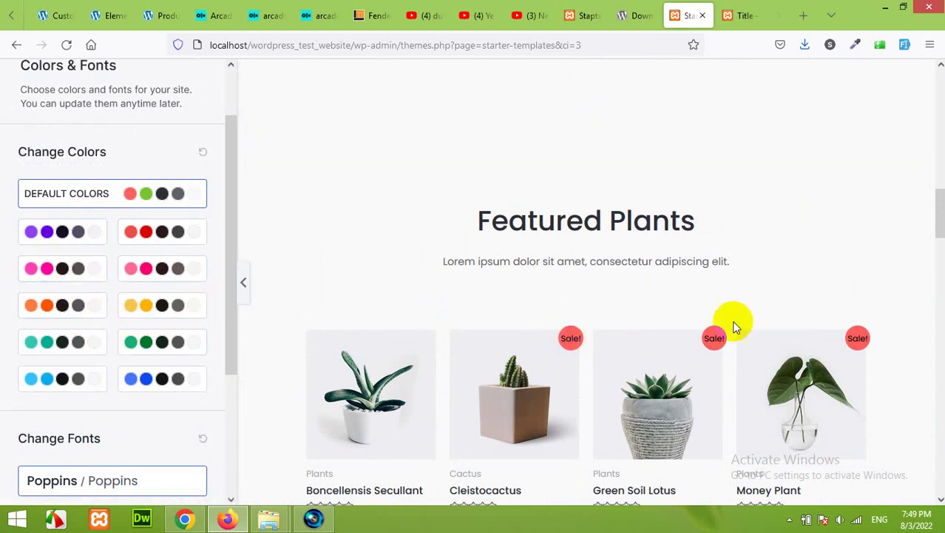
scroll(666, 311, up, 8)
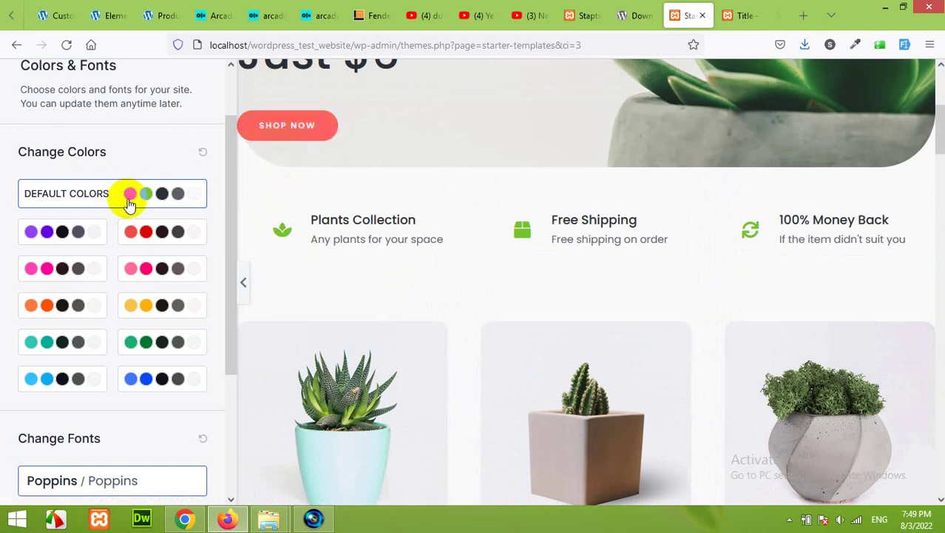
Preview the purple, red, pink and teal palettes, then return to the default colours
click(77, 238)
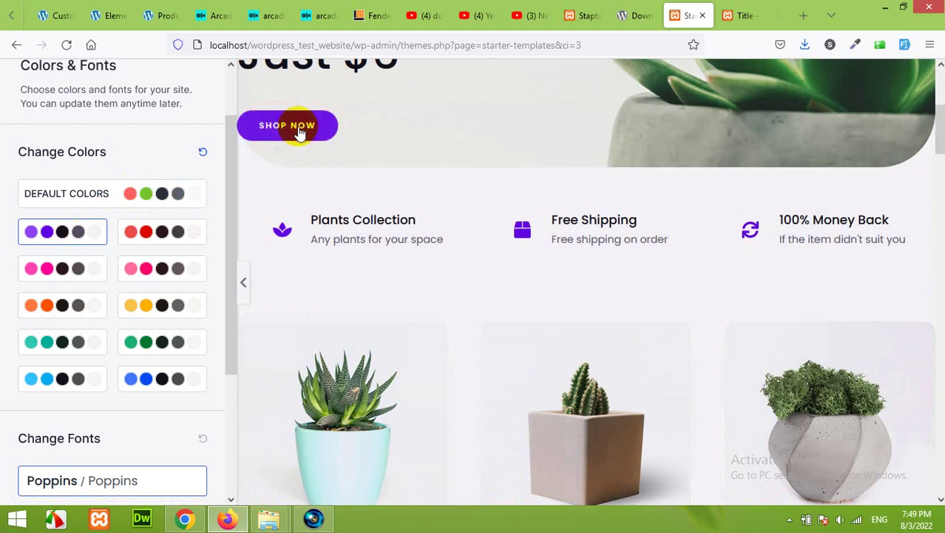
click(160, 234)
click(157, 278)
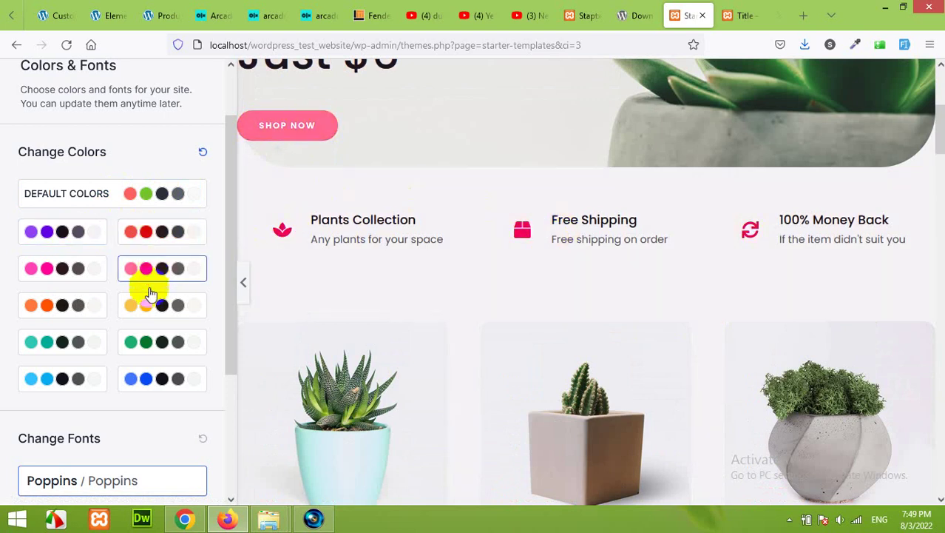
click(54, 344)
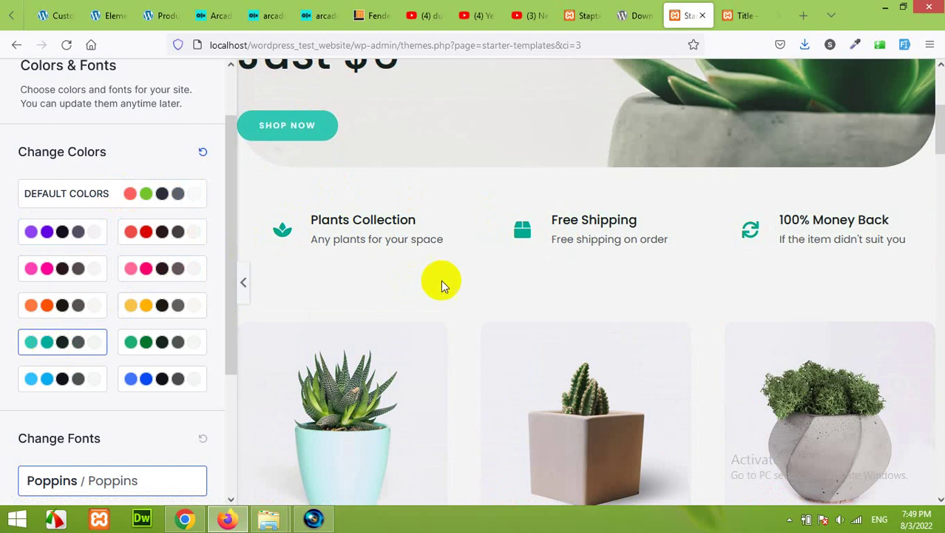
click(147, 201)
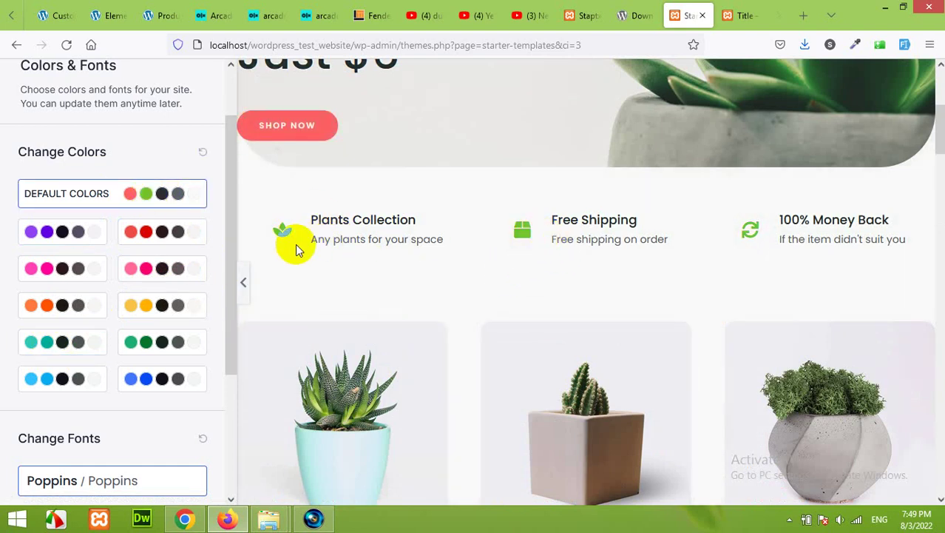
Keep the Poppins font and continue to the final setup step
scroll(444, 278, down, 6)
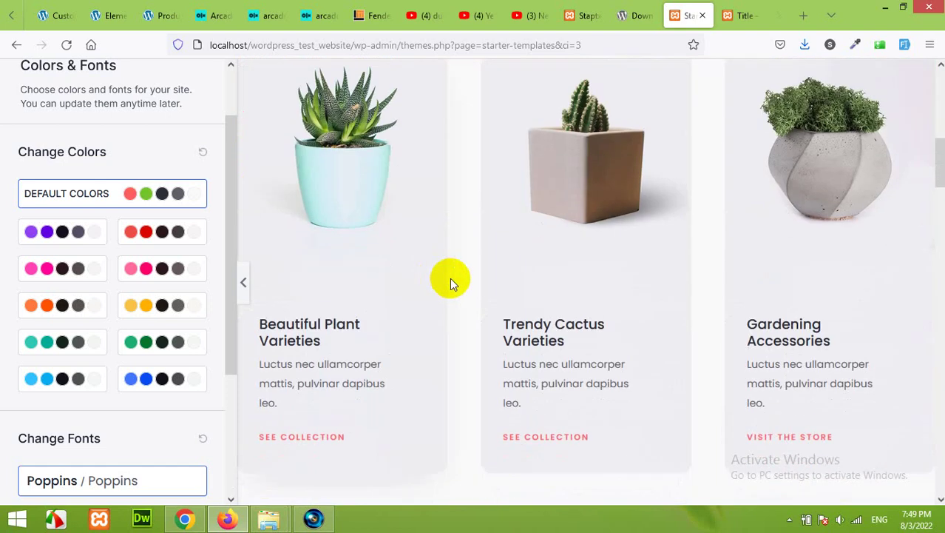
scroll(449, 281, down, 2)
scroll(469, 281, down, 4)
scroll(472, 296, up, 3)
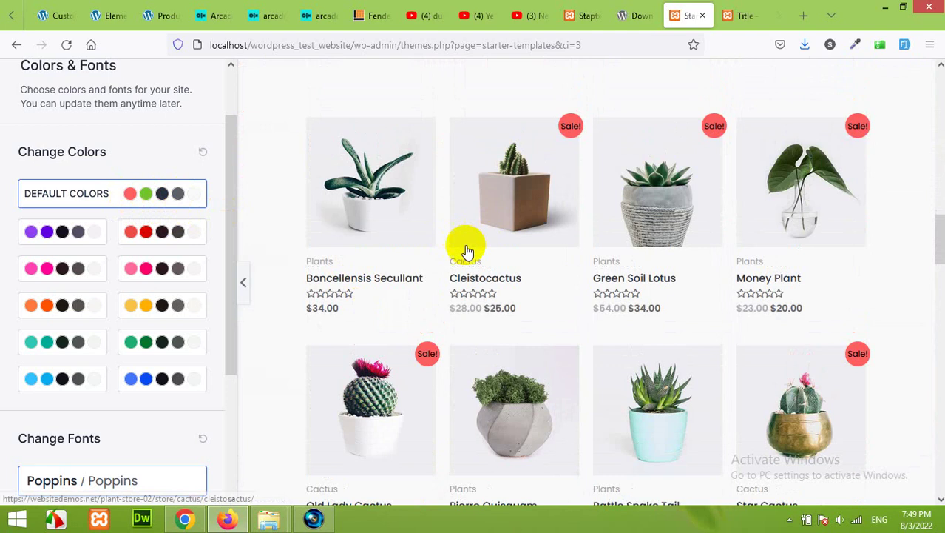
scroll(522, 263, down, 6)
scroll(152, 448, down, 3)
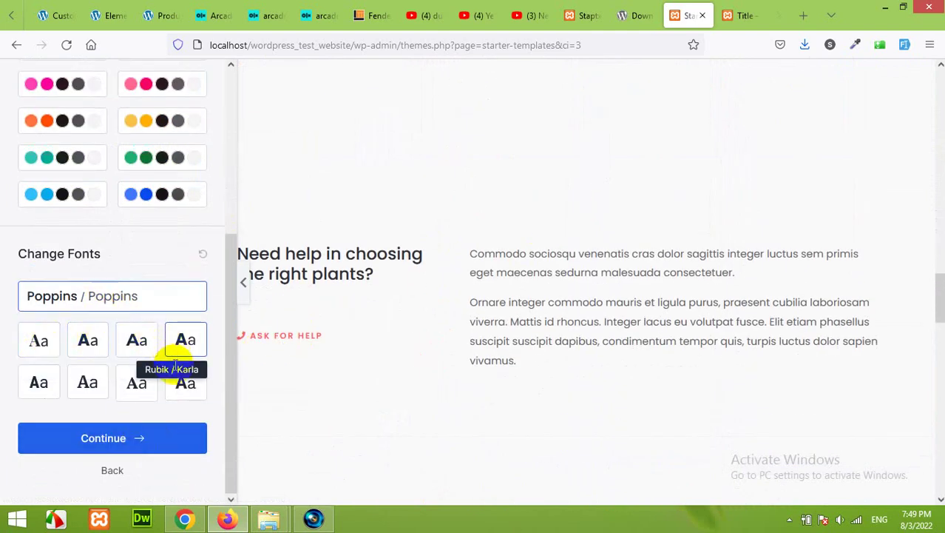
click(111, 438)
Enter the first name and the work email in the final-step form
click(344, 281)
text(Suhail)
key(Tab)
text(a)
key(BackSpace)
text(suh)
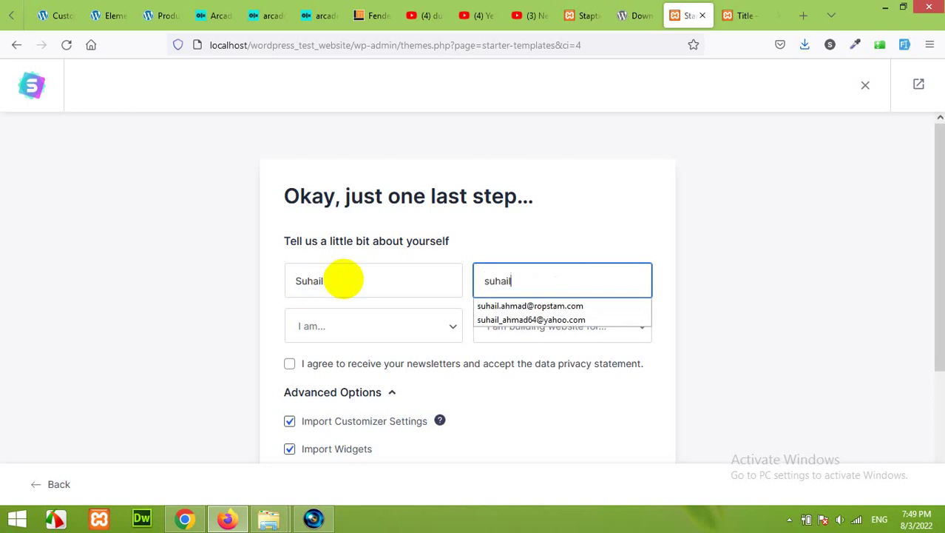
key(Down)
key(Down)
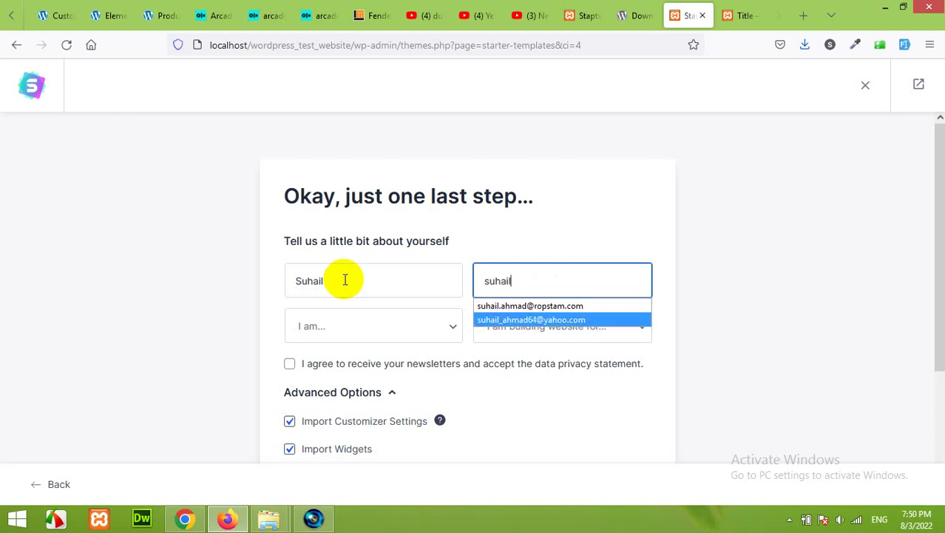
key(Tab)
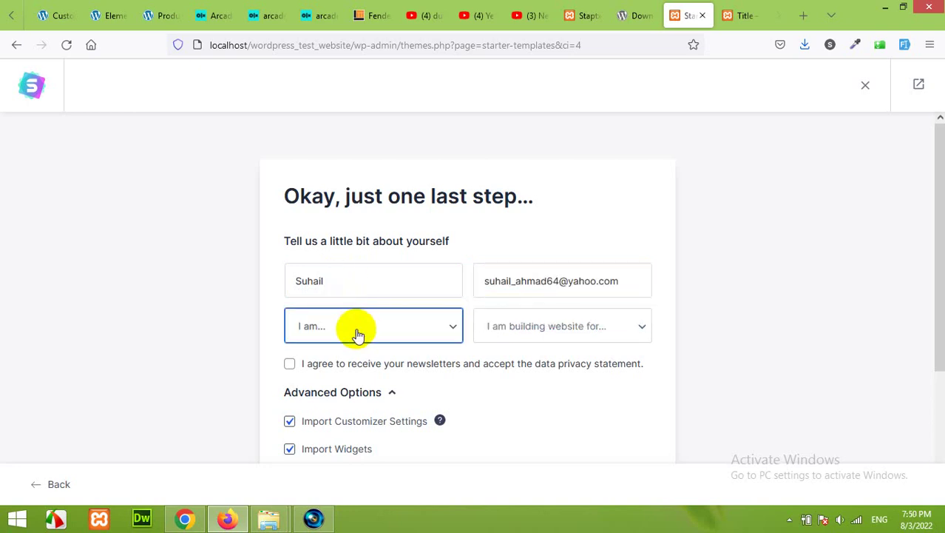
Set the experience level to Intermediate and the site's audience to Myself/My Company
click(358, 334)
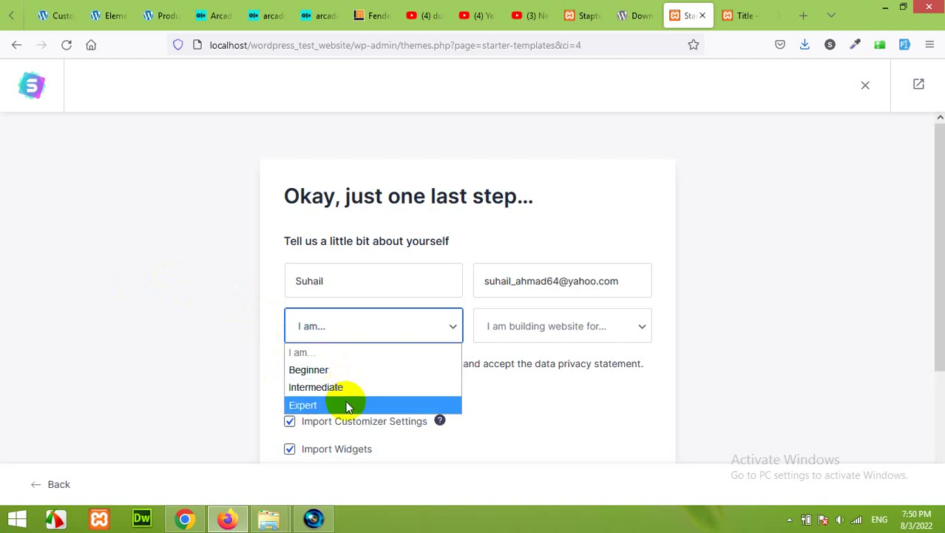
click(346, 372)
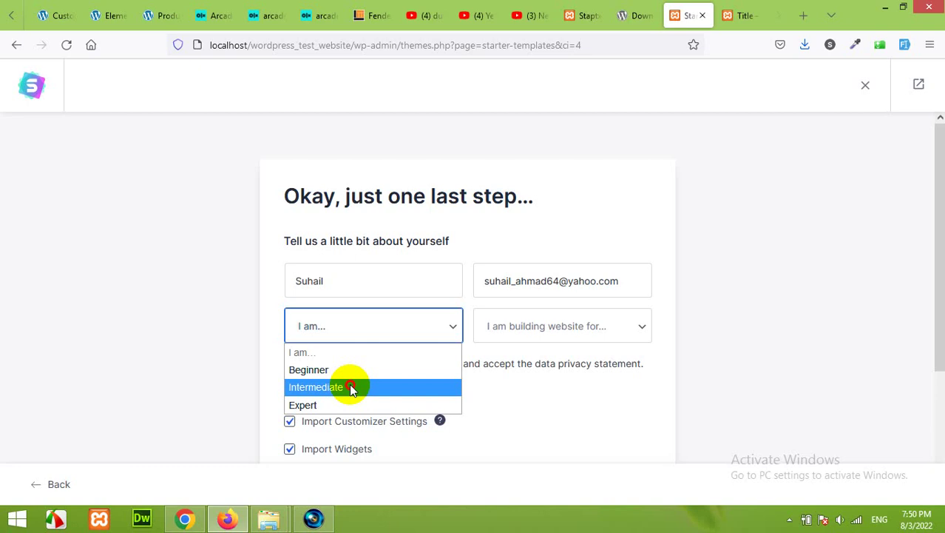
click(352, 390)
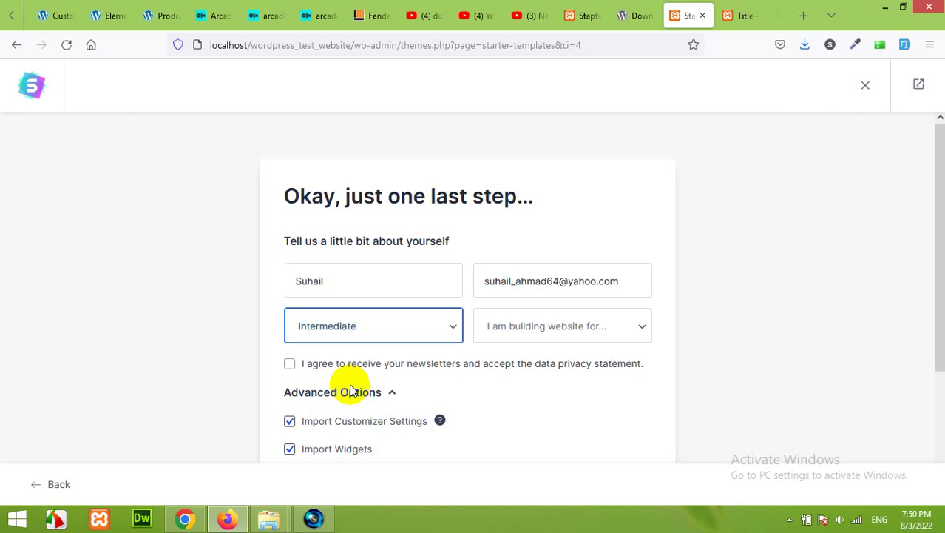
click(532, 332)
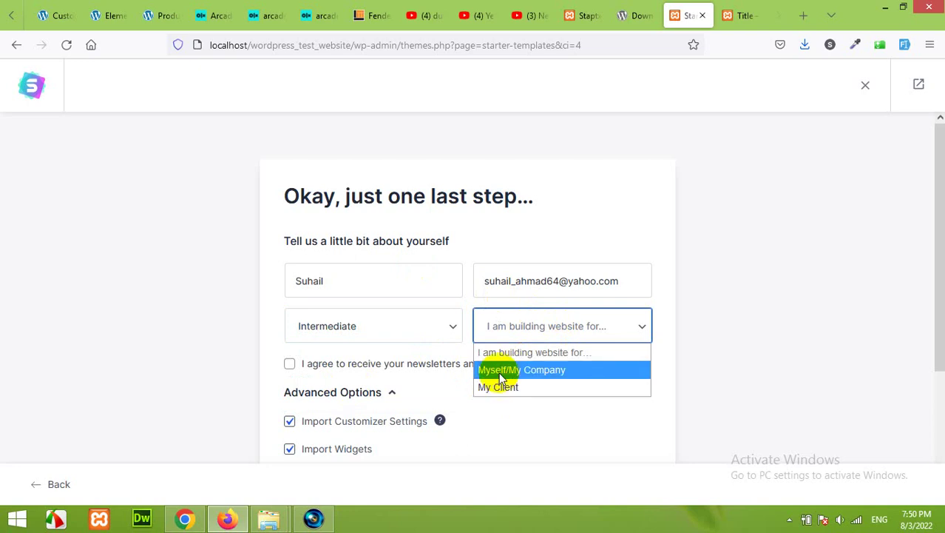
click(505, 374)
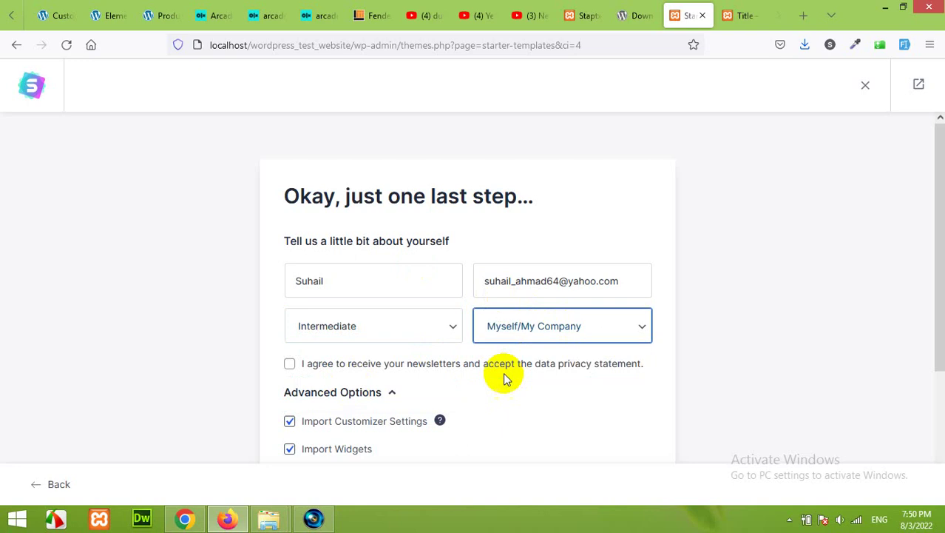
scroll(267, 372, down, 3)
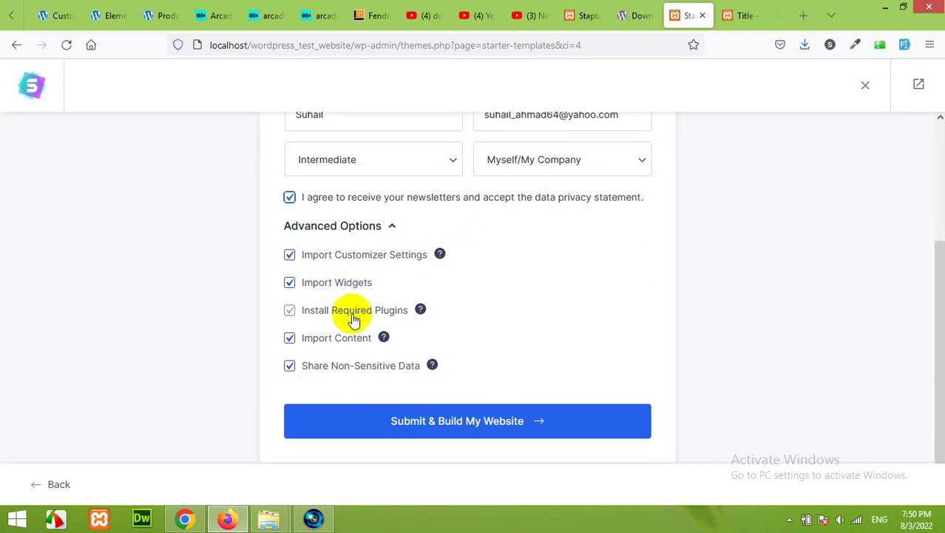
mouse_move(415, 324)
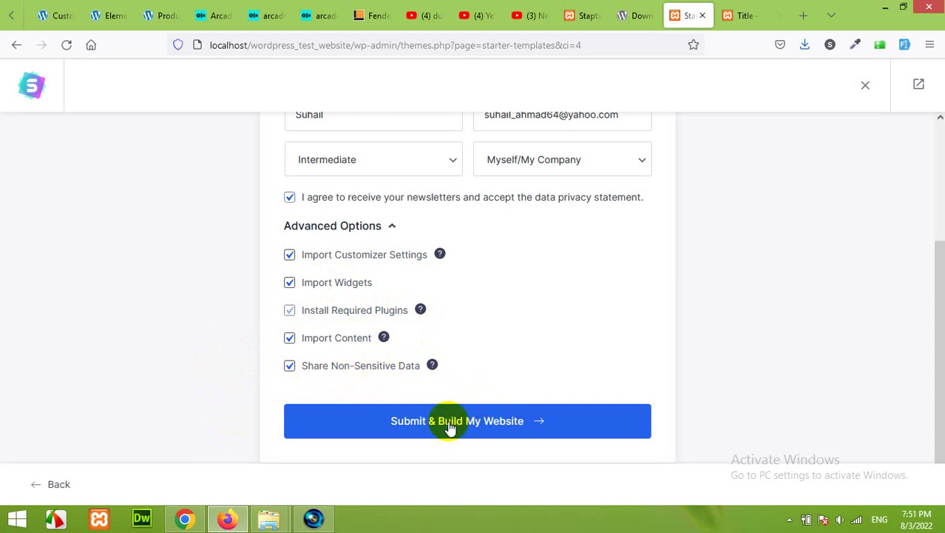
Submit the details, let the template import finish, then choose View Your Website
click(449, 428)
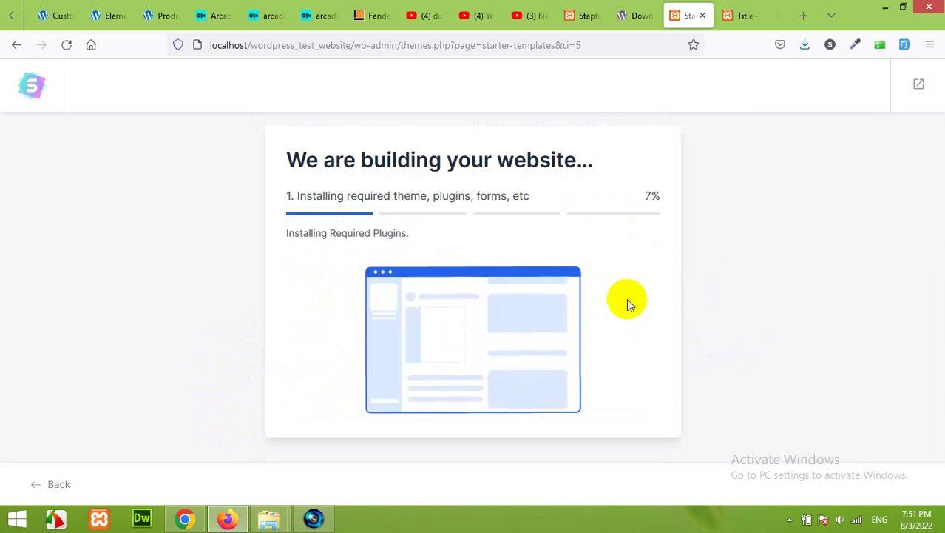
click(728, 14)
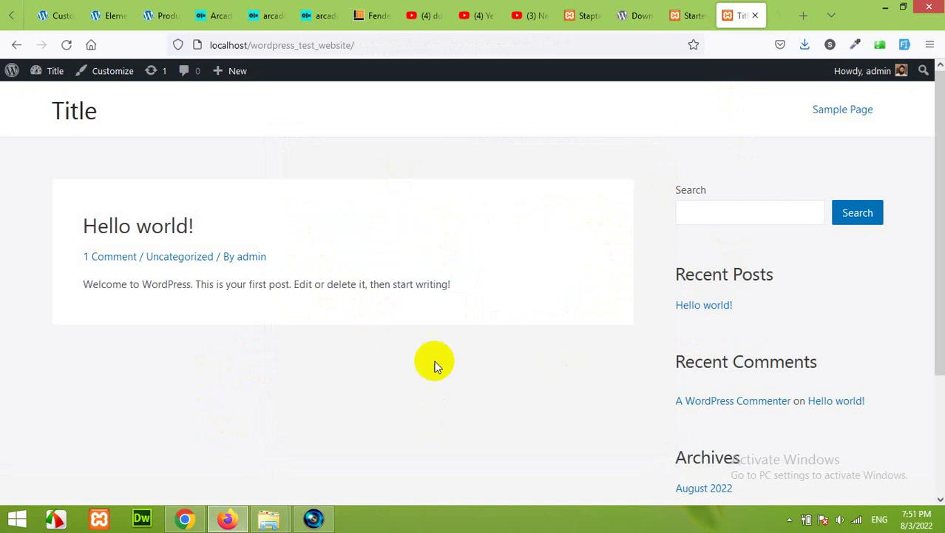
click(688, 14)
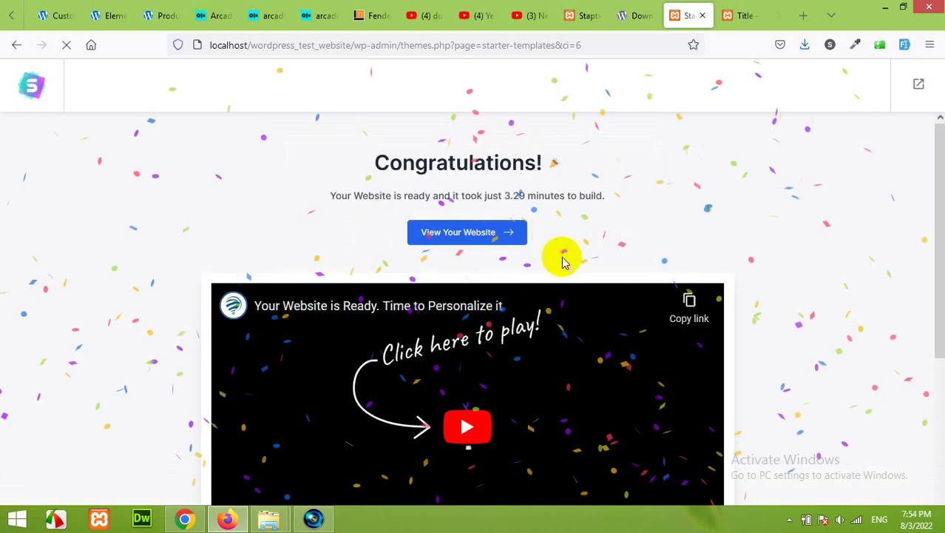
click(460, 235)
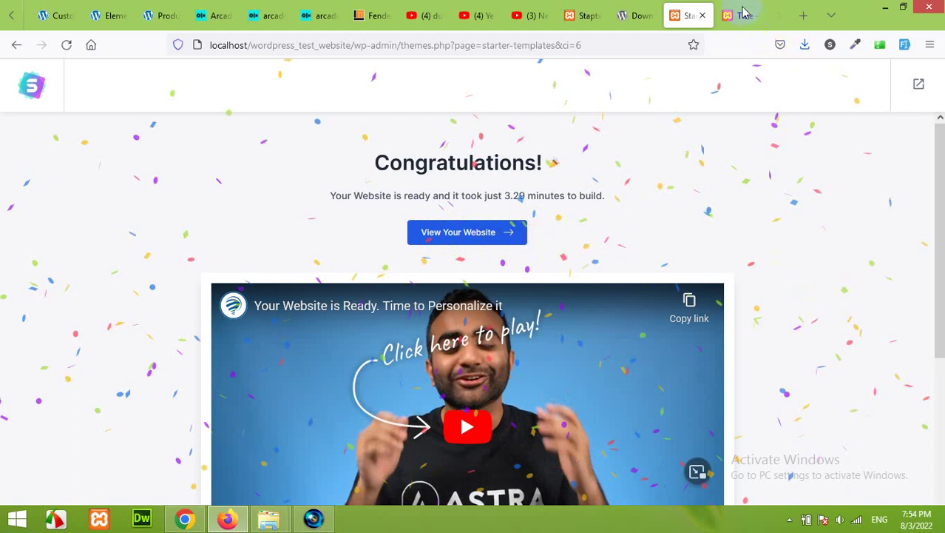
Reload the site tab and scroll through the new plant-store homepage
key(ctrl+Tab)
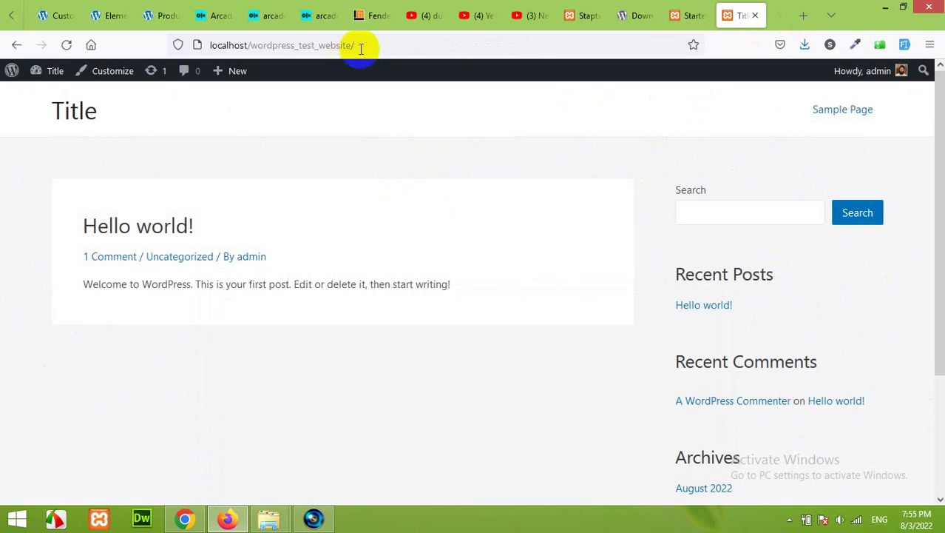
click(66, 46)
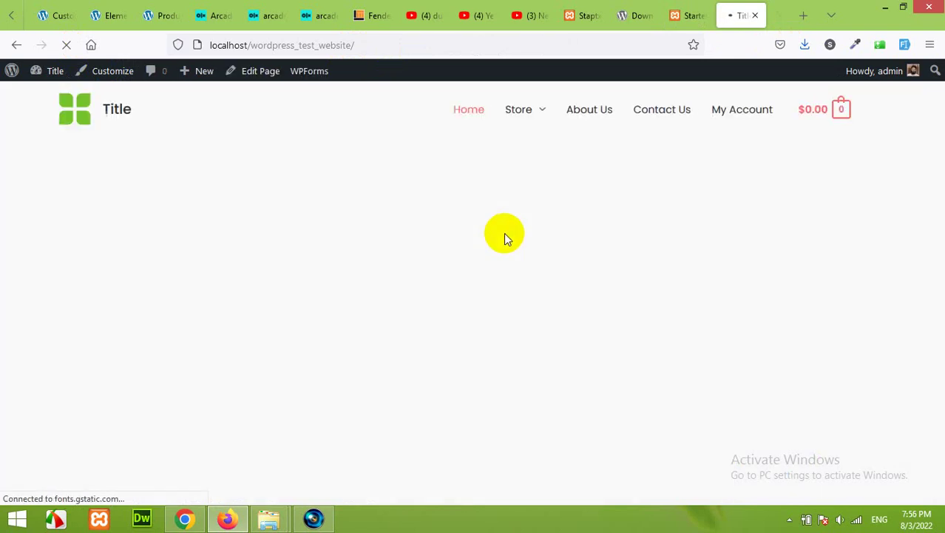
scroll(541, 242, down, 15)
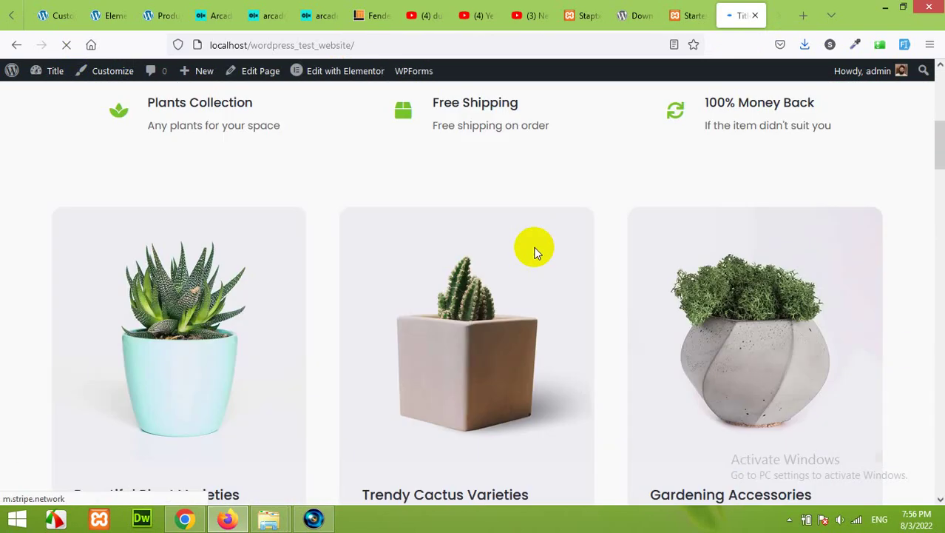
scroll(535, 256, down, 15)
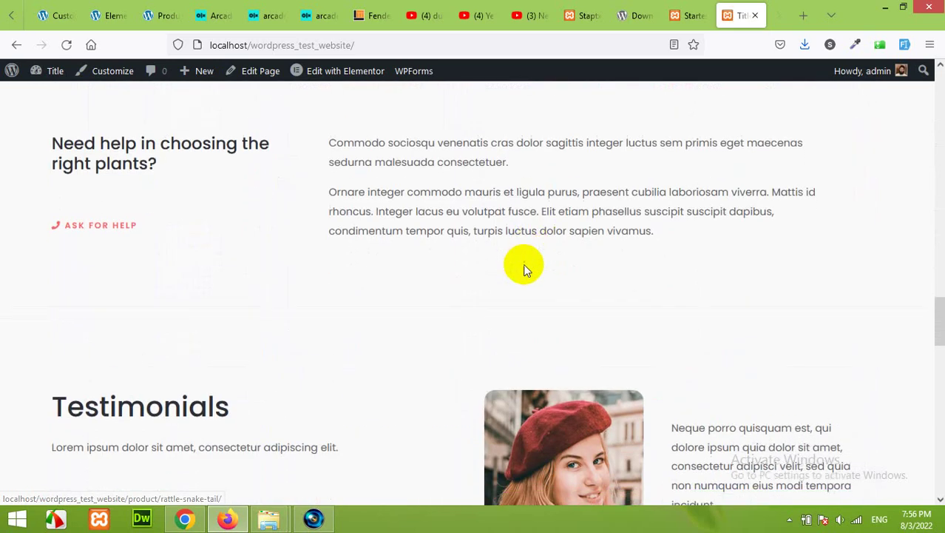
scroll(525, 270, up, 5)
scroll(525, 270, up, 20)
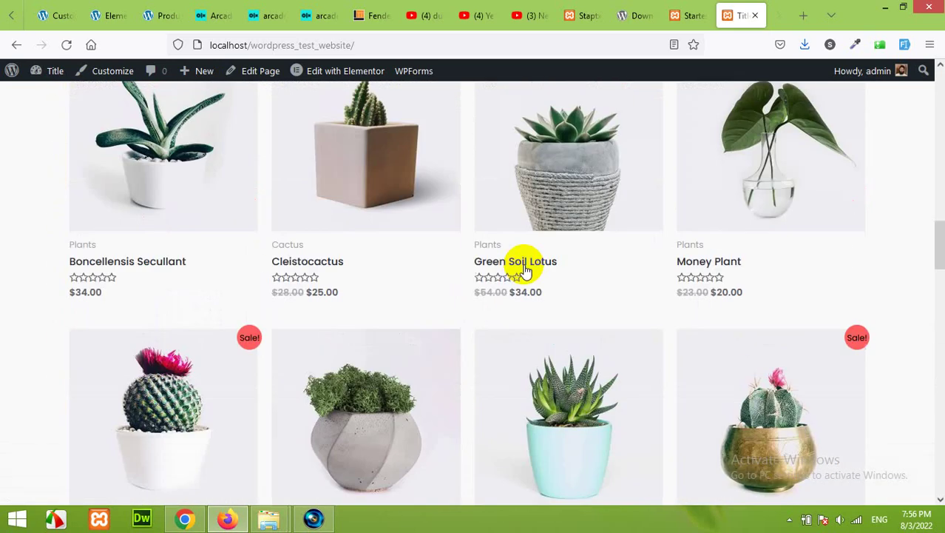
scroll(523, 263, up, 2)
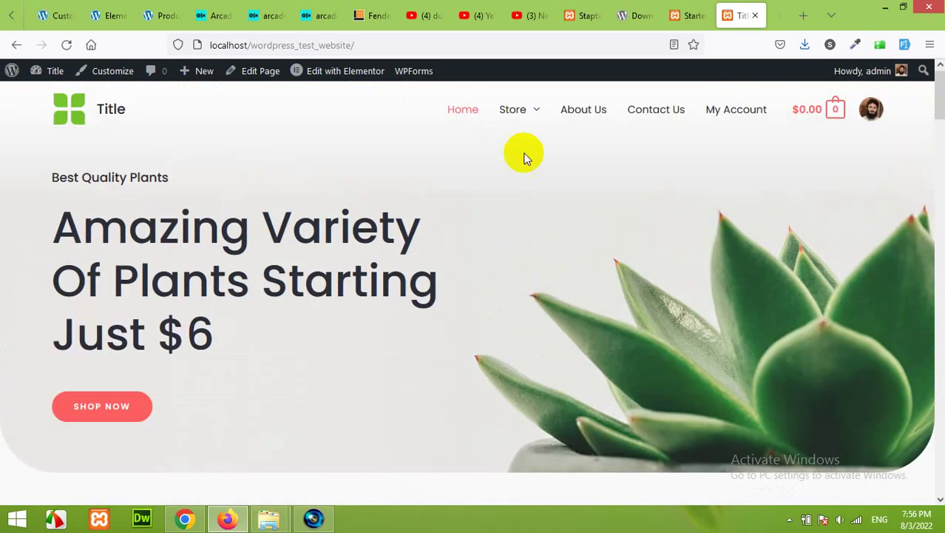
mouse_move(519, 117)
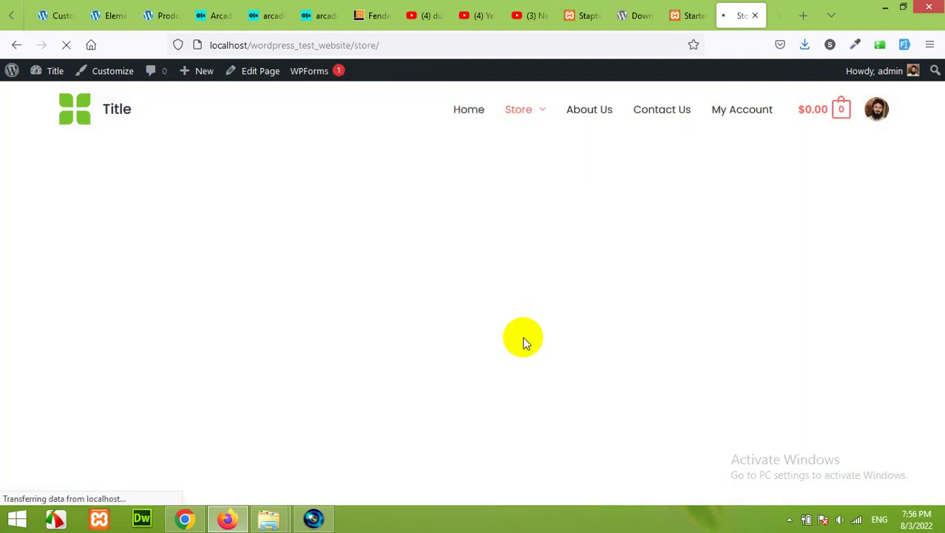
Scroll through the Store page and open the Old Lady Cactus product page
scroll(523, 343, down, 5)
scroll(522, 343, down, 10)
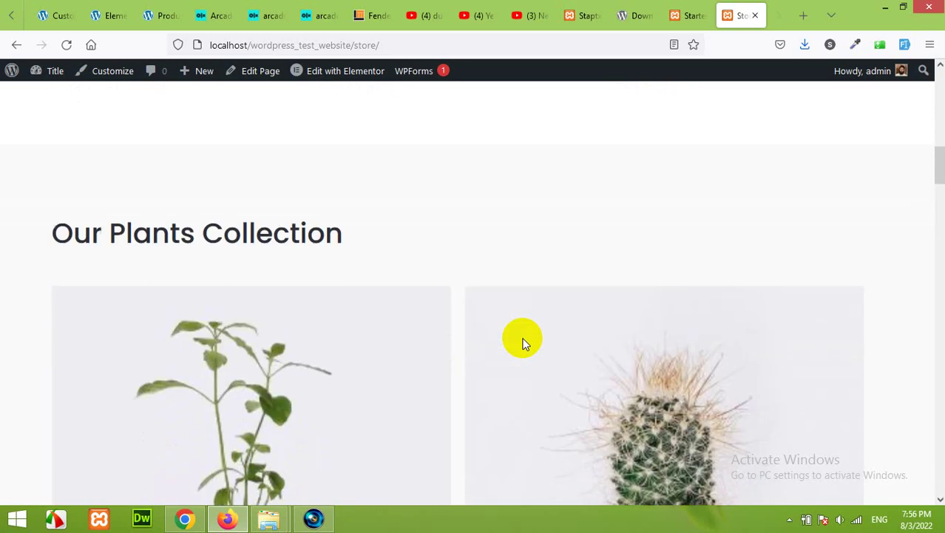
scroll(523, 342, down, 12)
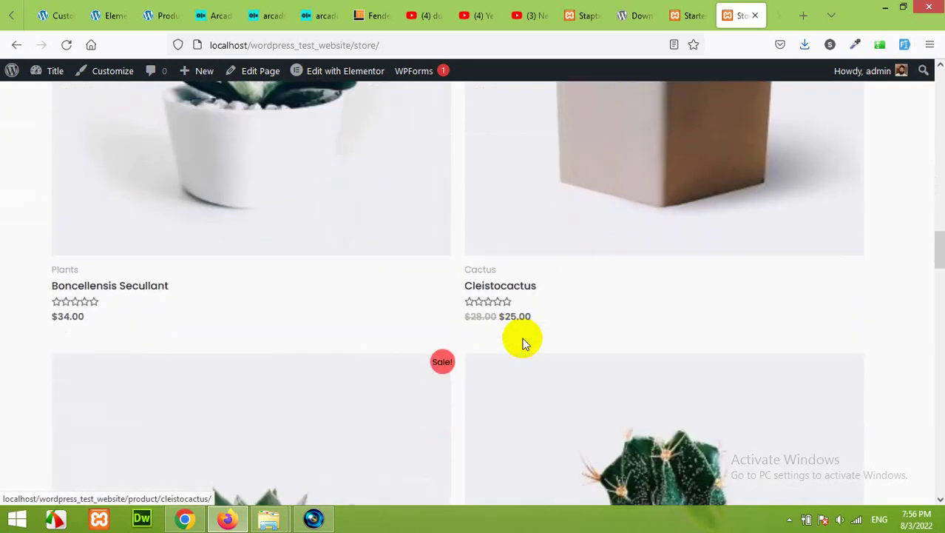
scroll(523, 342, up, 20)
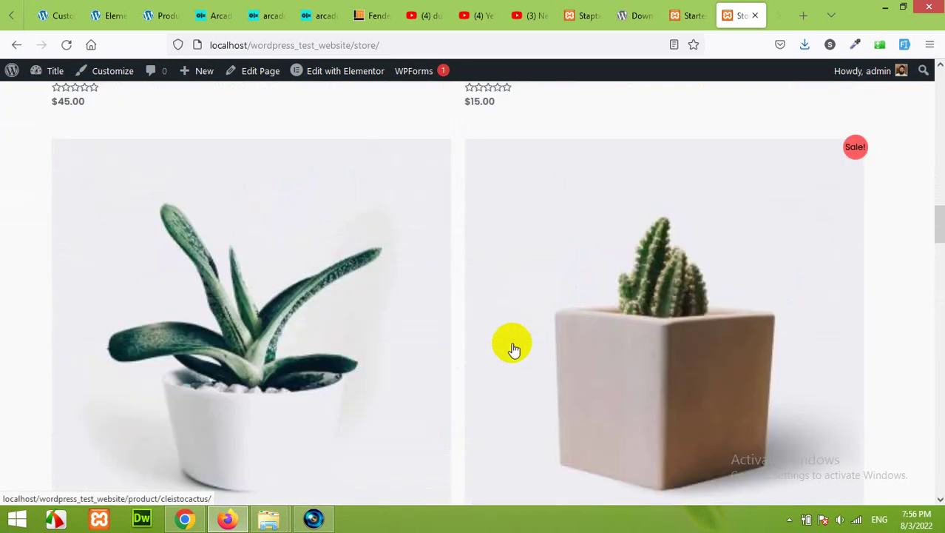
scroll(514, 349, down, 5)
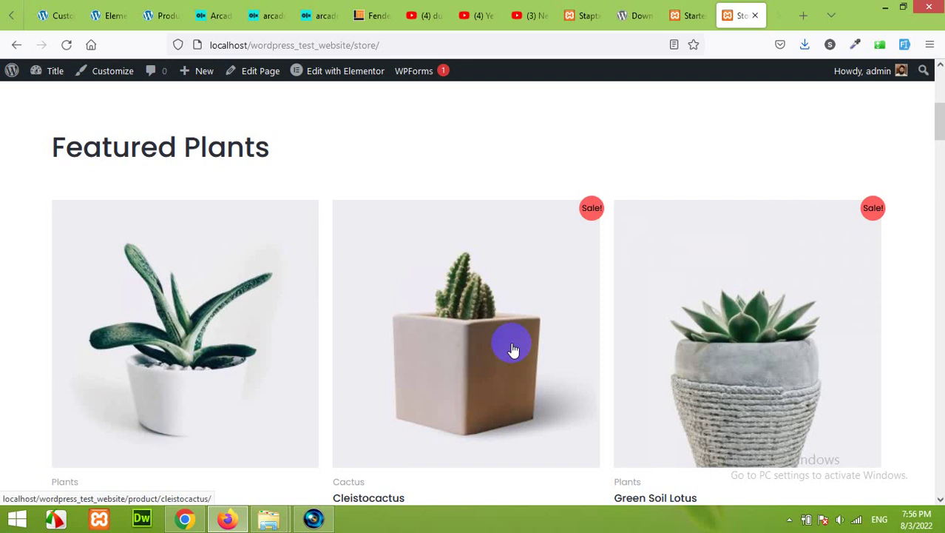
scroll(433, 344, down, 8)
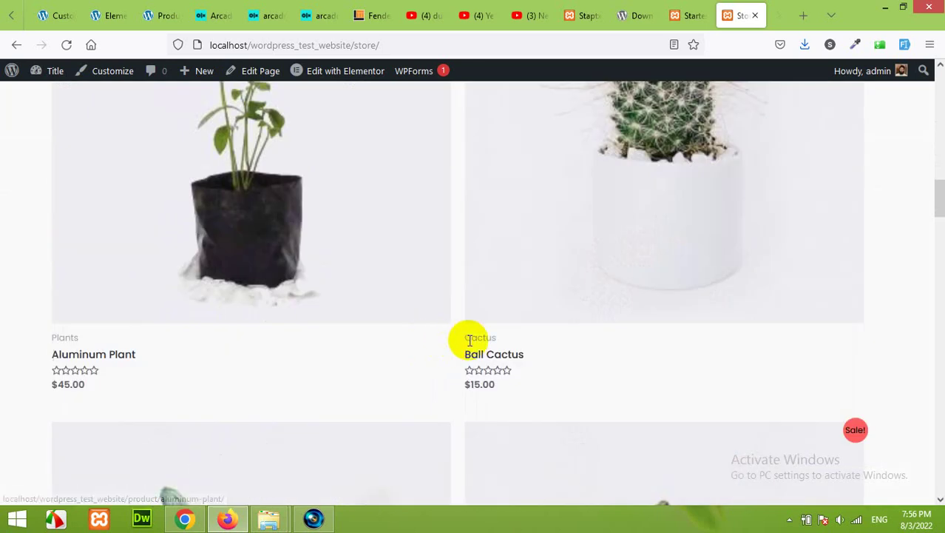
scroll(469, 340, down, 15)
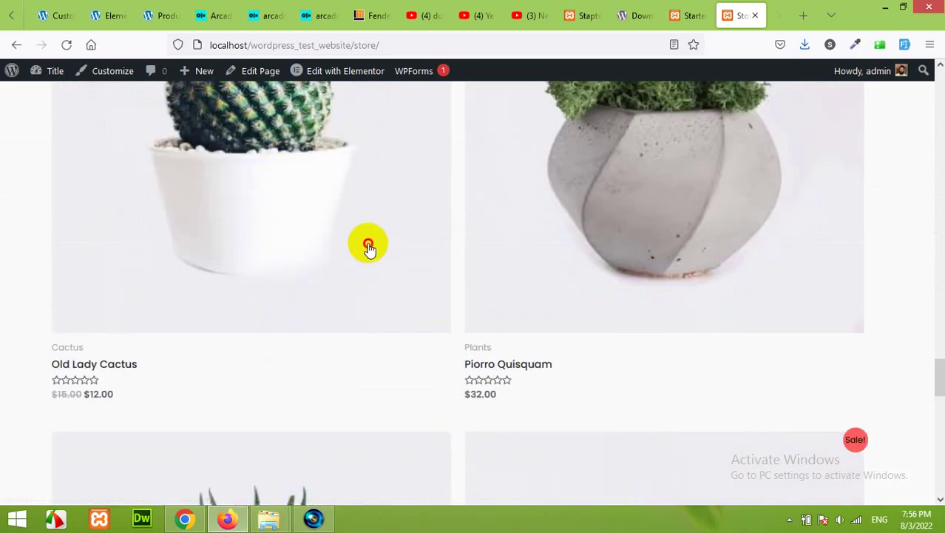
click(370, 250)
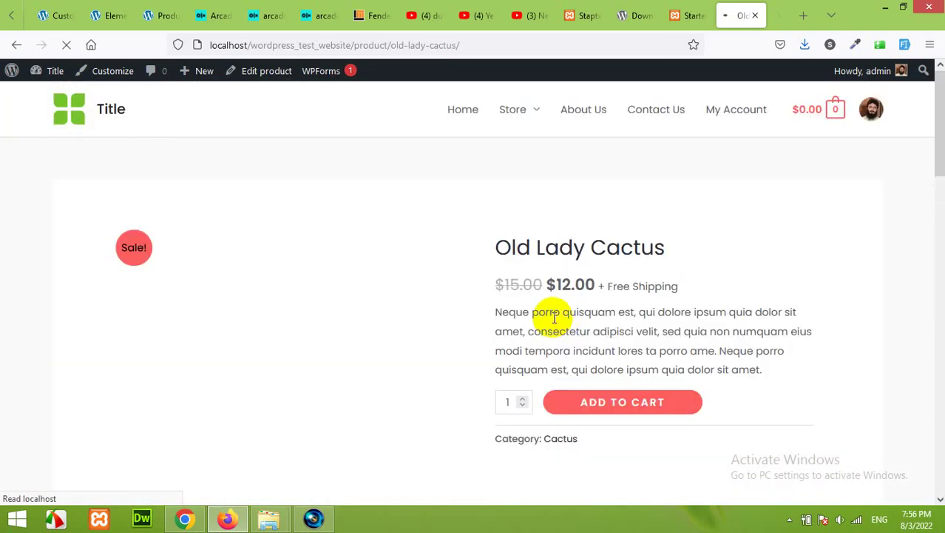
Look over the Old Lady Cactus Reviews (0) tab, then return to its Description
scroll(453, 247, down, 2)
scroll(453, 246, up, 1)
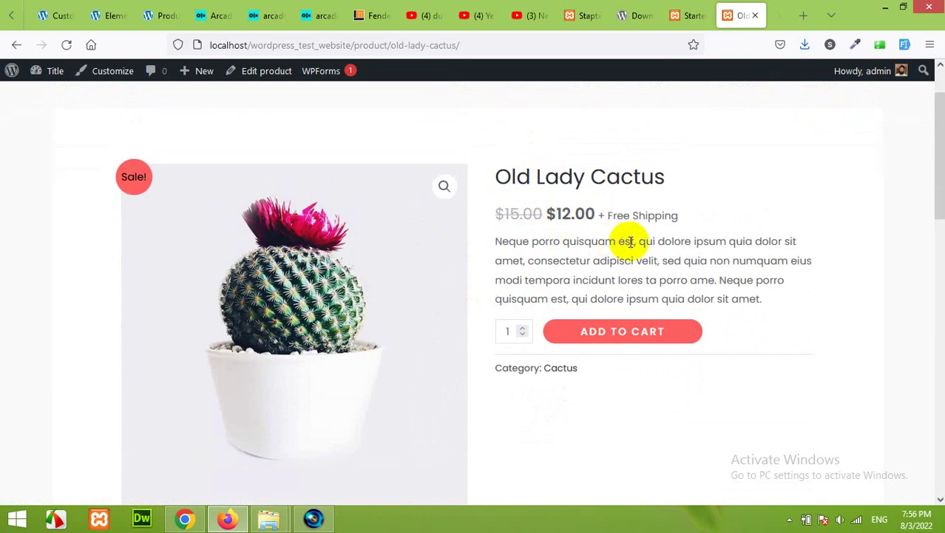
scroll(547, 295, down, 5)
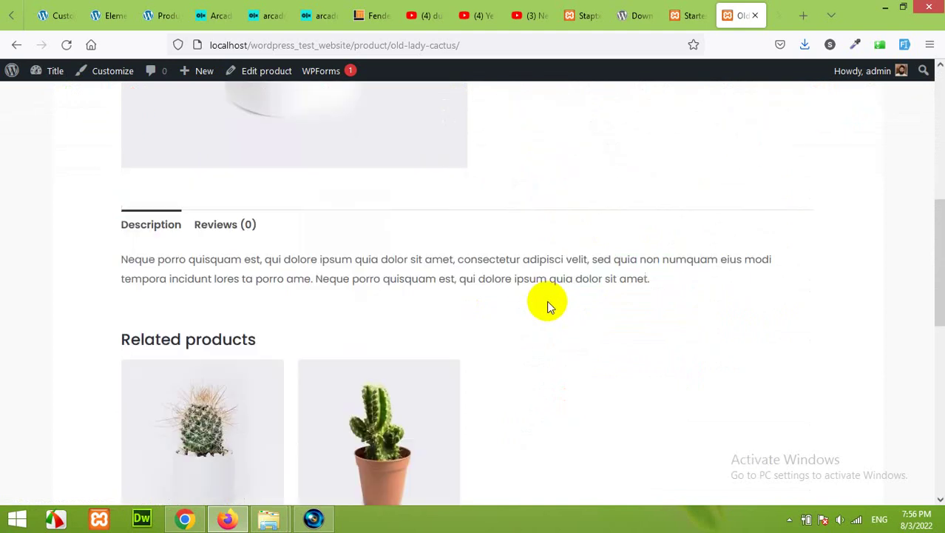
scroll(230, 255, down, 1)
click(223, 142)
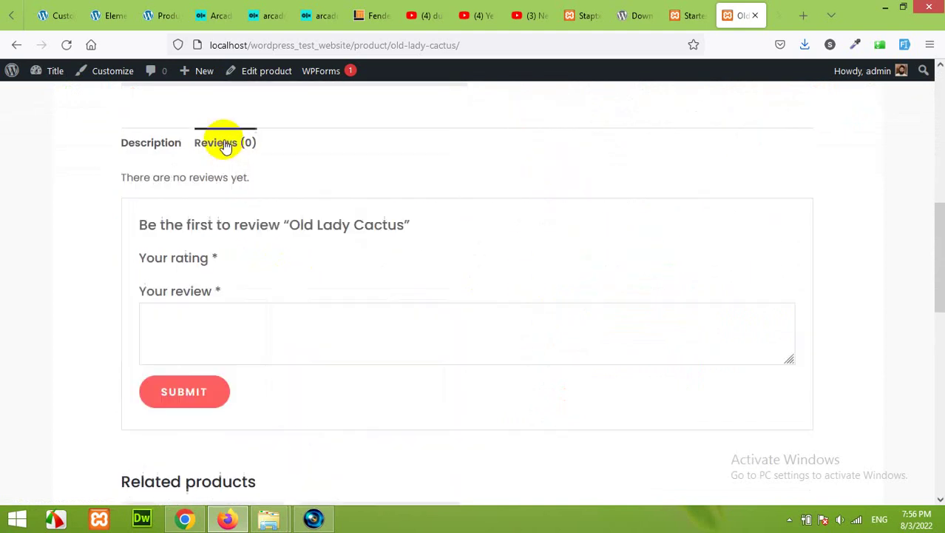
click(177, 144)
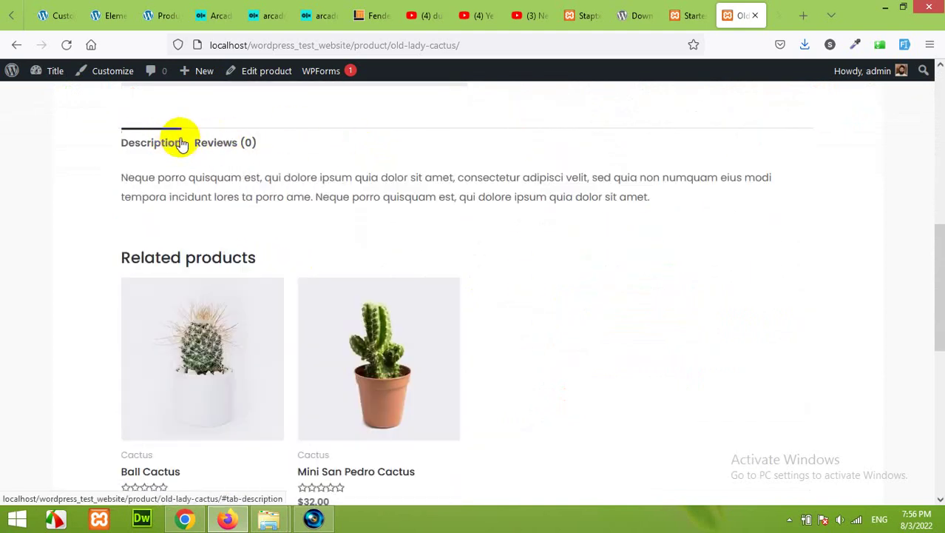
scroll(370, 239, down, 3)
scroll(472, 285, down, 4)
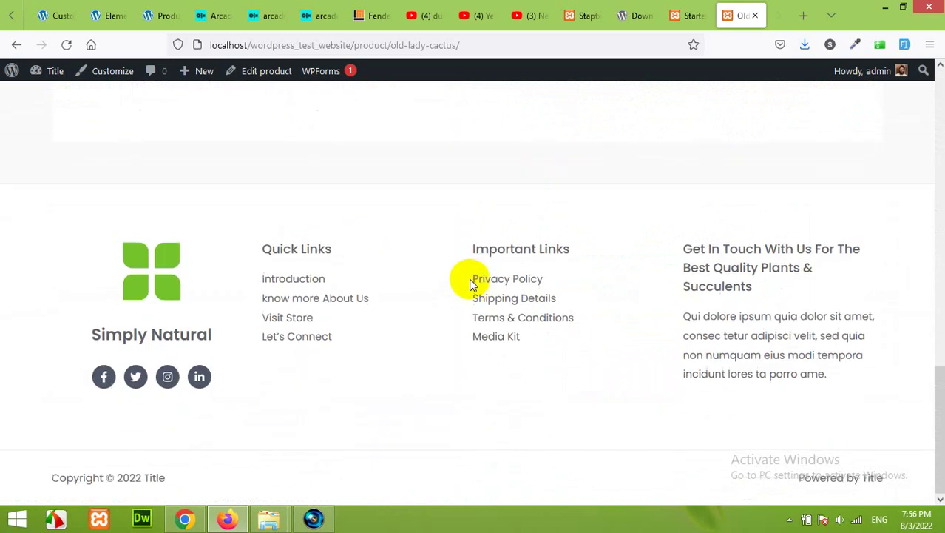
scroll(468, 289, up, 3)
scroll(366, 243, down, 3)
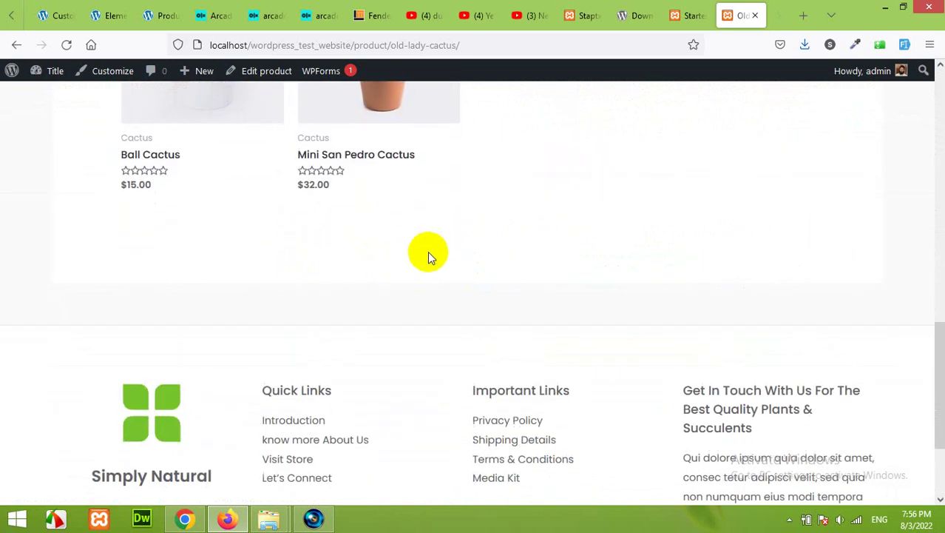
scroll(681, 349, up, 15)
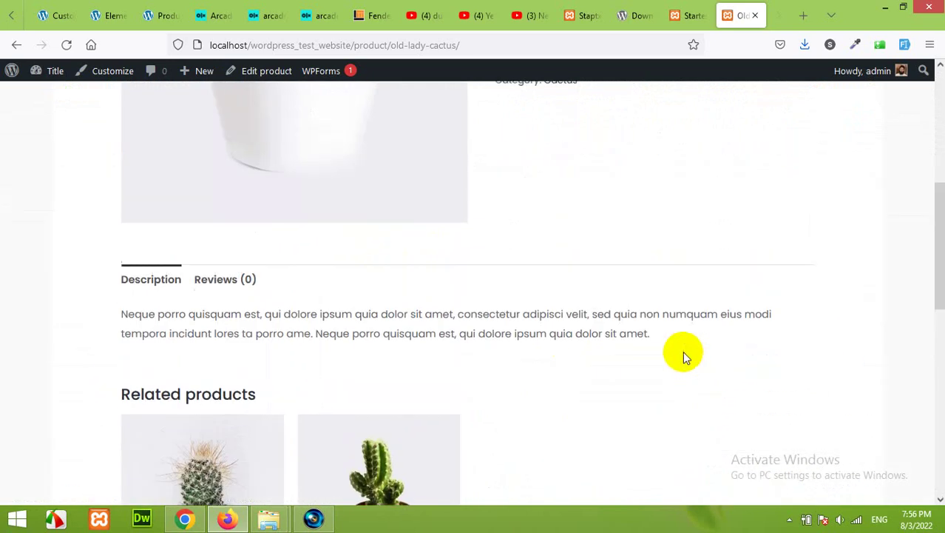
Go back to the homepage and open Edit with Elementor in a new tab
click(110, 109)
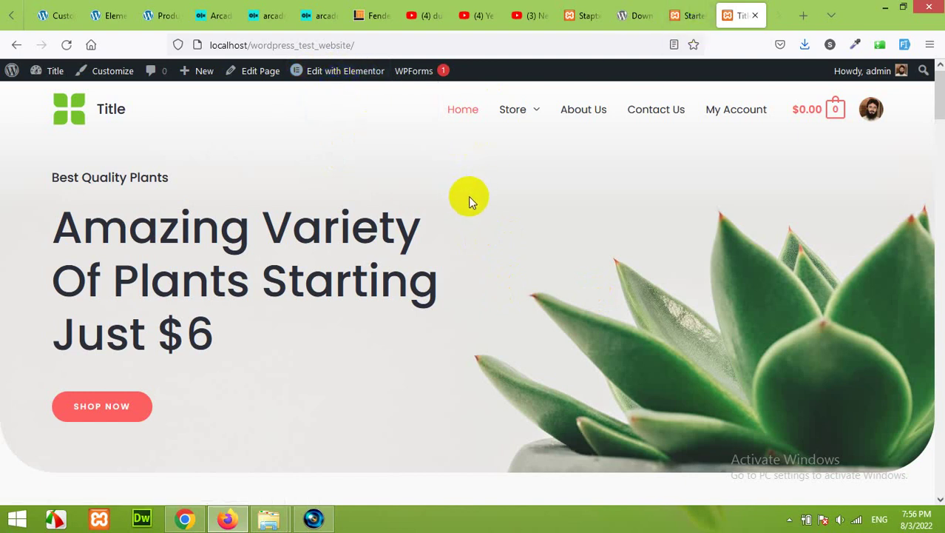
click(349, 79)
right_click(345, 80)
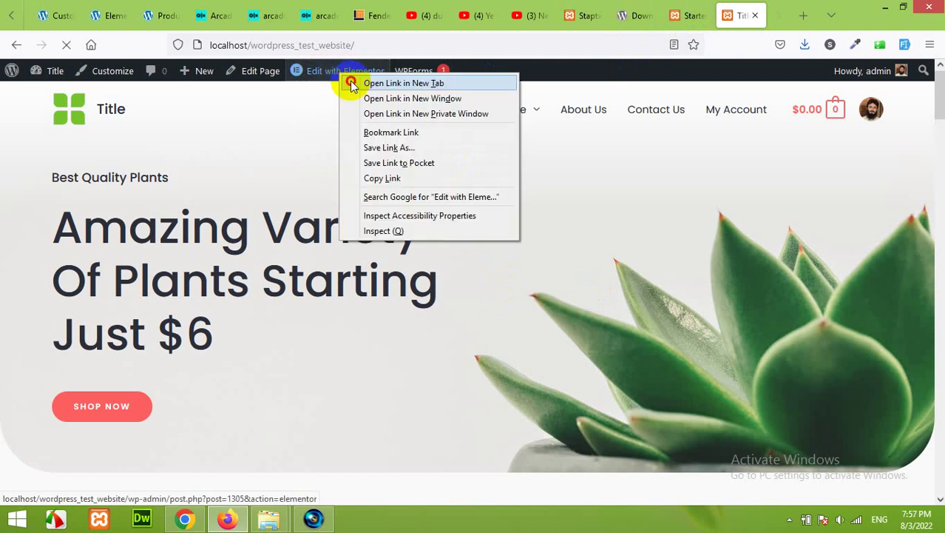
click(370, 83)
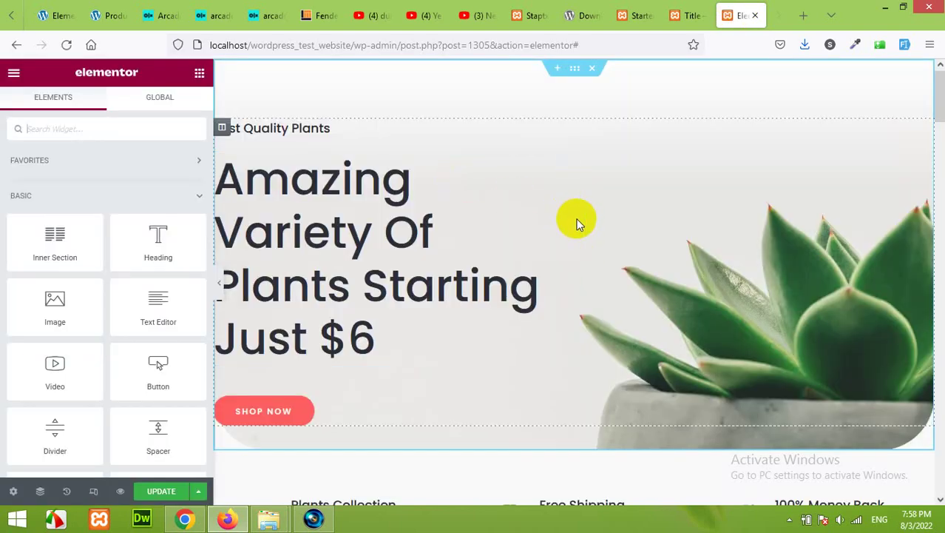
scroll(622, 264, down, 8)
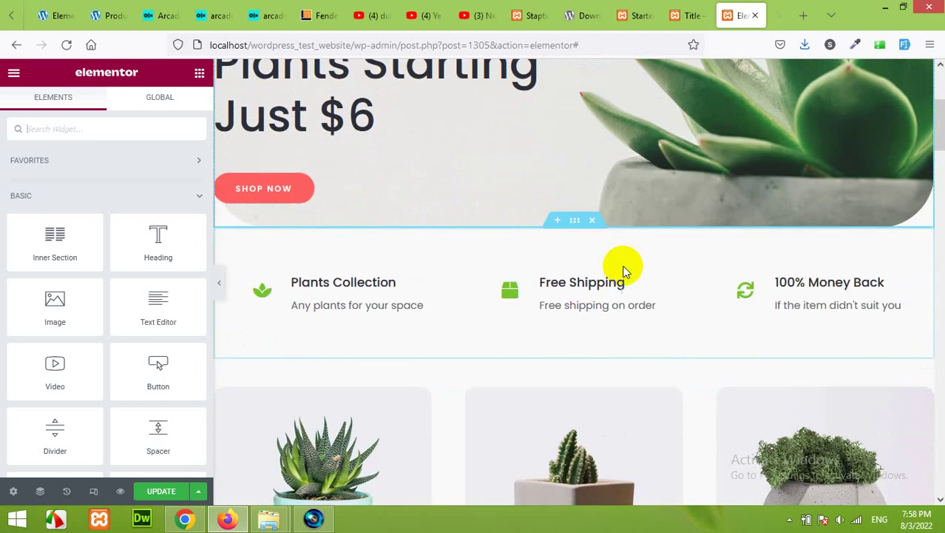
scroll(622, 265, up, 6)
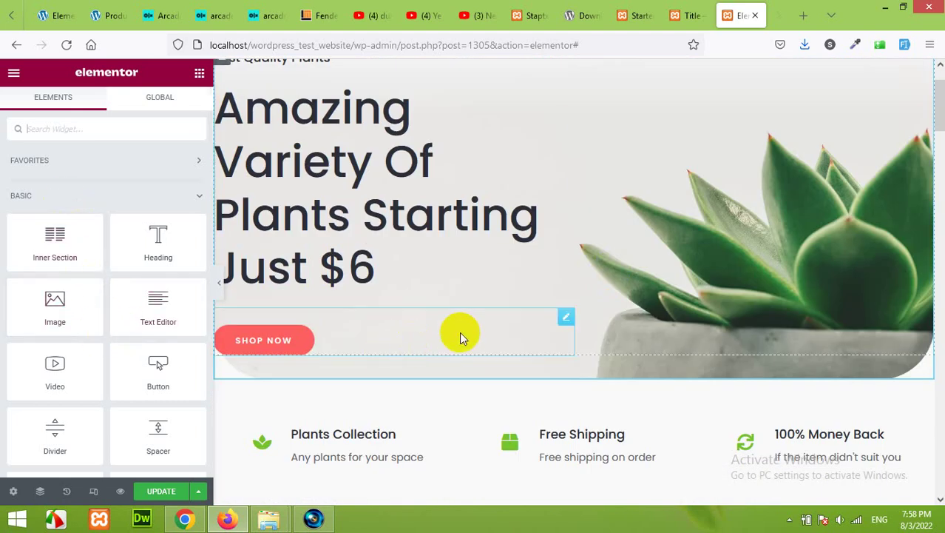
scroll(519, 327, down, 3)
scroll(518, 330, up, 4)
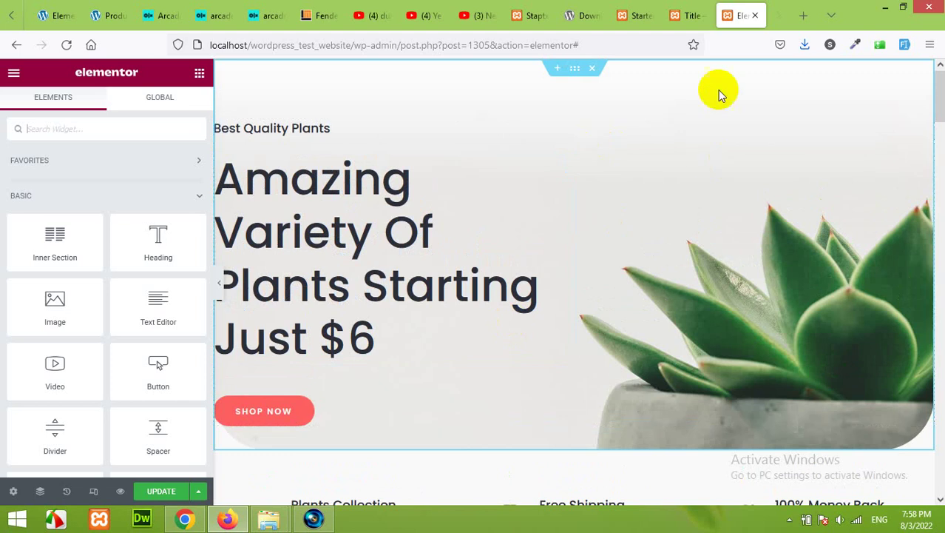
click(687, 16)
scroll(610, 268, down, 4)
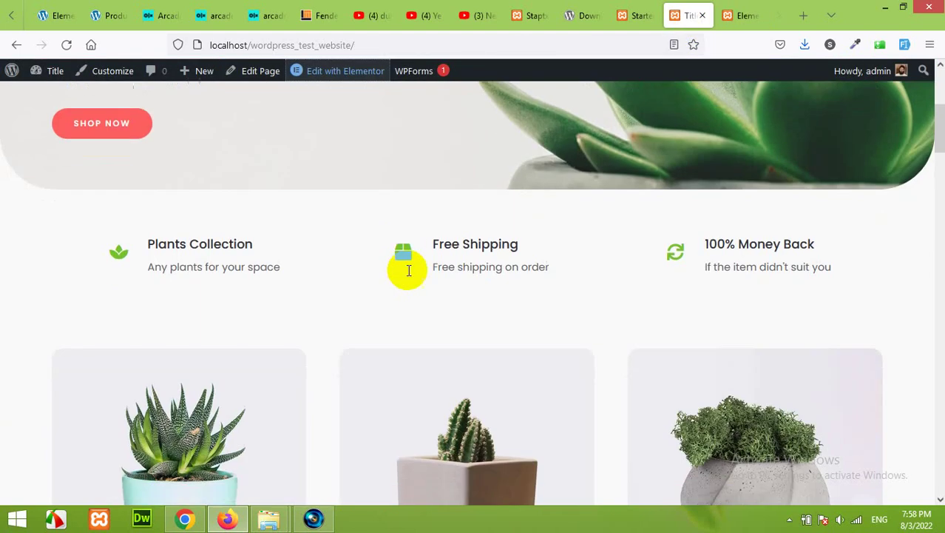
scroll(756, 254, up, 3)
scroll(458, 252, up, 1)
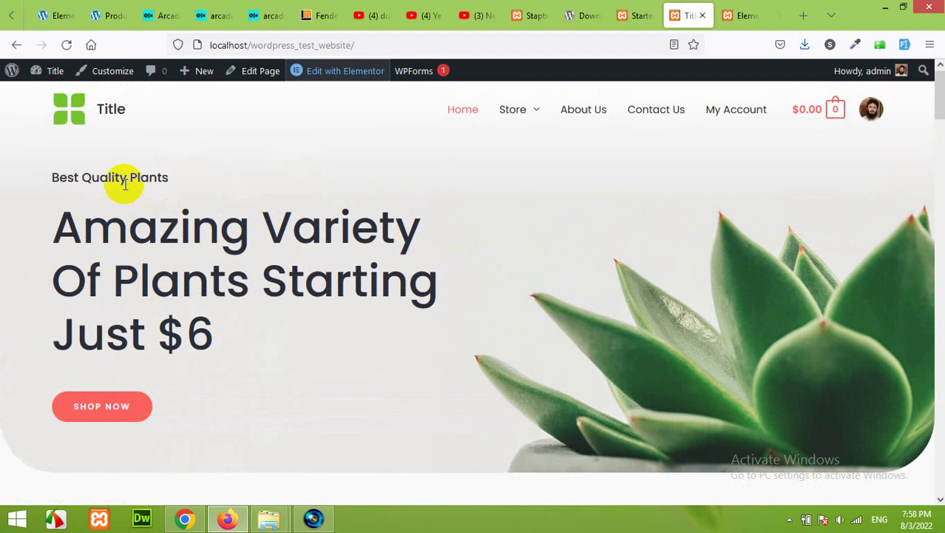
click(740, 15)
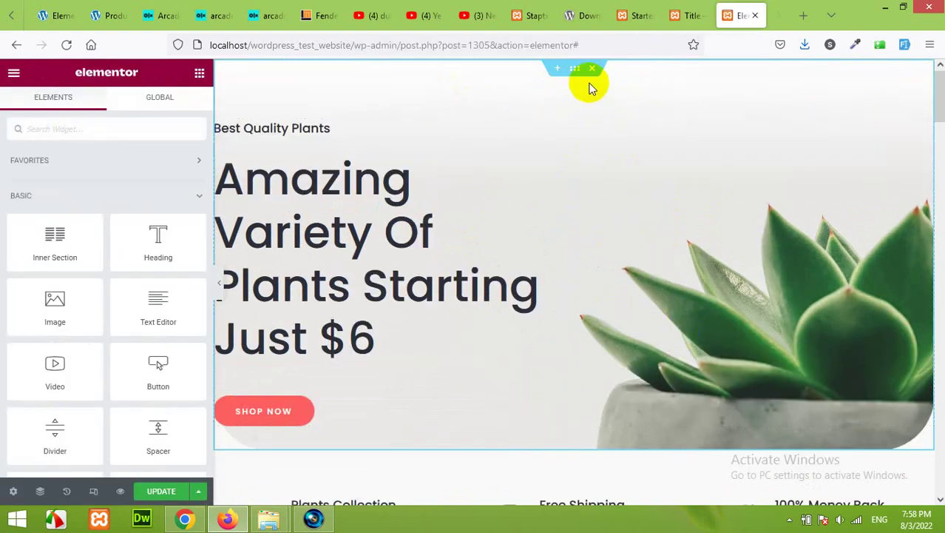
click(575, 72)
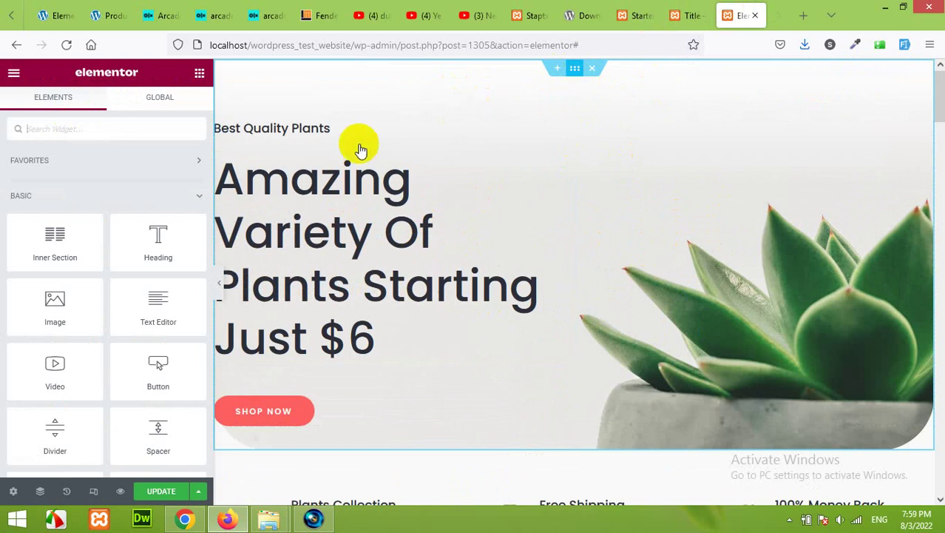
Select the hero section and view its Style tab background: succulent image, Center Center, No-repeat, Cover
click(34, 107)
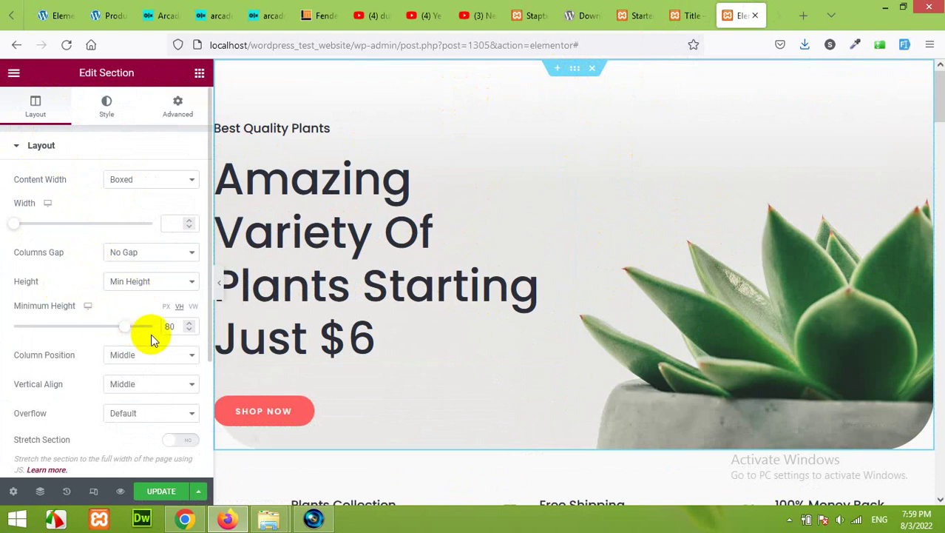
click(108, 106)
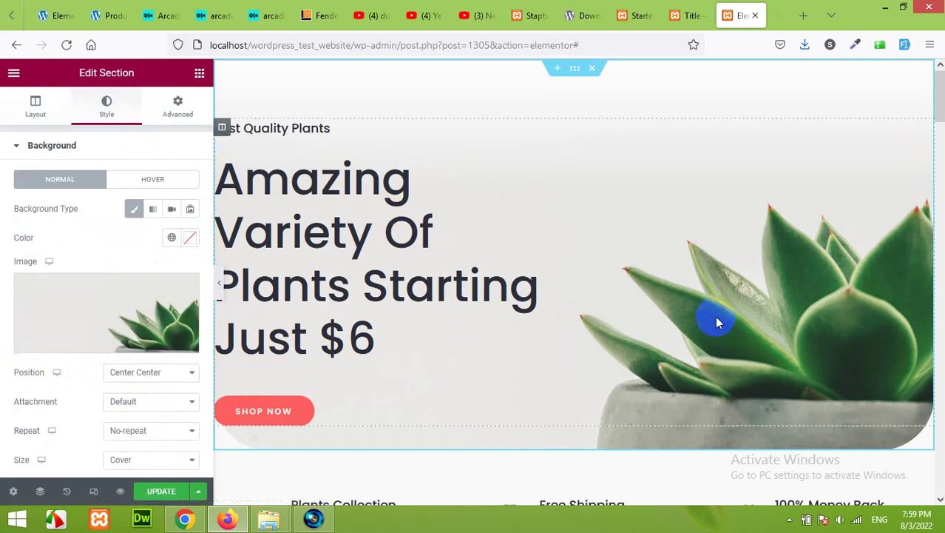
click(129, 319)
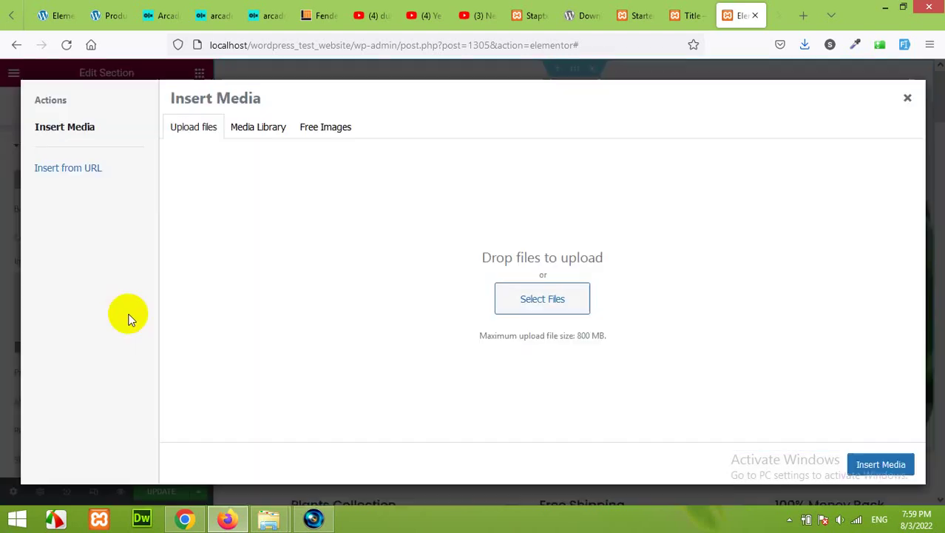
click(538, 303)
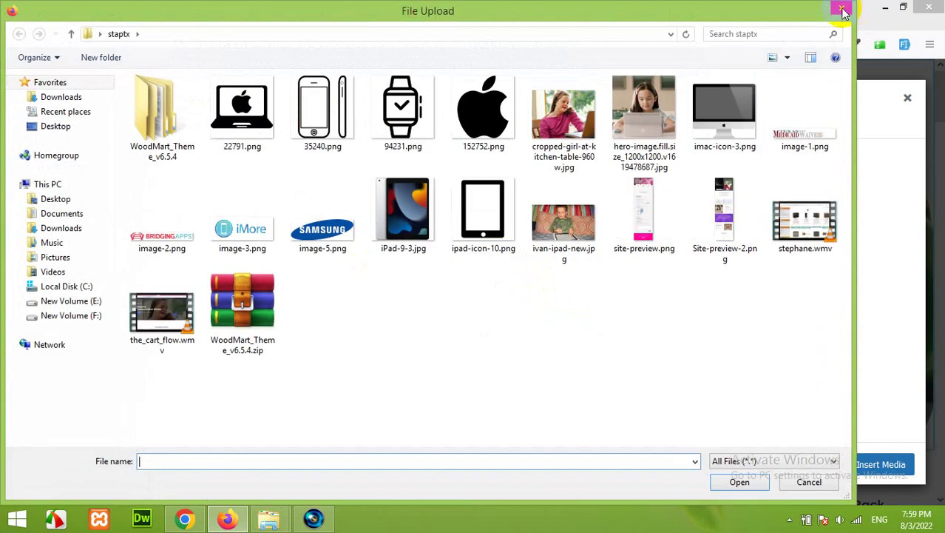
click(843, 11)
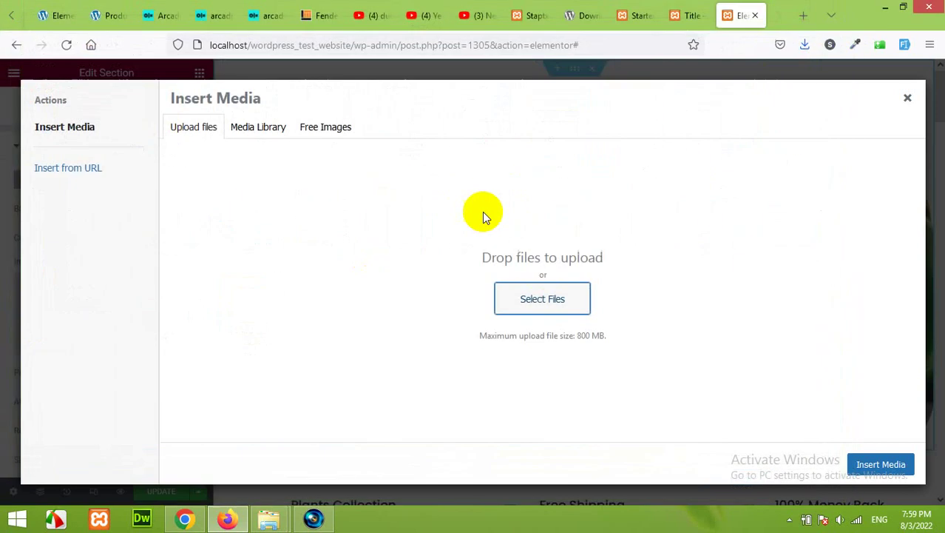
click(258, 127)
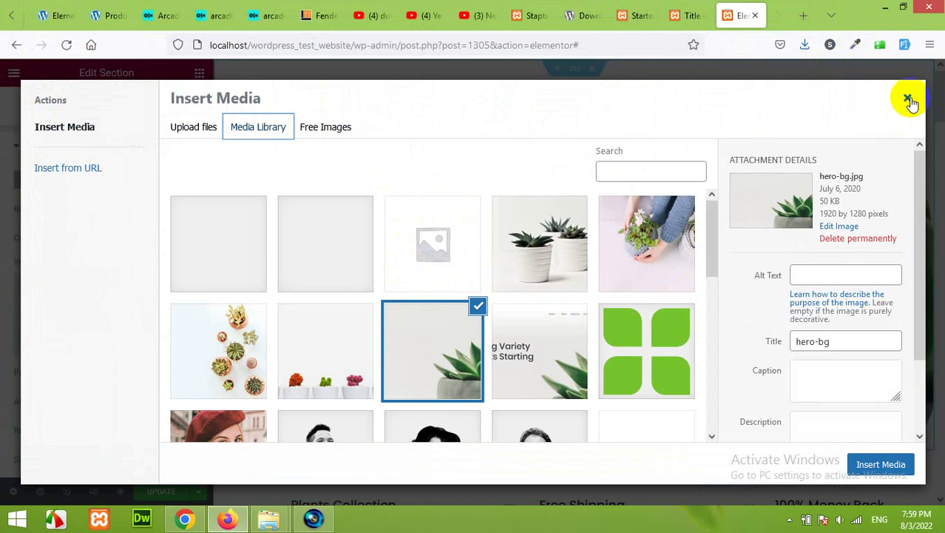
click(910, 101)
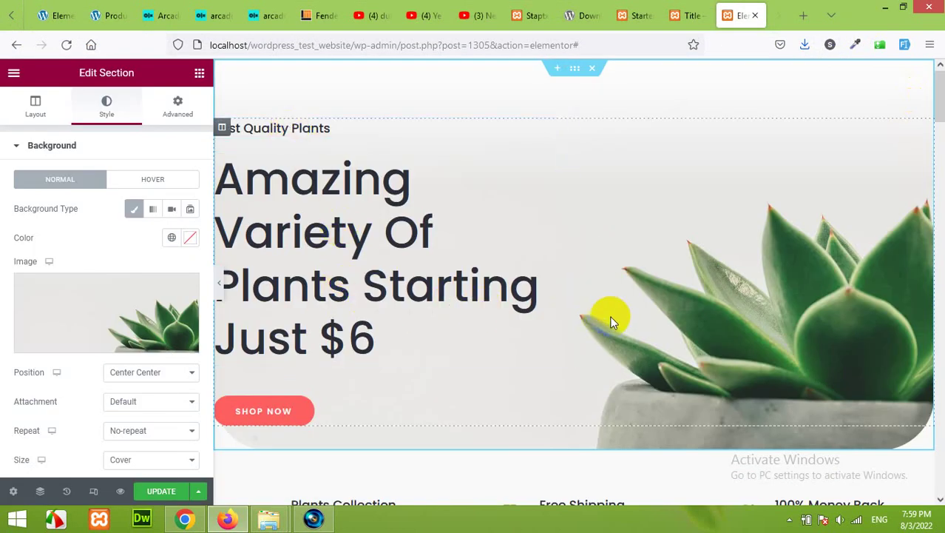
Select the Best Quality Plants heading and keep its HTML tag at H5
click(308, 128)
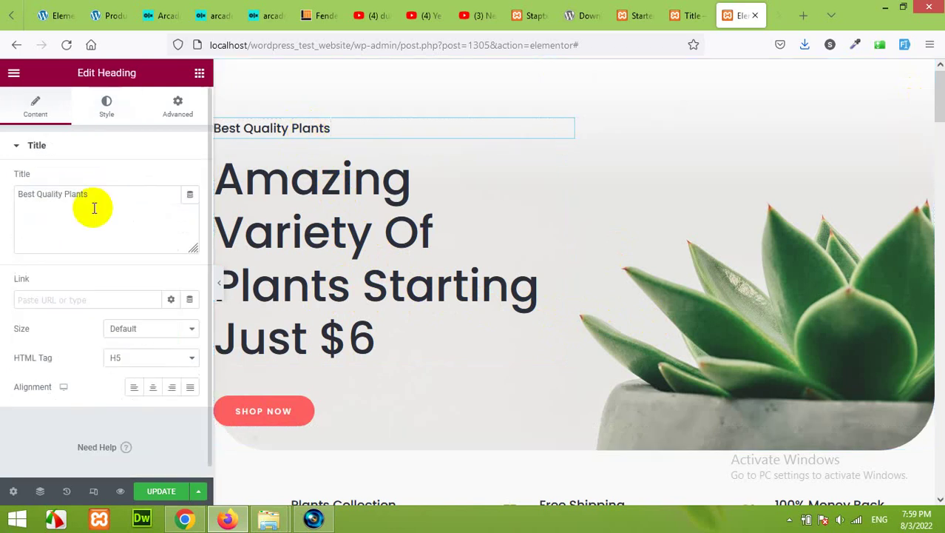
drag(92, 196, 25, 193)
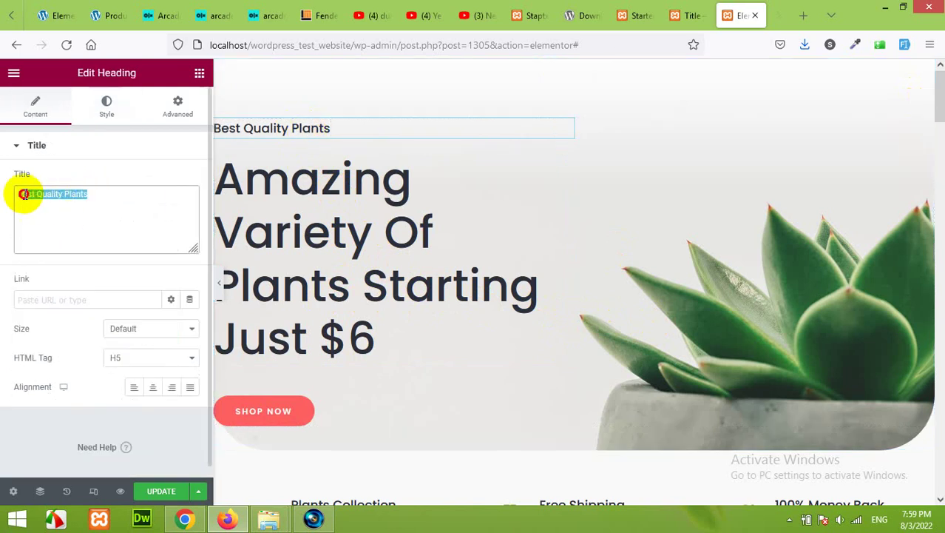
click(135, 358)
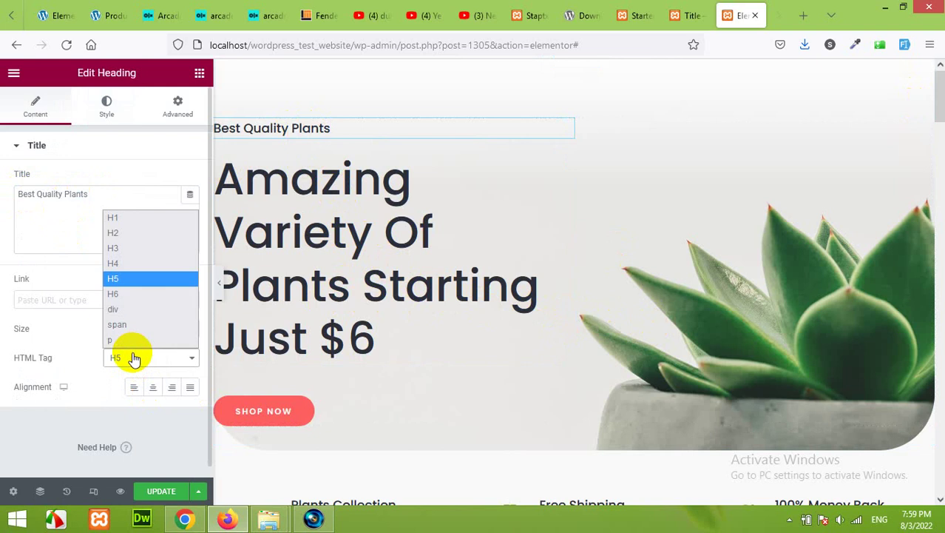
click(134, 358)
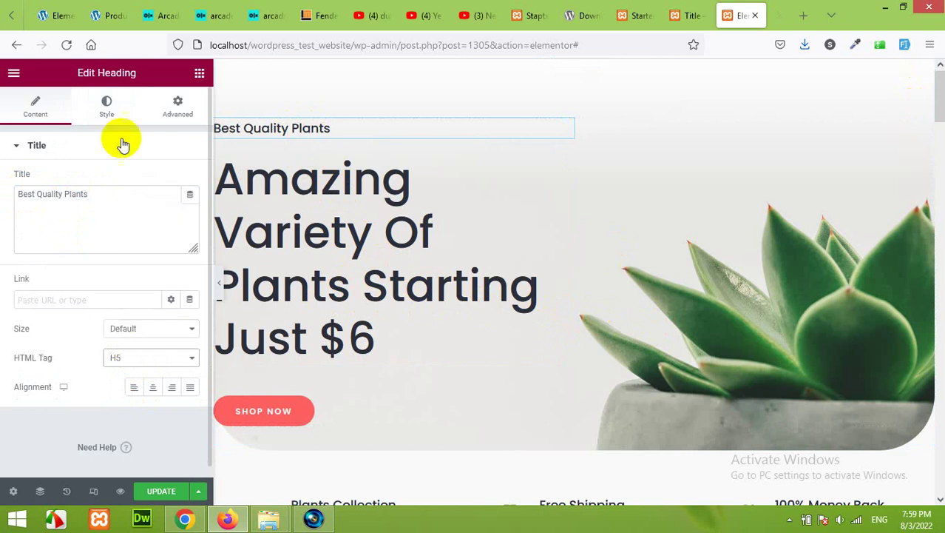
Try a red text colour on the heading, then clear it back to default
click(112, 111)
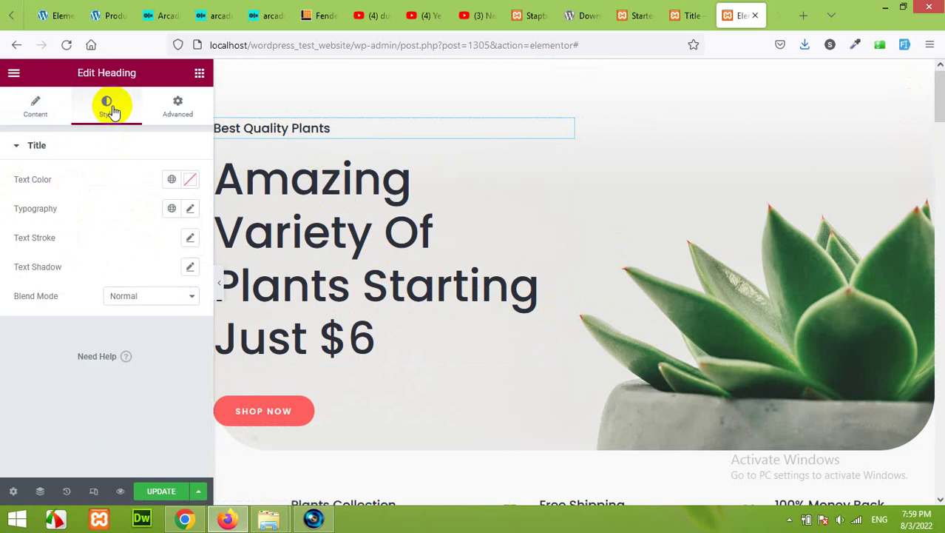
click(188, 181)
mouse_move(151, 256)
mouse_down()
mouse_move(190, 264)
mouse_move(154, 256)
mouse_move(172, 245)
mouse_move(151, 236)
mouse_move(185, 244)
mouse_up()
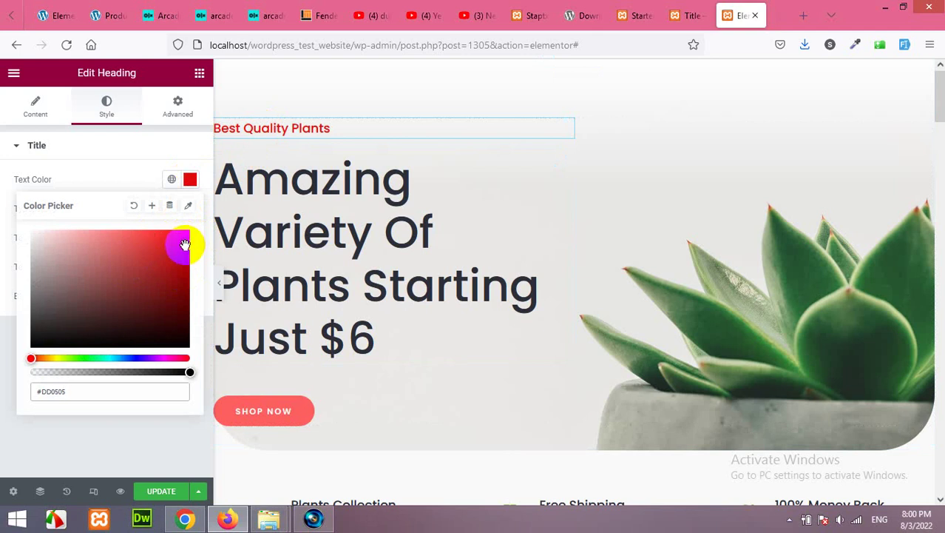
click(133, 205)
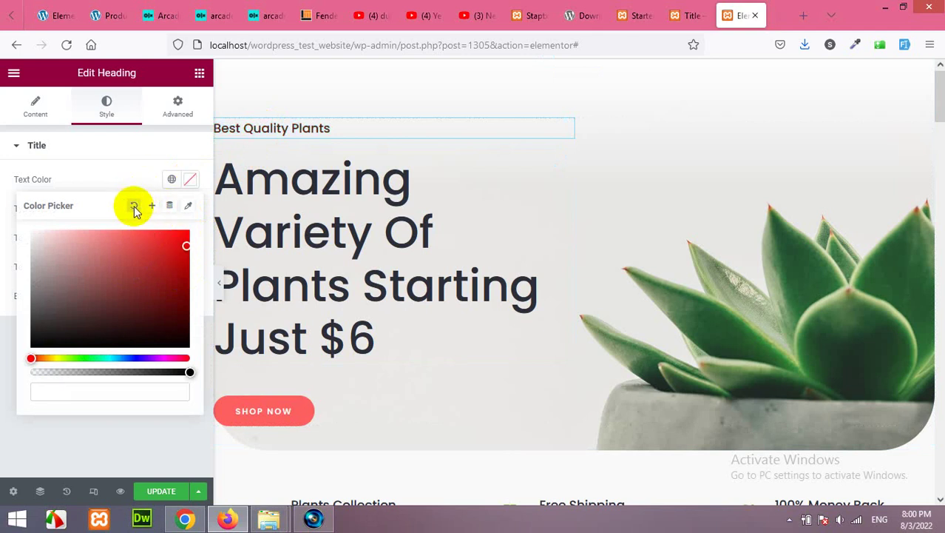
click(136, 167)
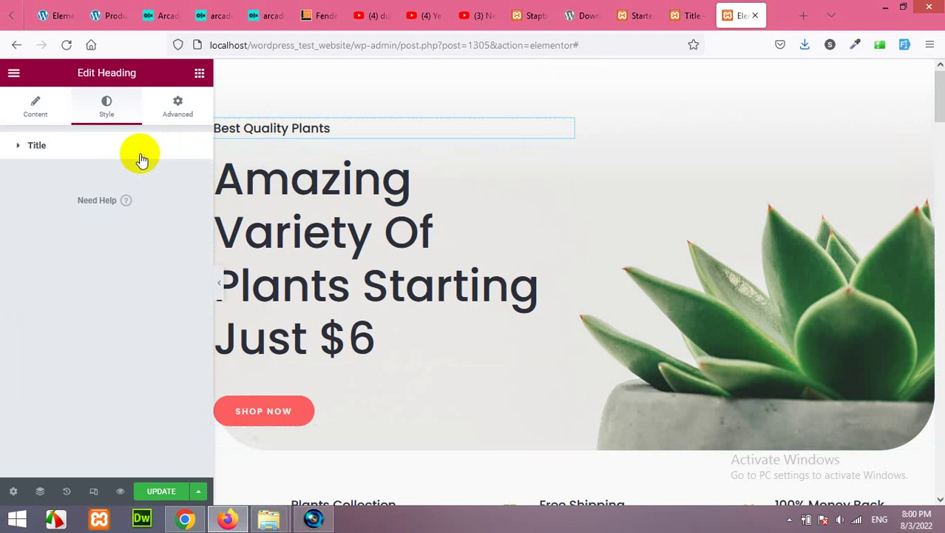
Give the heading Verdana font at 38 px size with weight 800
click(189, 208)
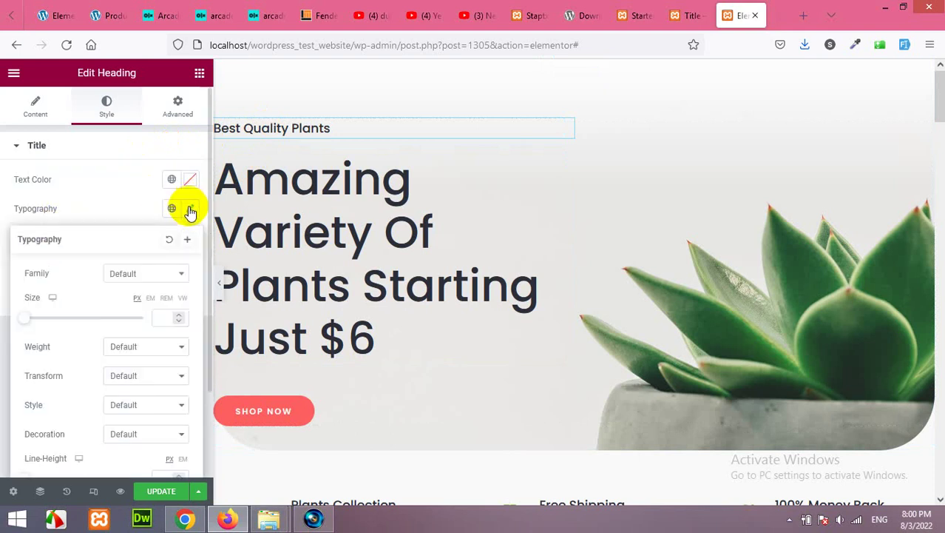
click(156, 274)
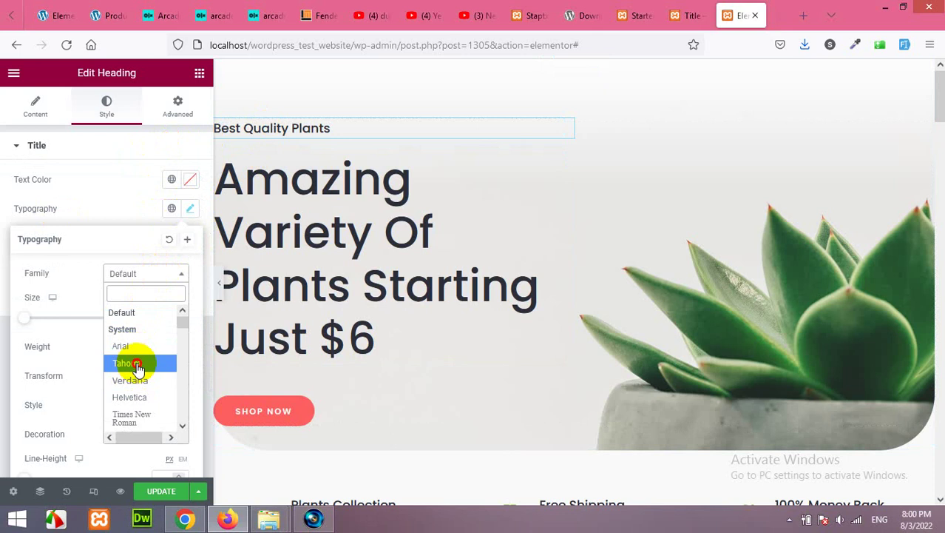
click(137, 367)
click(144, 280)
click(140, 383)
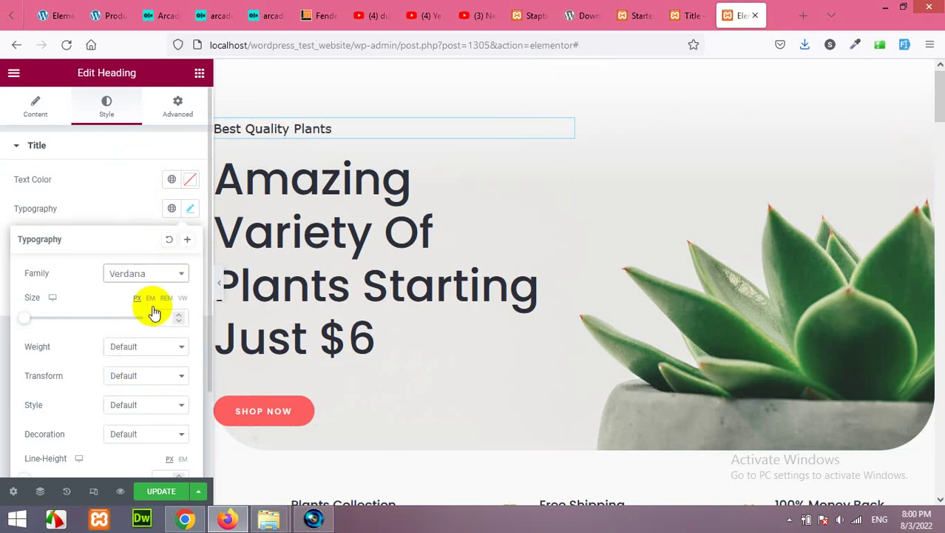
mouse_move(33, 326)
mouse_down()
mouse_move(61, 319)
mouse_move(37, 324)
mouse_move(57, 321)
mouse_move(47, 320)
mouse_up()
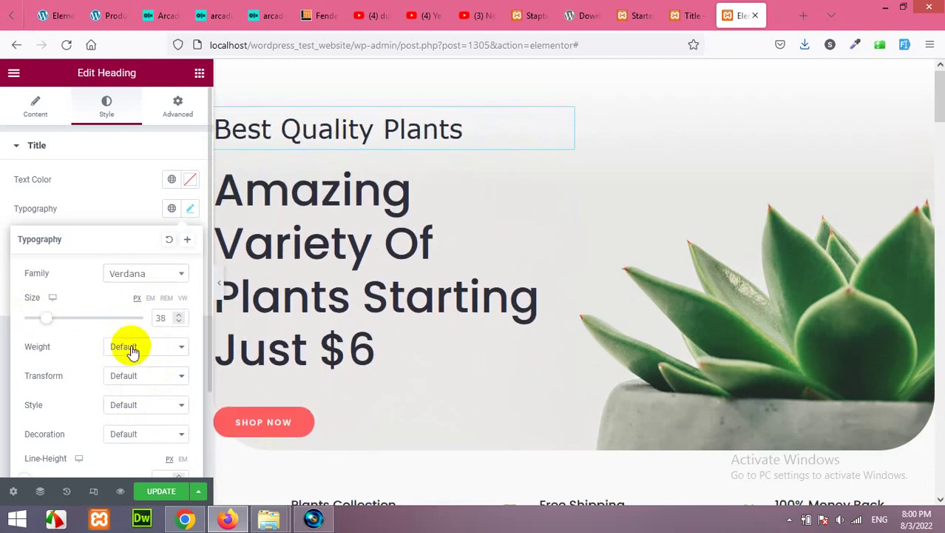
click(133, 346)
click(135, 267)
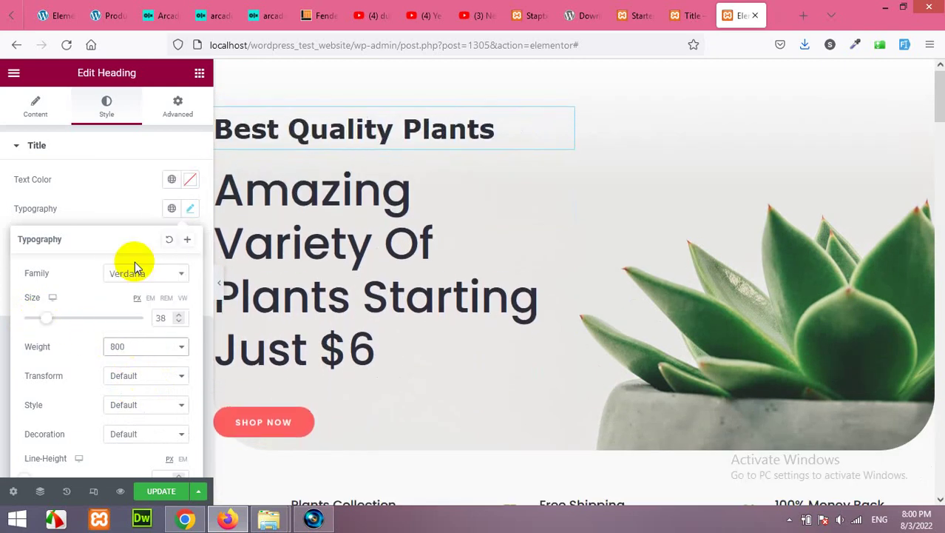
Capitalize the heading with default style, then reset its typography to default
click(143, 375)
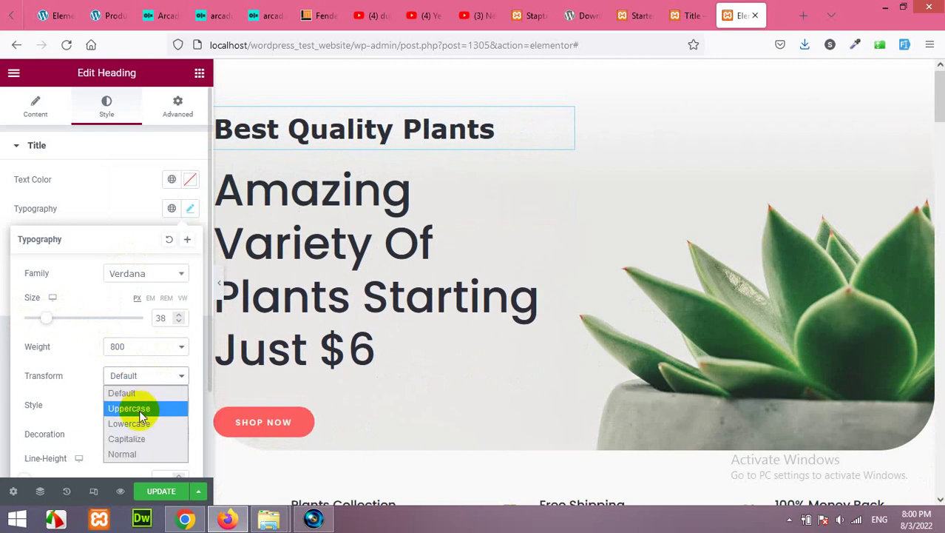
click(143, 439)
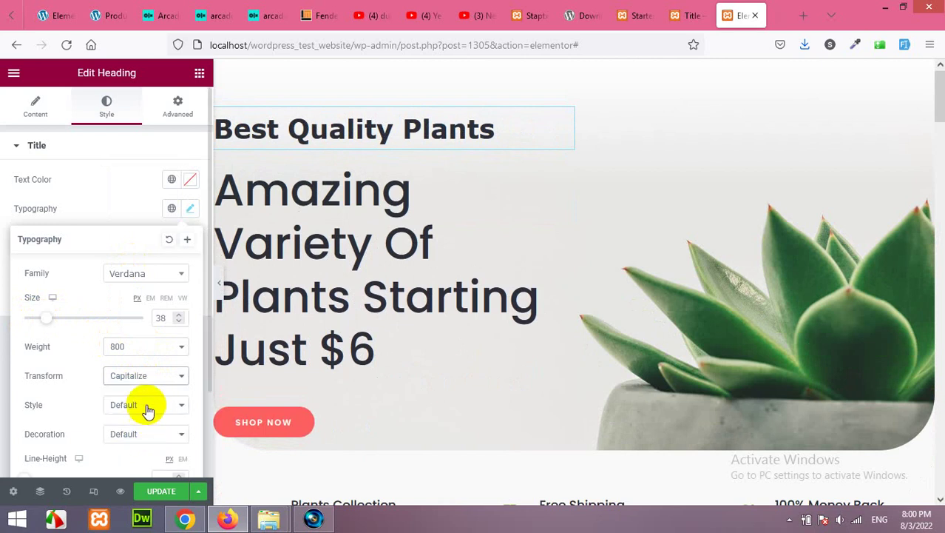
click(140, 406)
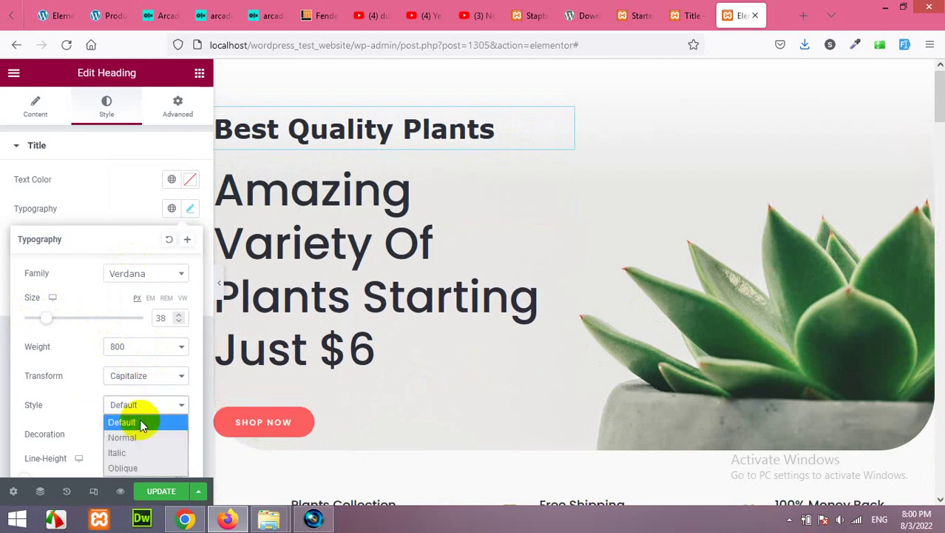
click(132, 422)
scroll(80, 402, down, 1)
scroll(80, 403, down, 1)
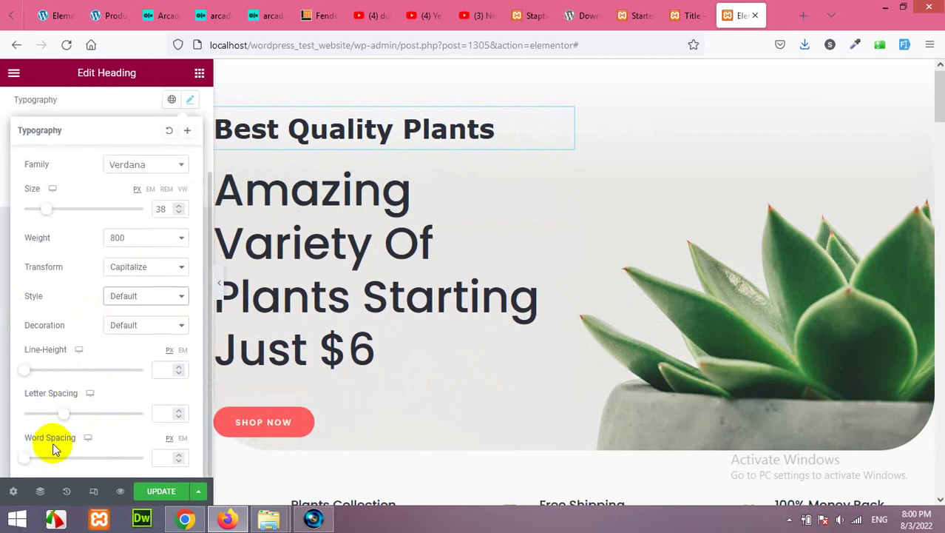
scroll(102, 388, up, 2)
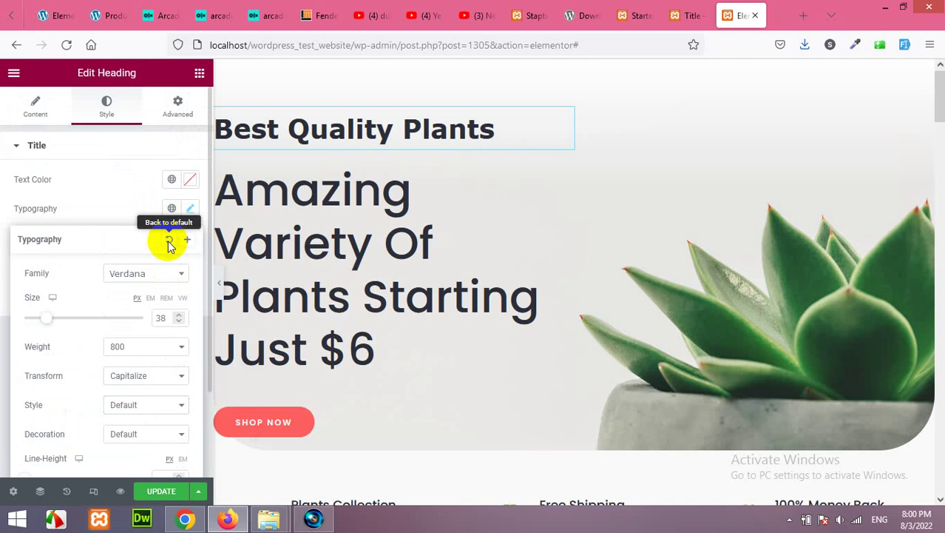
click(168, 242)
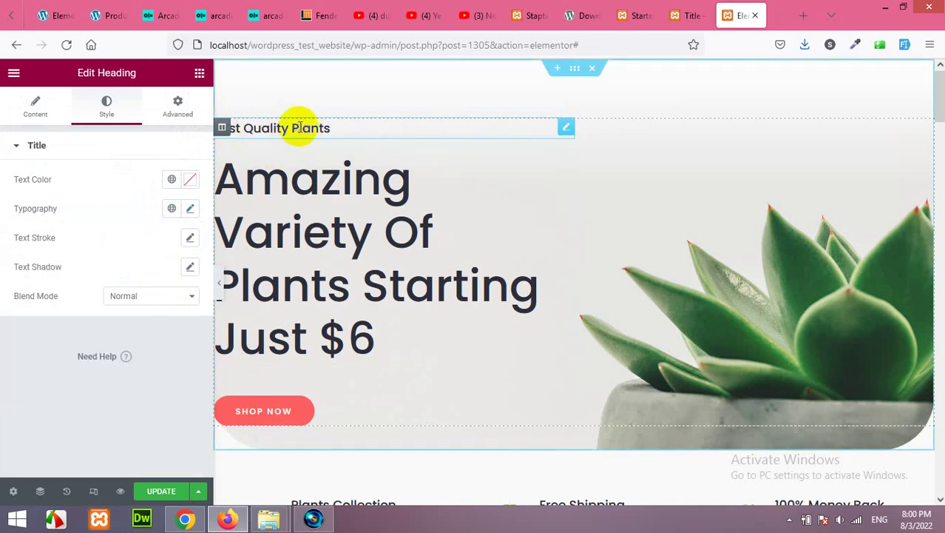
Check the Amazing Variety heading, then the Shop Now button's 'Shop Now' text and '#' link
click(327, 240)
drag(178, 194, 41, 193)
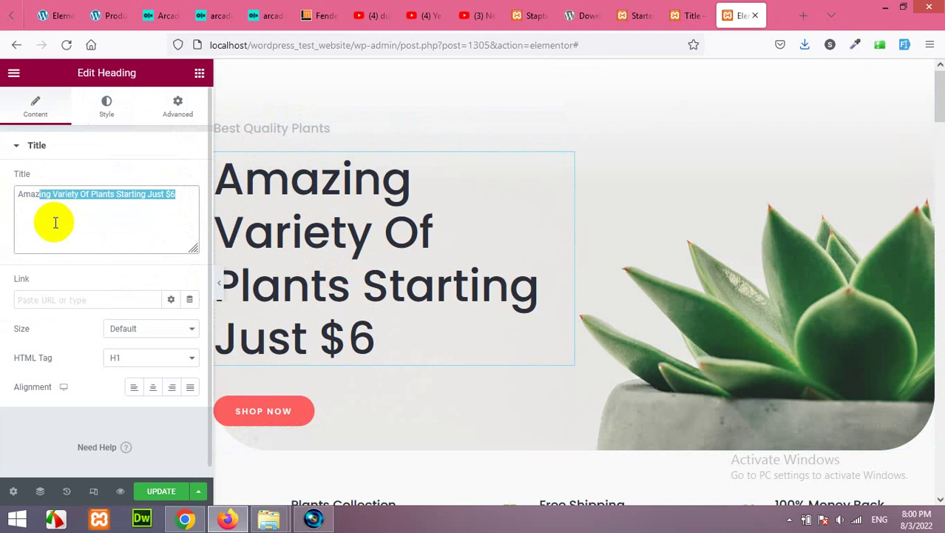
click(260, 412)
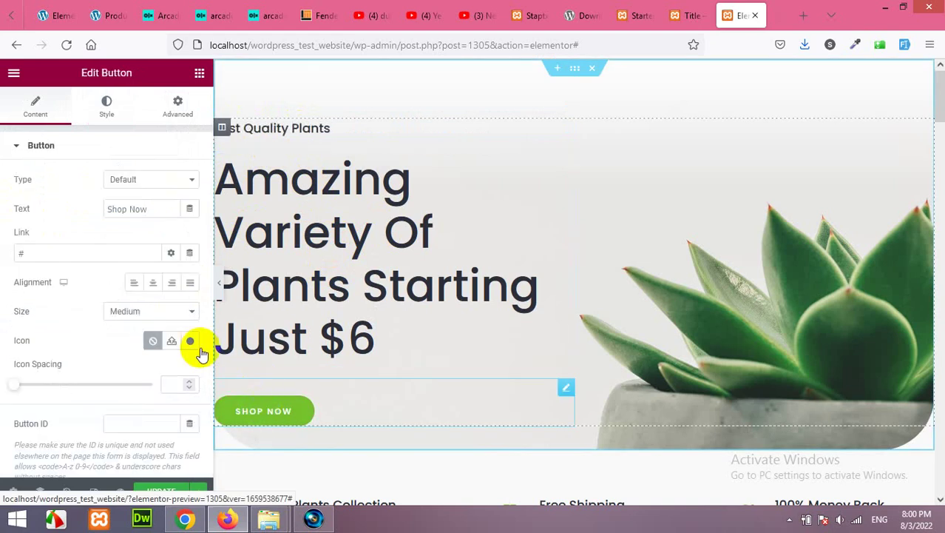
drag(57, 256, 10, 250)
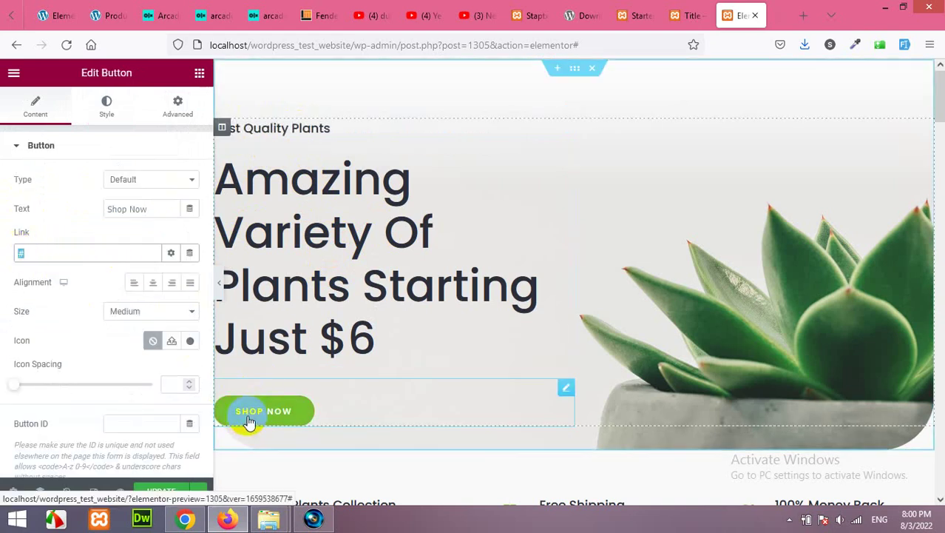
drag(161, 211, 108, 209)
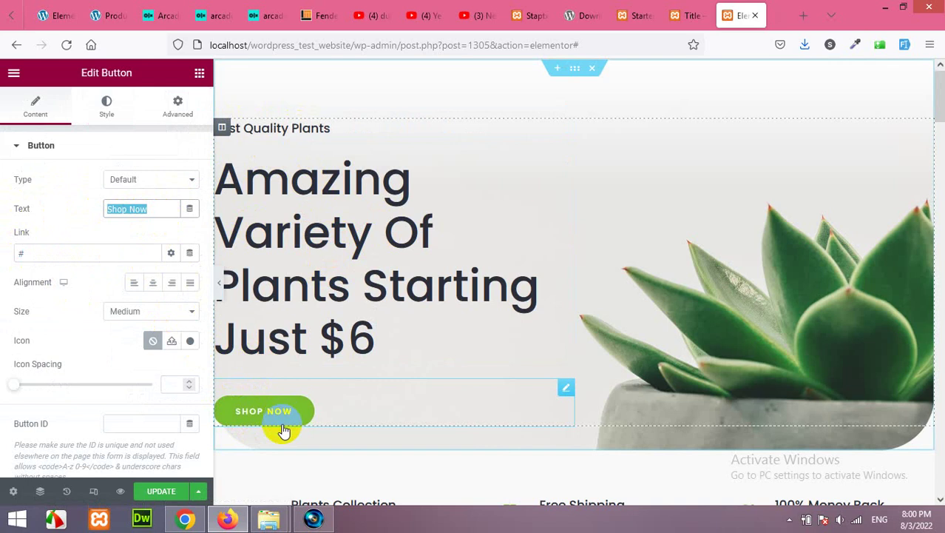
scroll(355, 318, down, 5)
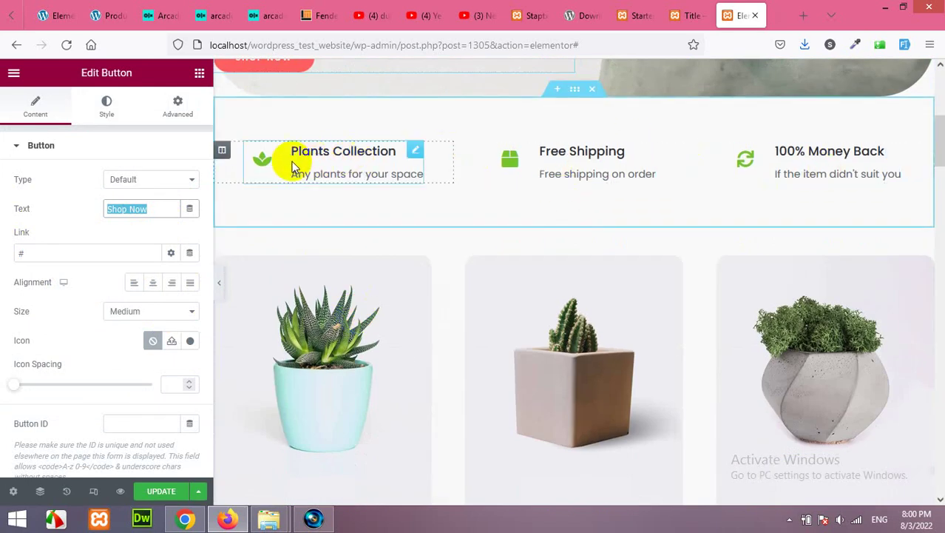
Cycle the Plants Collection icon's view through Default, Framed and Stacked
click(314, 156)
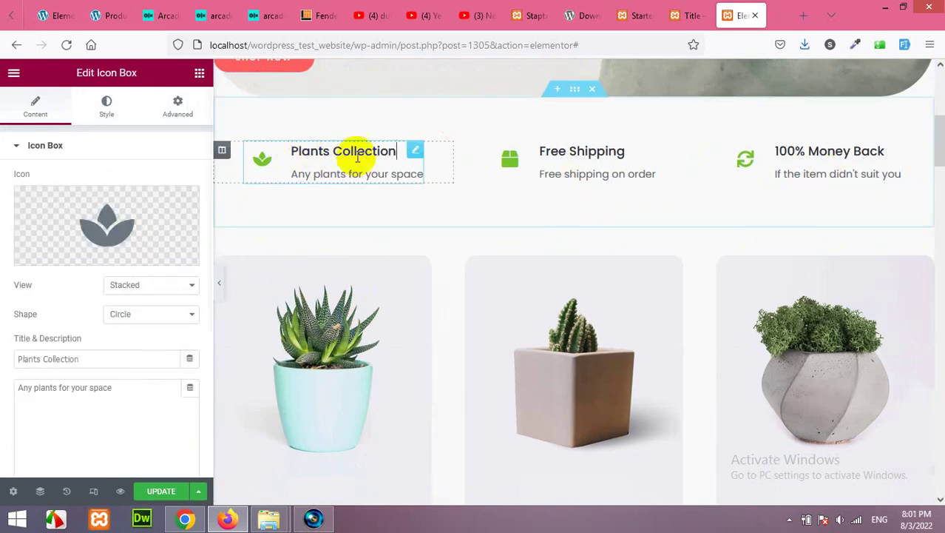
click(135, 288)
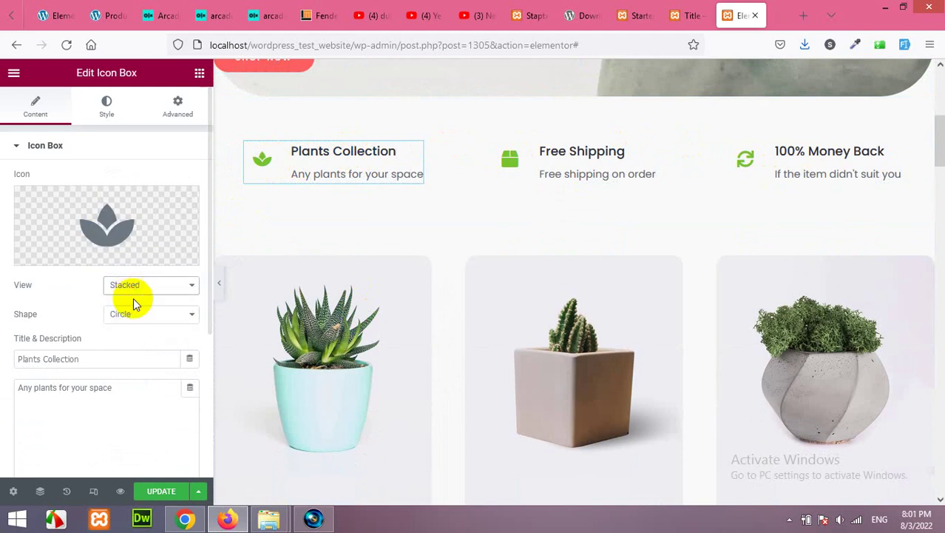
click(122, 302)
click(139, 284)
click(142, 331)
click(158, 290)
click(150, 316)
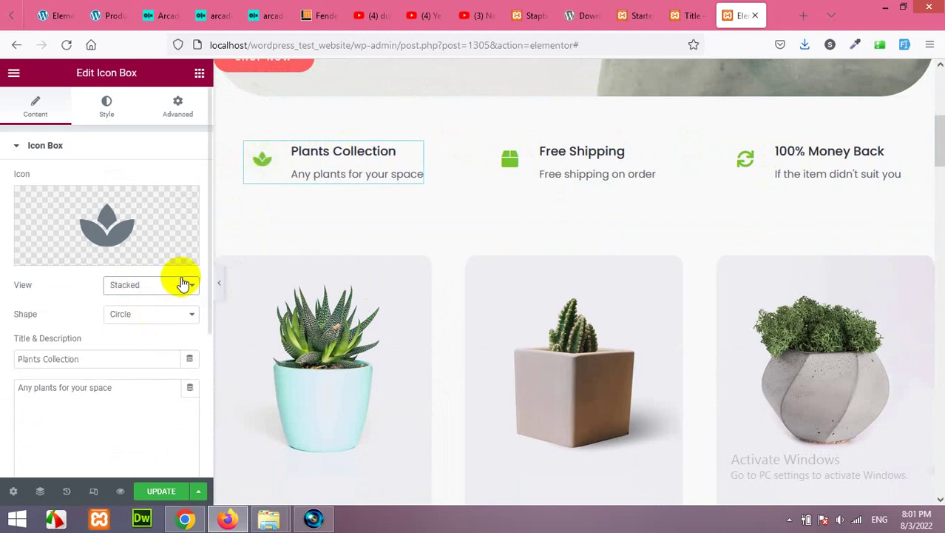
Try Square and Circle shapes, ending on Stacked view with Circle shape; select the description
click(120, 324)
click(123, 345)
click(136, 296)
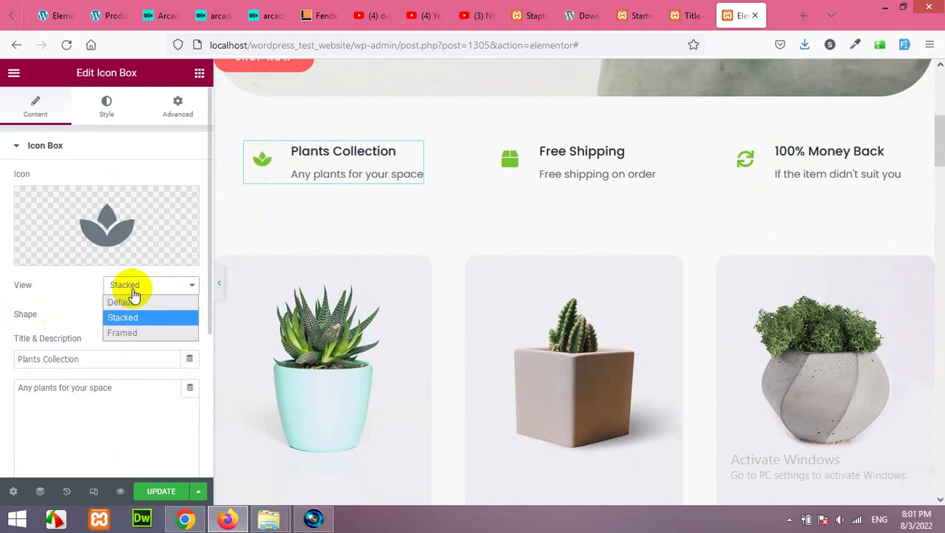
click(127, 334)
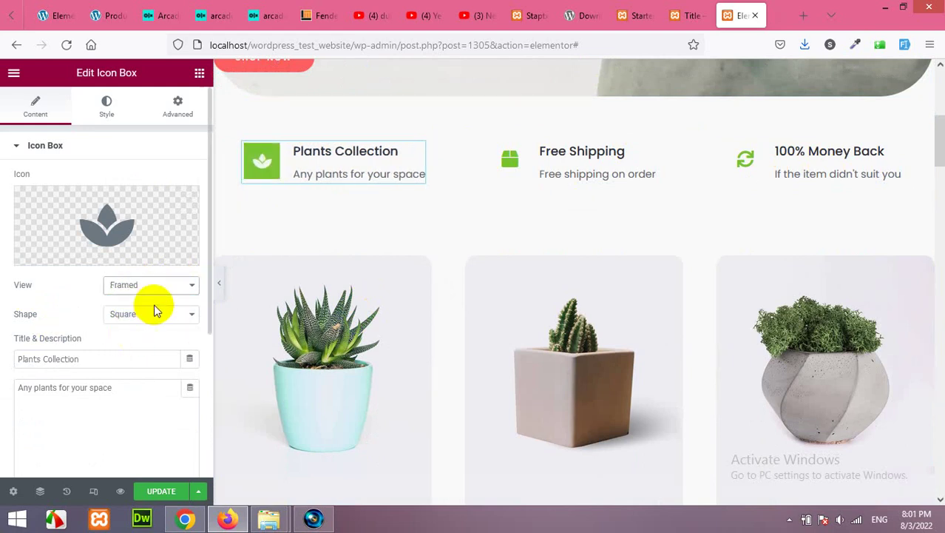
click(148, 314)
click(135, 332)
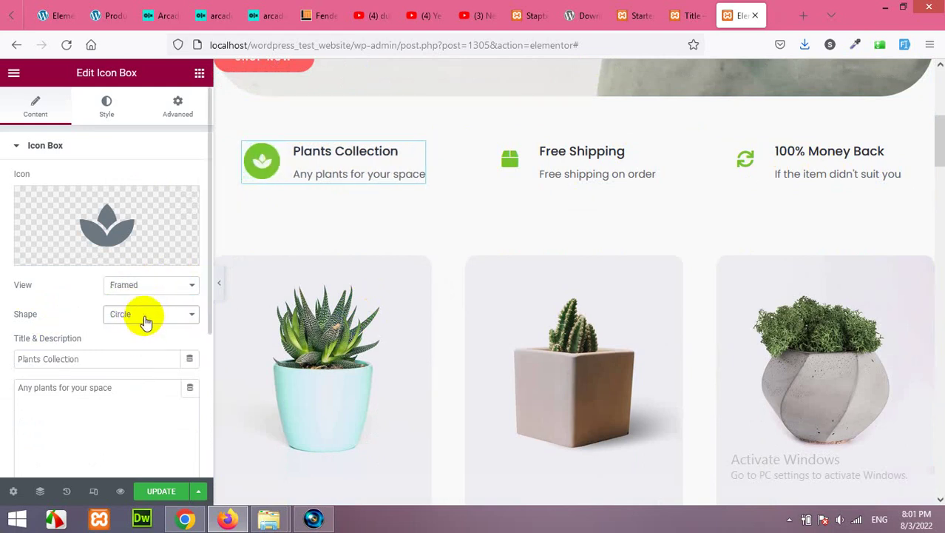
click(139, 285)
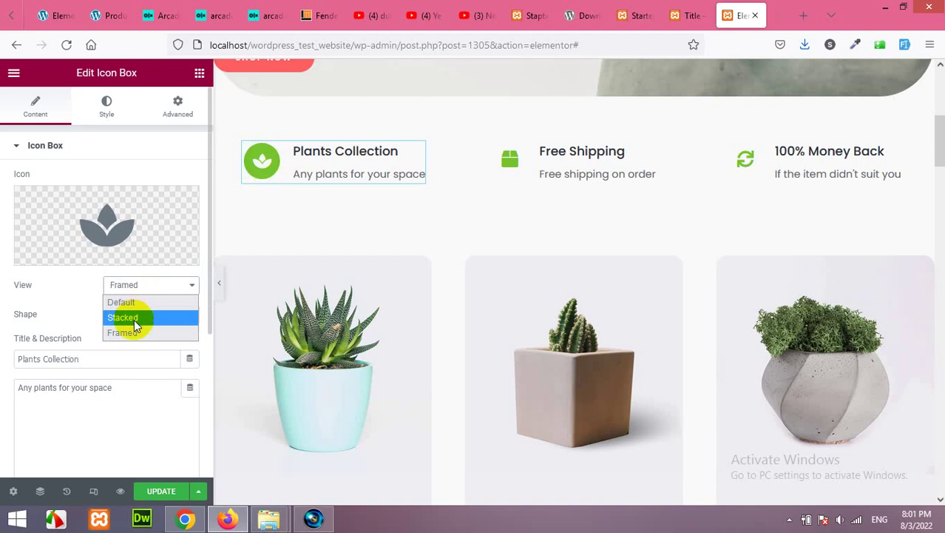
click(135, 317)
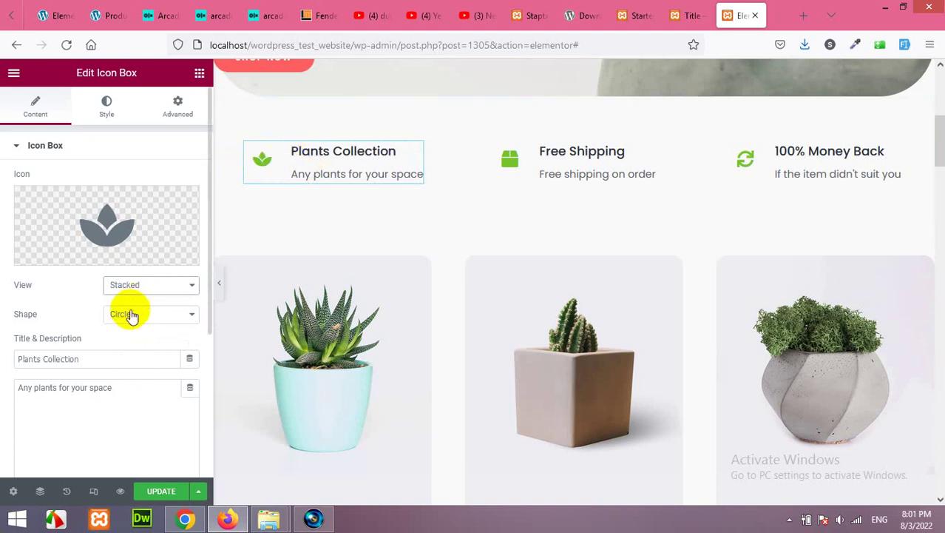
click(143, 316)
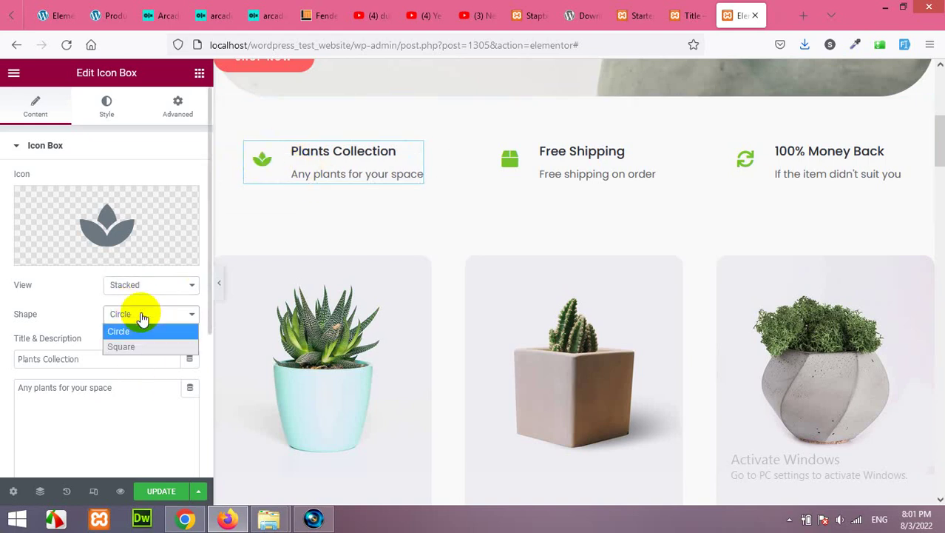
click(141, 329)
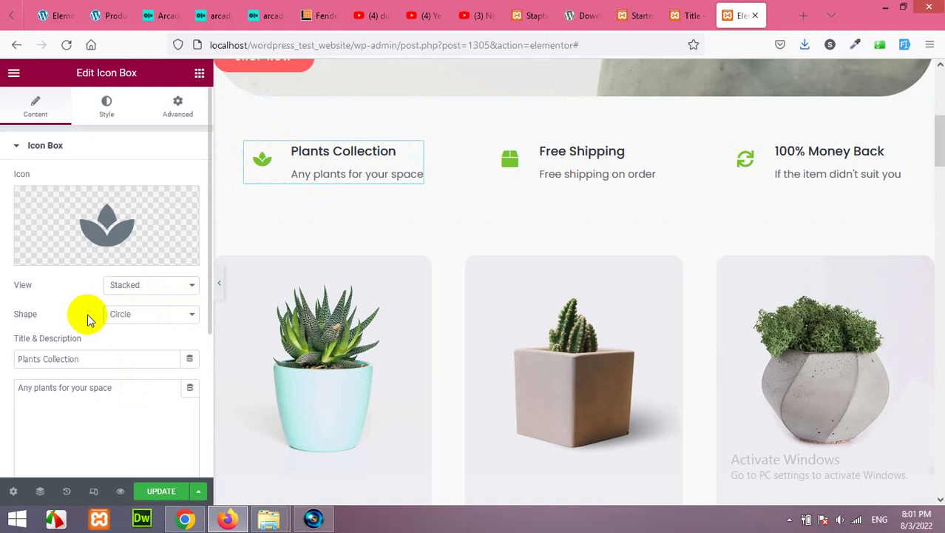
scroll(89, 303, down, 1)
drag(89, 289, 5, 288)
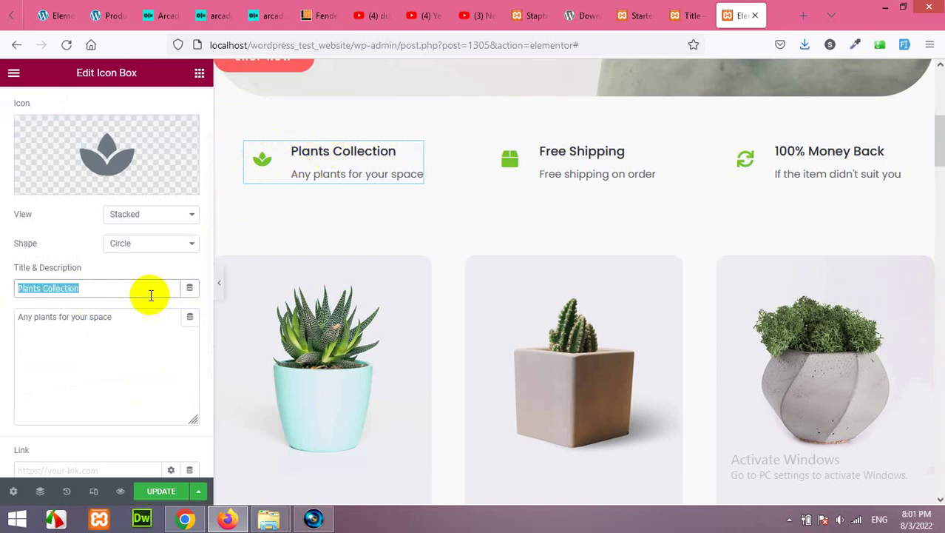
drag(152, 316, 25, 314)
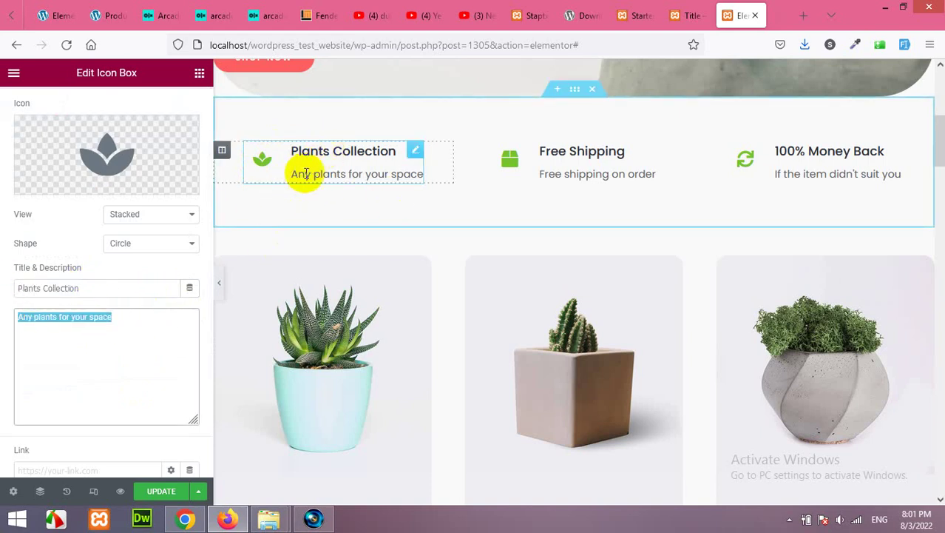
Swap the Free Shipping box's icon for Crop from the Icon Library
click(544, 168)
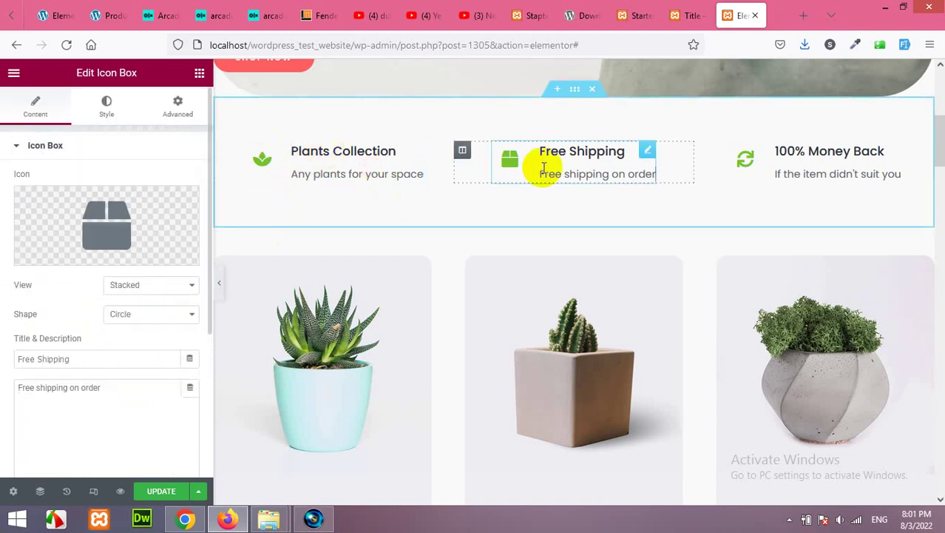
mouse_move(88, 263)
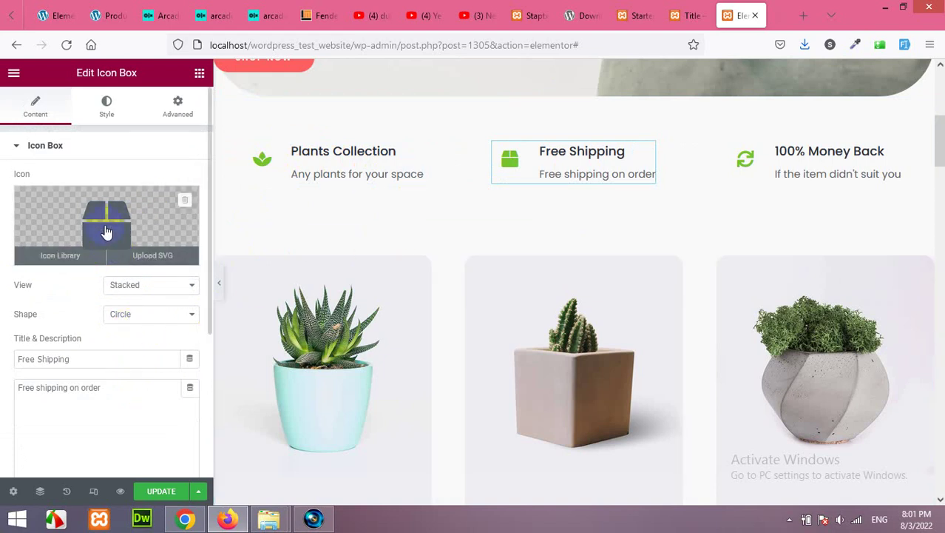
click(105, 231)
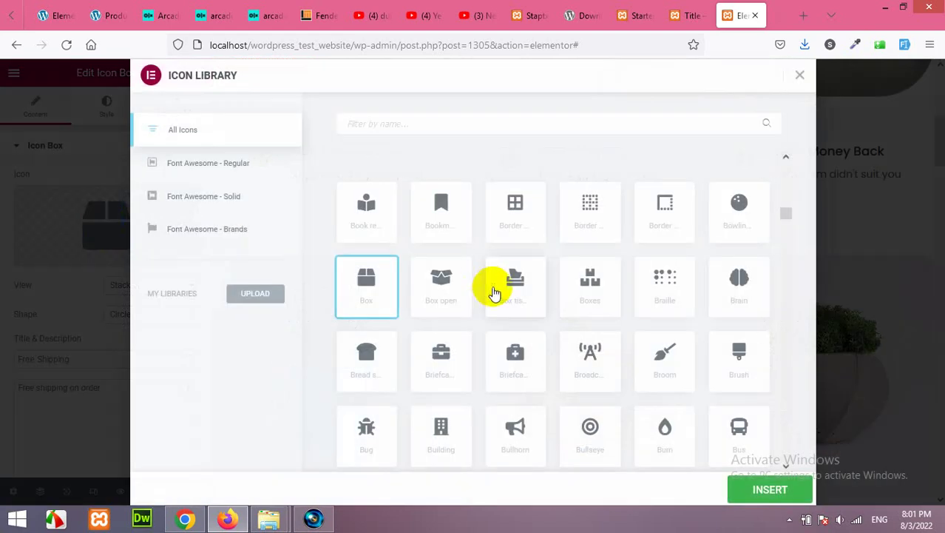
scroll(562, 310, down, 5)
scroll(590, 324, down, 10)
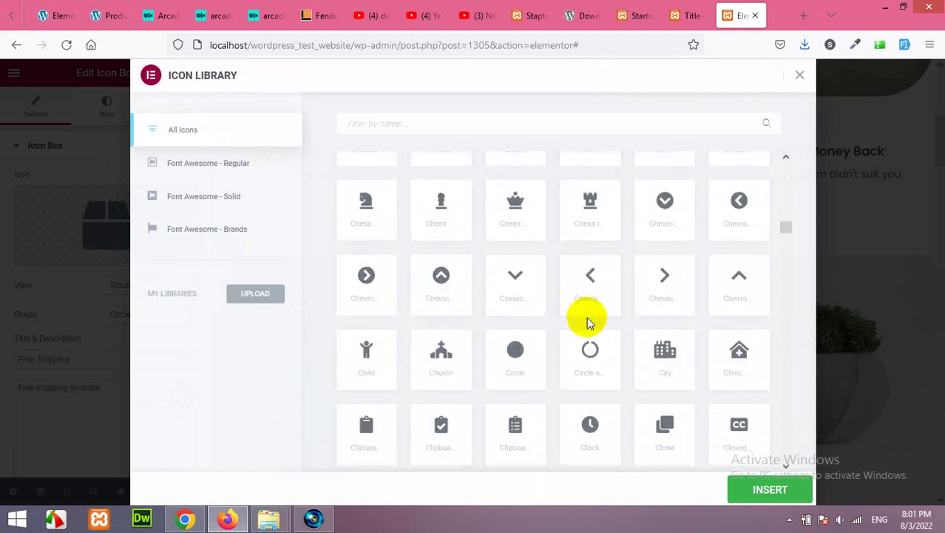
scroll(582, 318, down, 5)
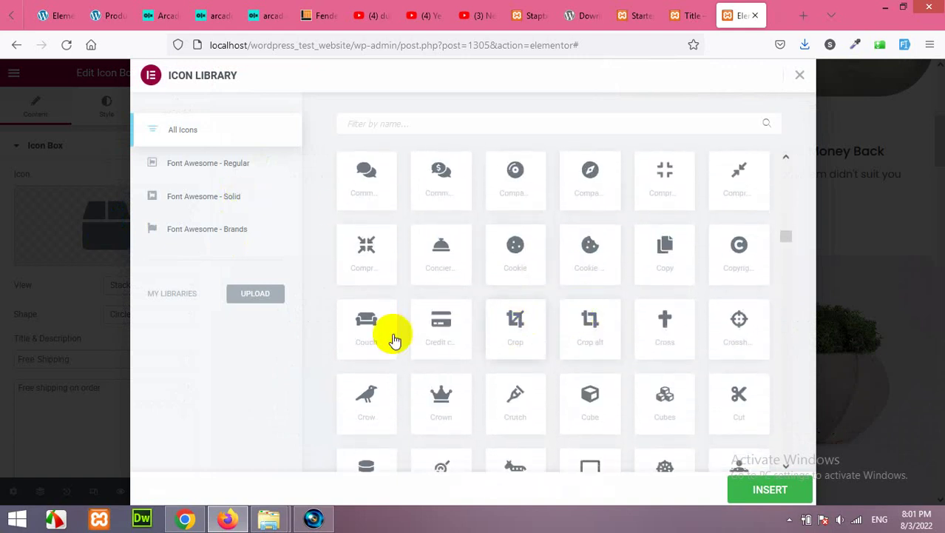
click(511, 324)
click(770, 489)
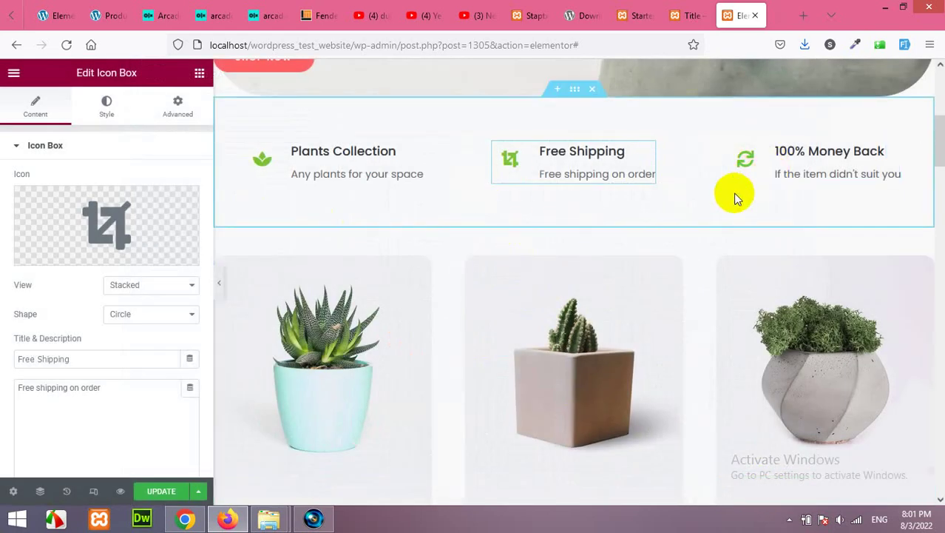
Select the Trendy Cactus Varieties card and view its column's background styling
scroll(736, 198, down, 2)
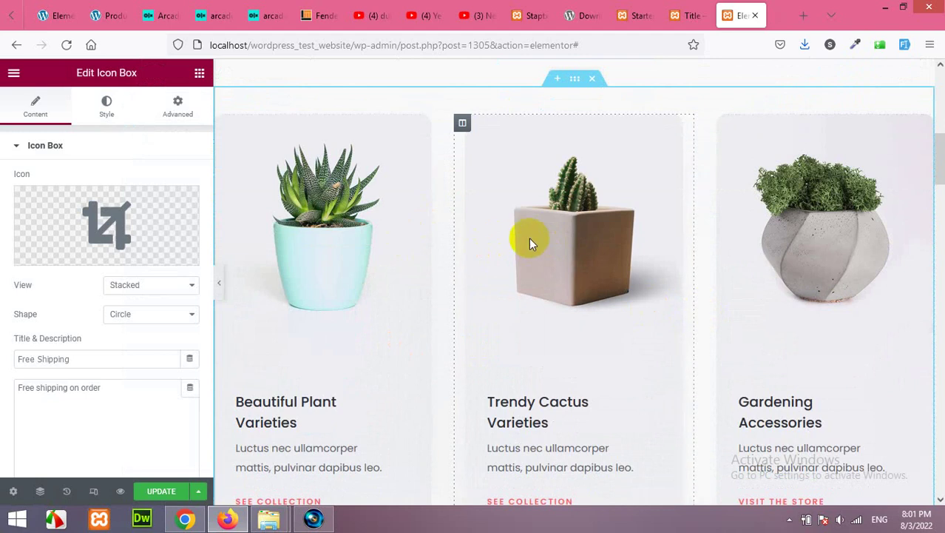
scroll(518, 248, down, 3)
scroll(527, 237, up, 3)
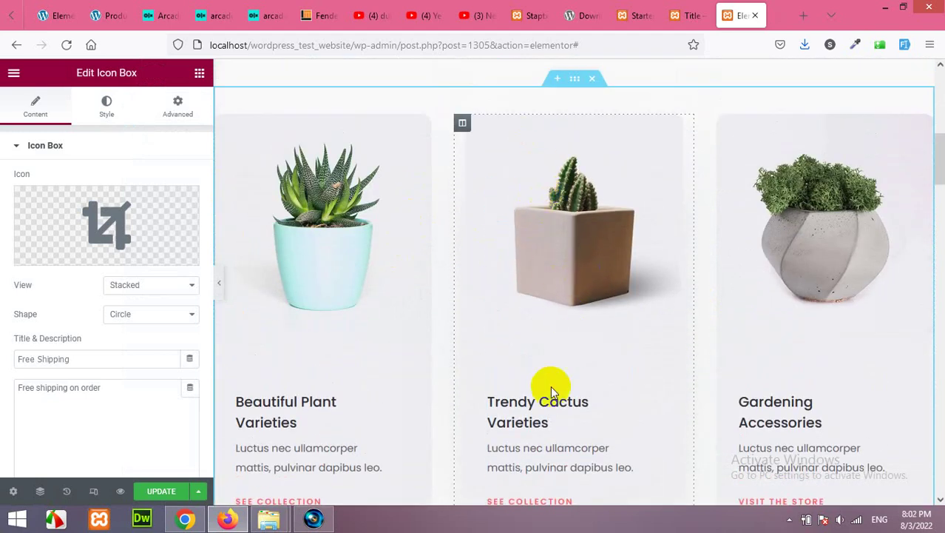
click(542, 421)
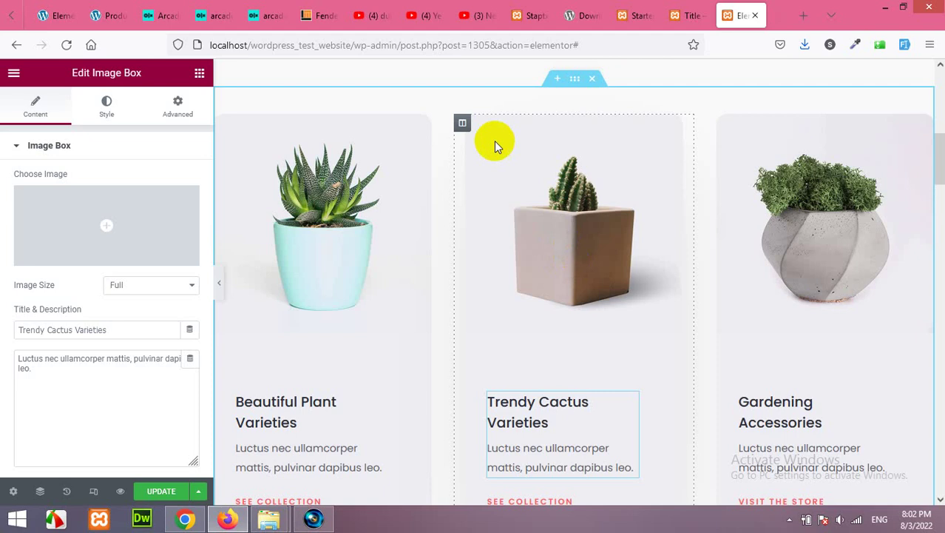
click(463, 124)
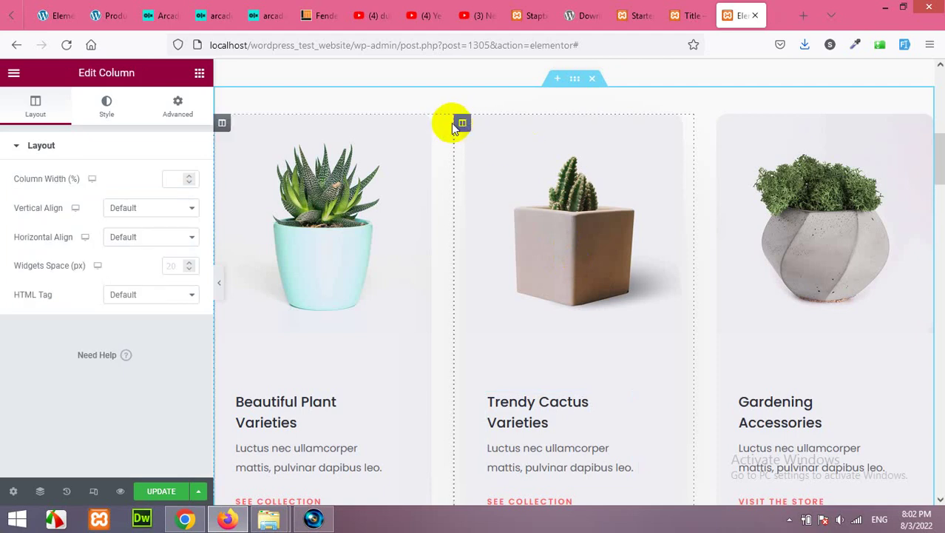
click(110, 109)
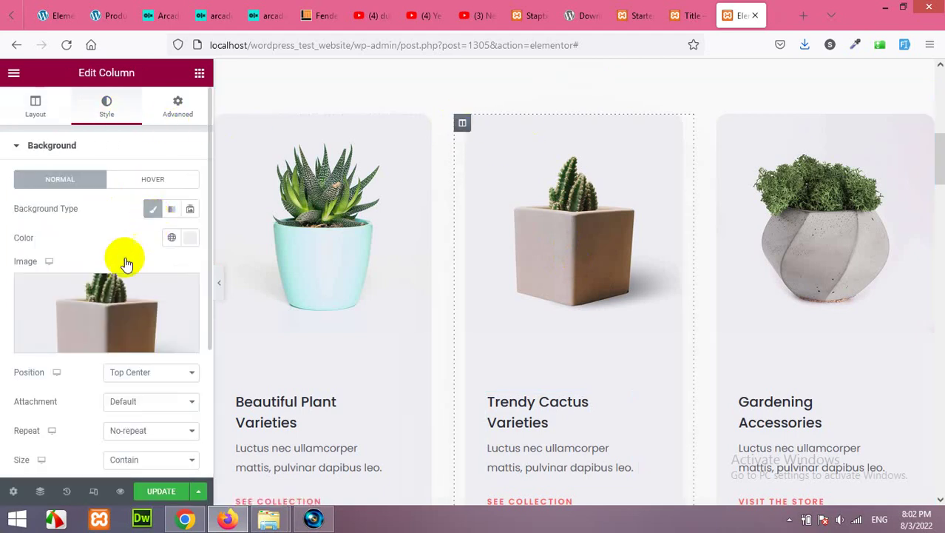
Reselect the image box, check its description, and bring up the See Collection button settings
scroll(104, 311, down, 1)
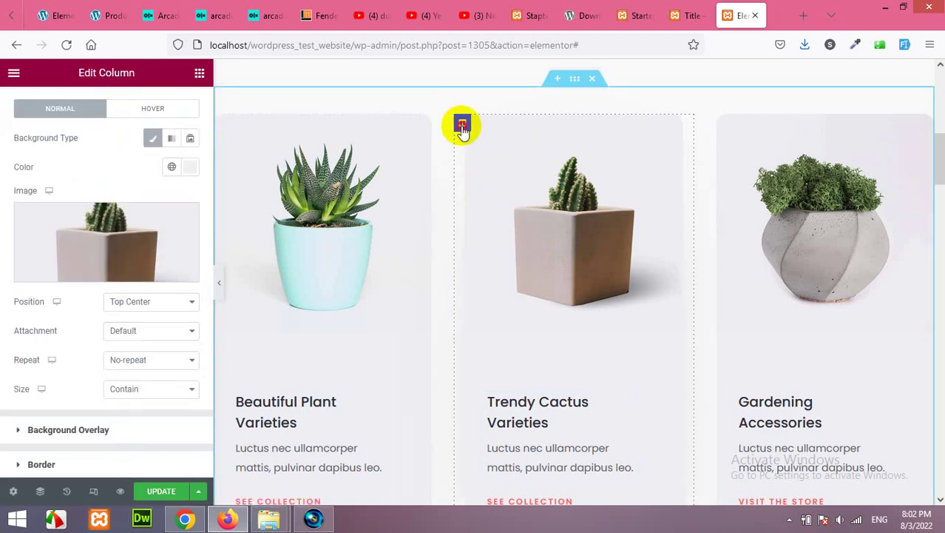
scroll(88, 118, up, 1)
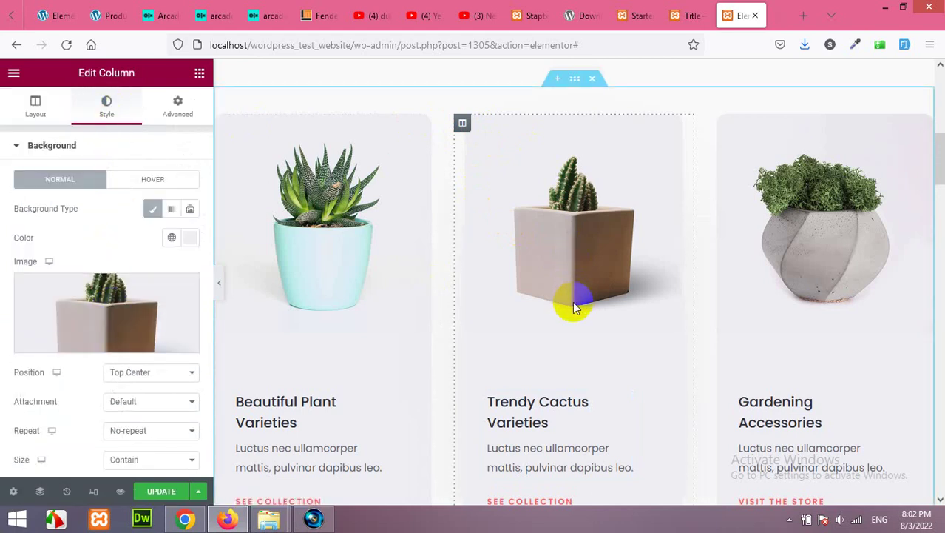
scroll(574, 312, down, 2)
click(539, 275)
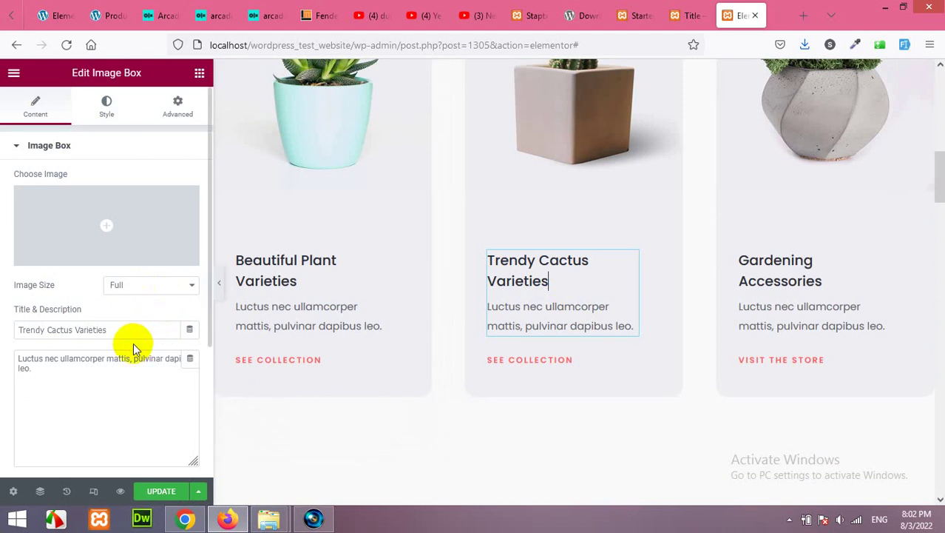
drag(29, 369, 15, 351)
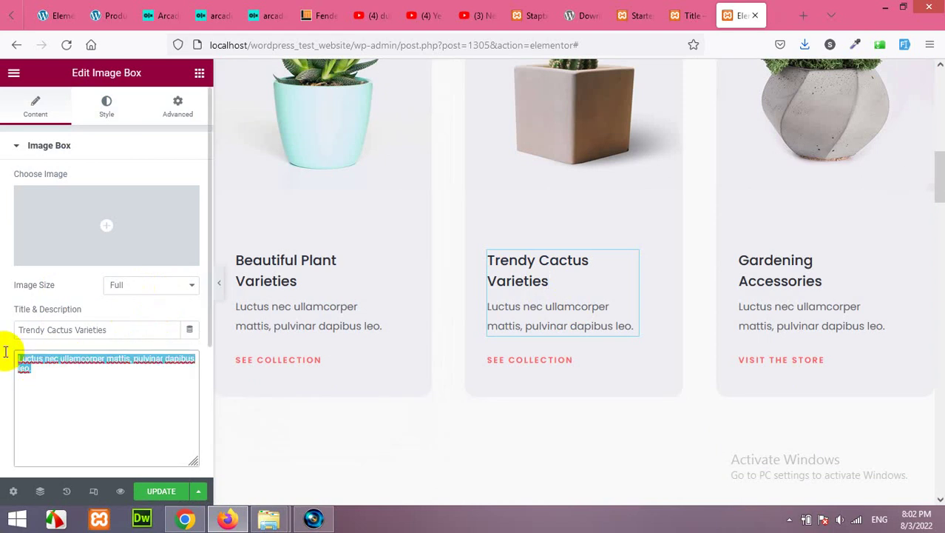
click(551, 363)
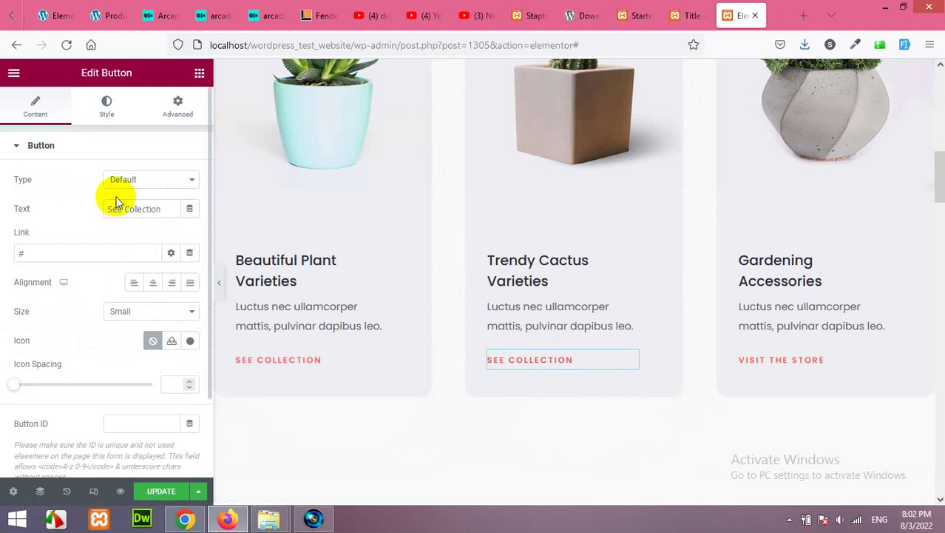
Check the See Collection button label and switch its style settings to Hover
click(11, 253)
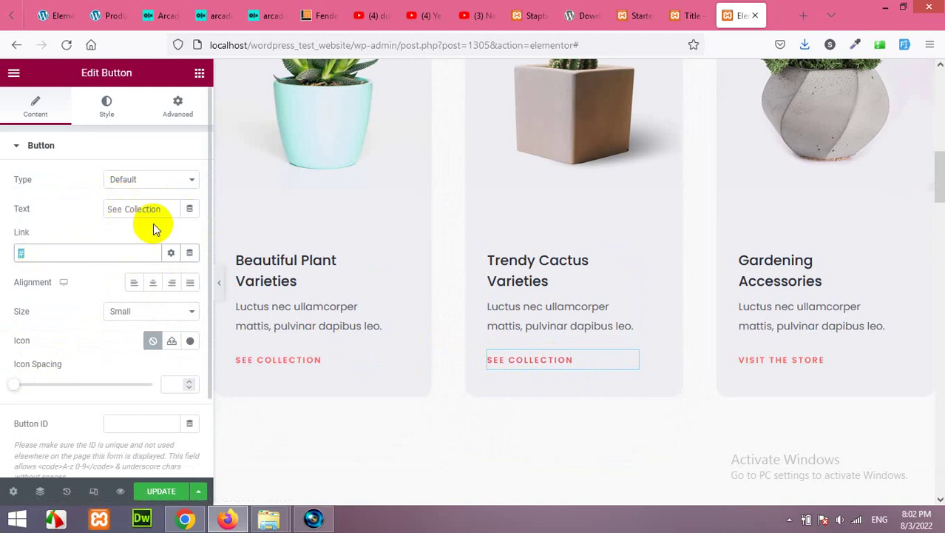
drag(161, 209, 98, 206)
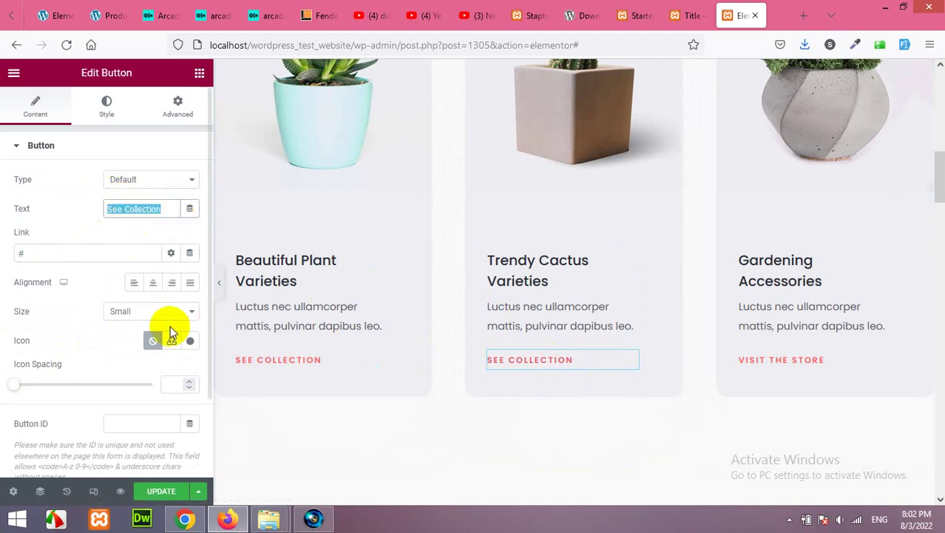
click(104, 112)
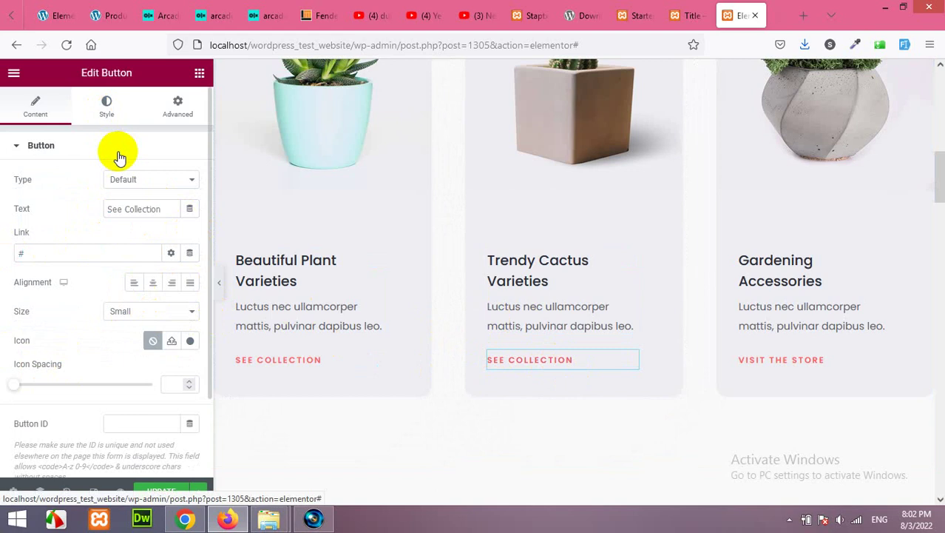
click(107, 111)
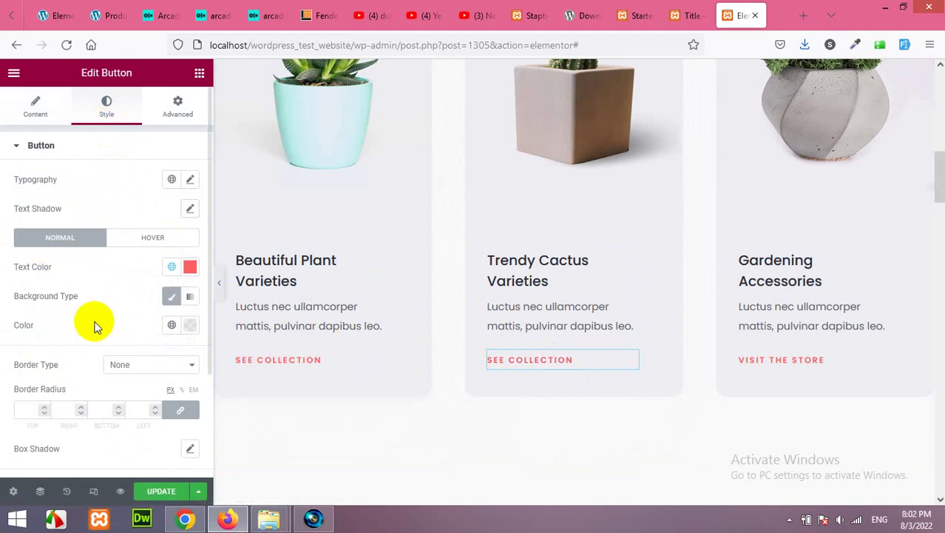
click(177, 241)
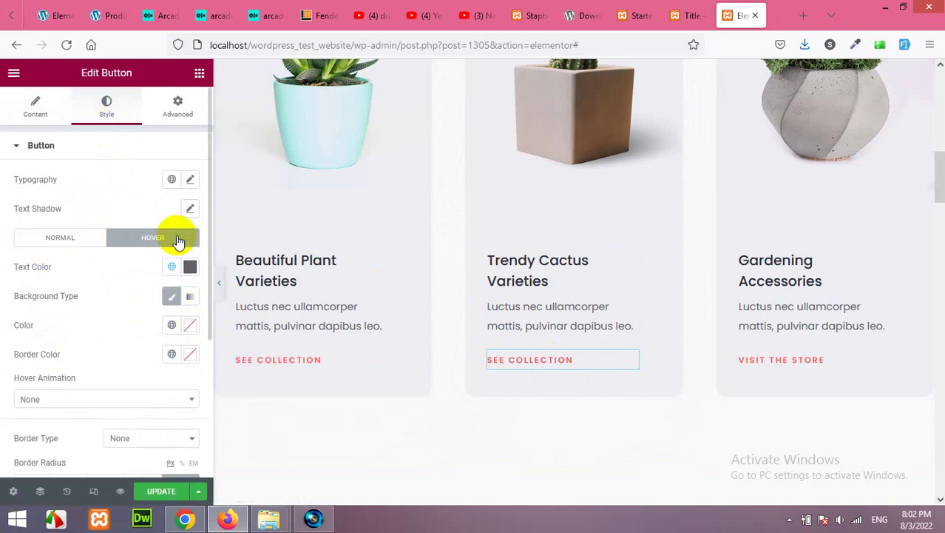
Clear the hover background colour and paste #0065FC blue as the hover text colour
click(190, 326)
drag(145, 224, 124, 224)
click(134, 257)
click(177, 162)
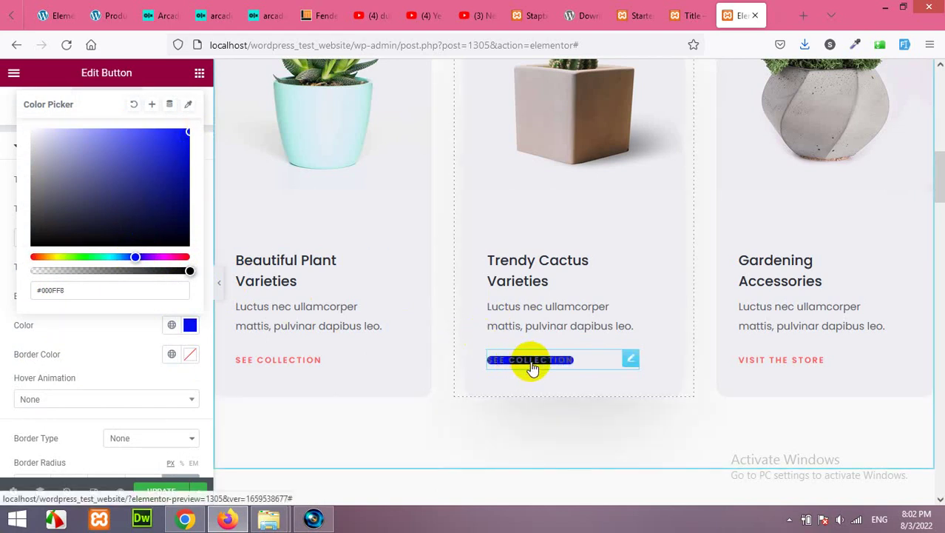
click(95, 342)
click(188, 325)
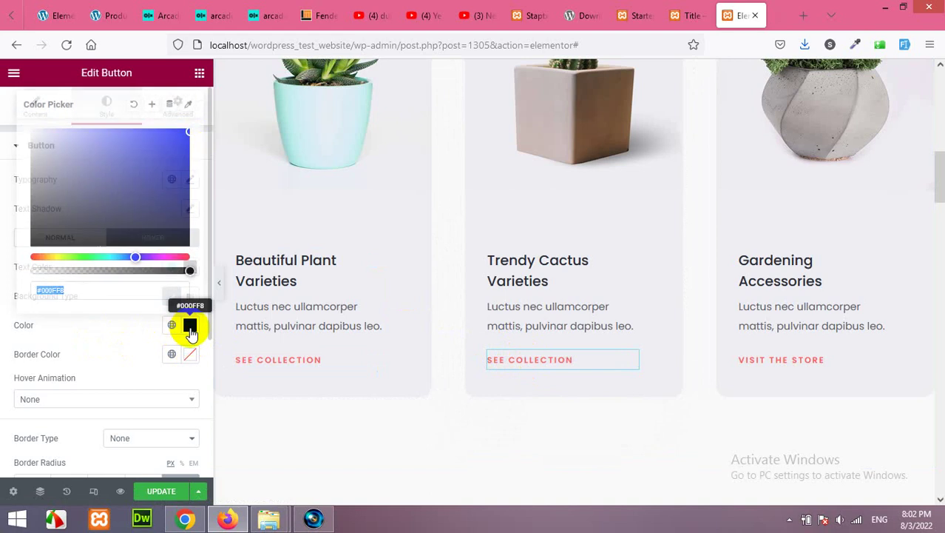
click(134, 104)
click(128, 317)
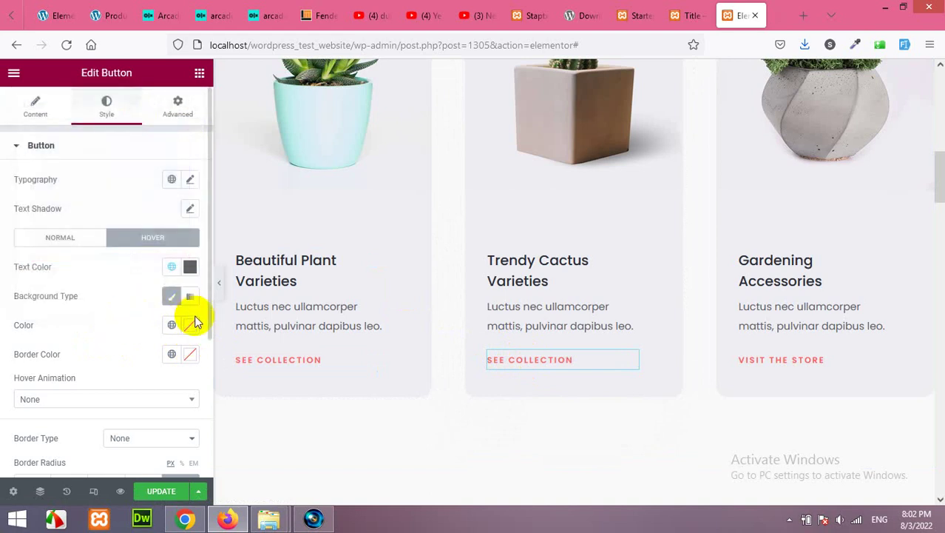
click(190, 267)
text(#4479C9)
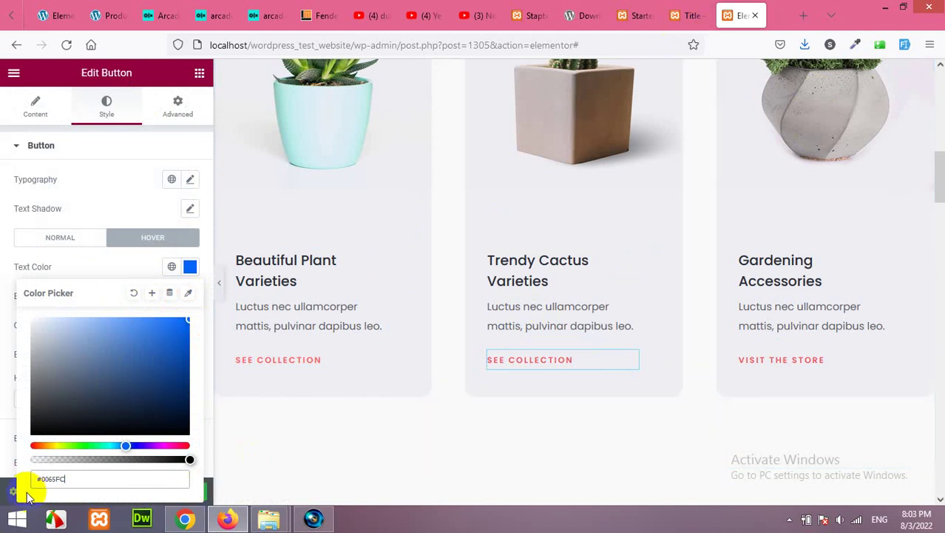
Publish the button changes with Update, then reload and scroll through the live home page
click(199, 491)
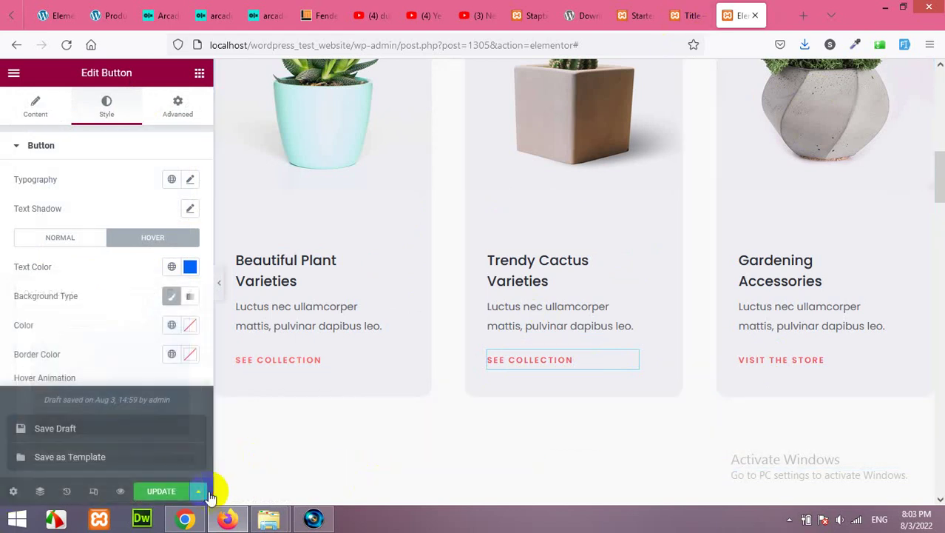
click(167, 491)
click(675, 14)
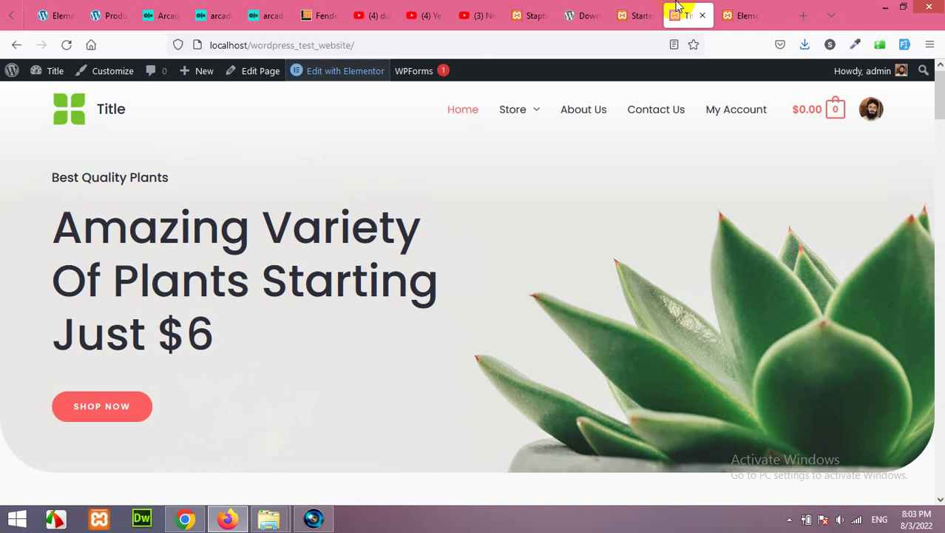
key(F5)
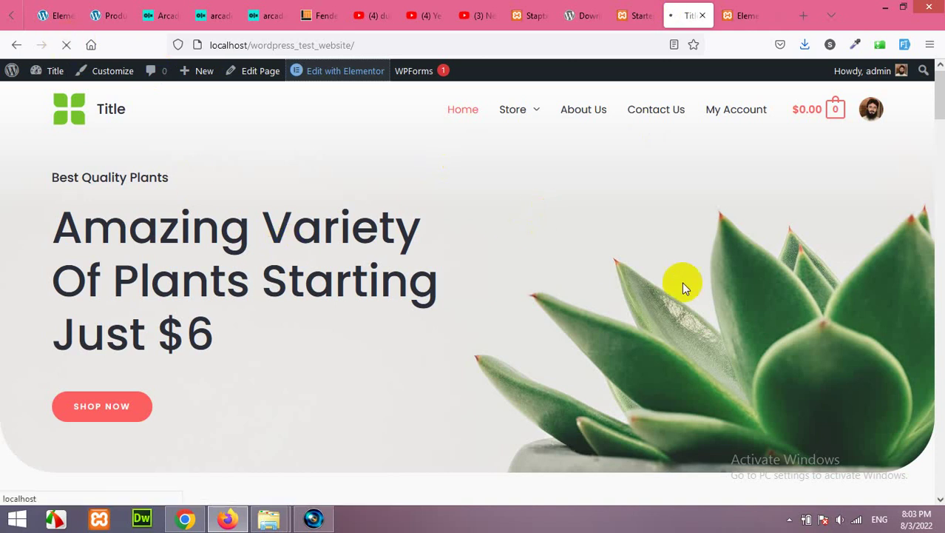
scroll(626, 267, down, 7)
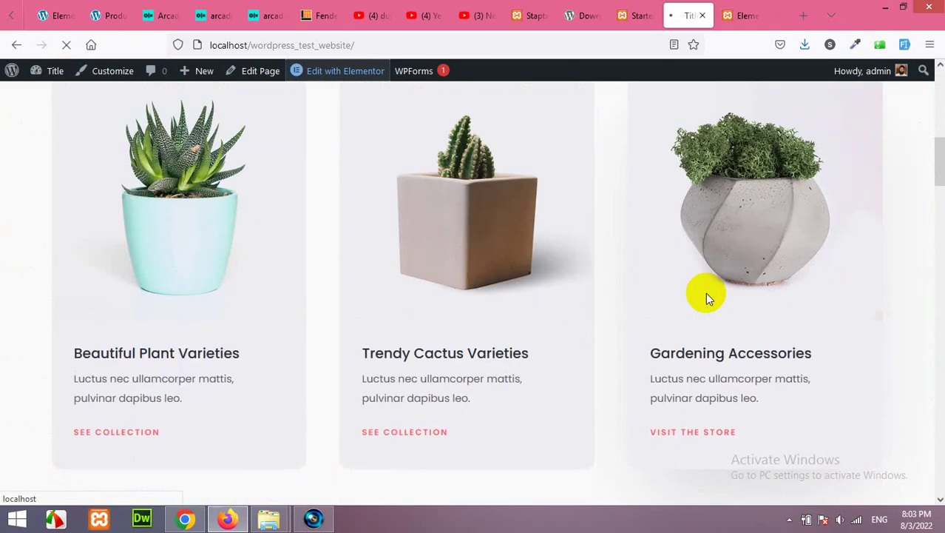
scroll(688, 296, down, 2)
scroll(588, 296, down, 6)
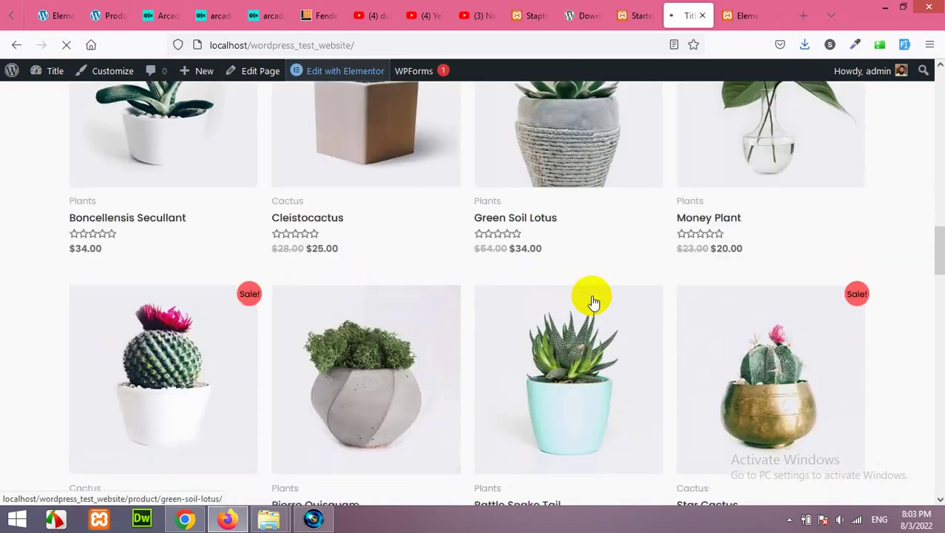
scroll(592, 306, down, 10)
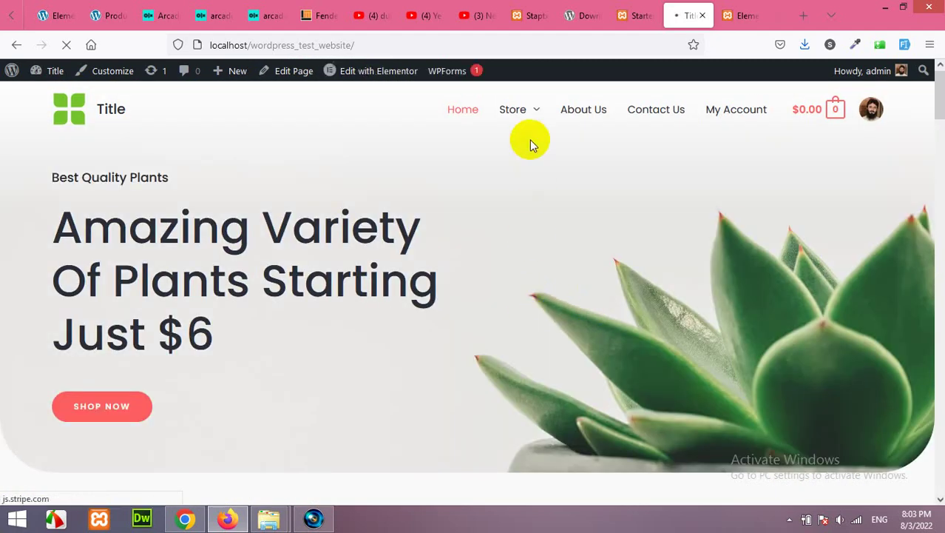
Open the About Us page and look over its plant-basket banner and 'We Work Hard' introduction
mouse_move(518, 114)
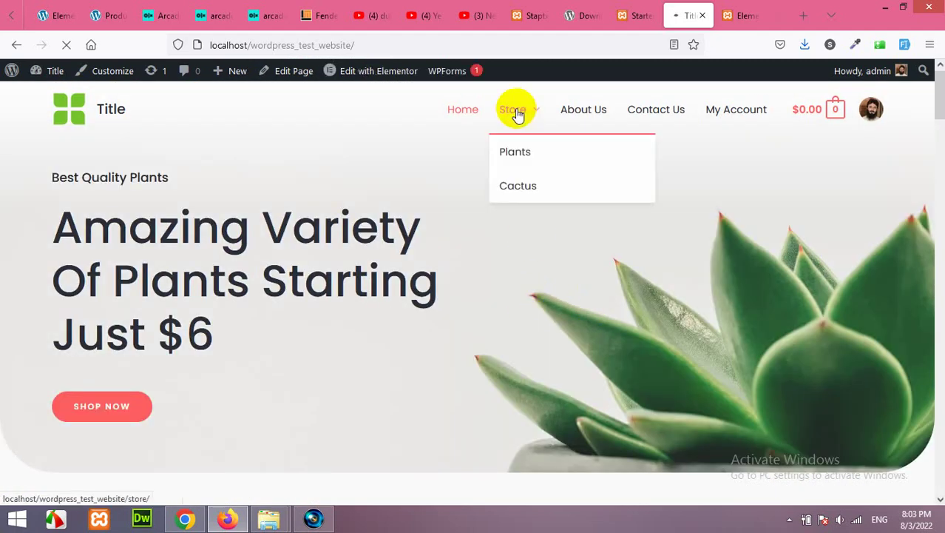
click(601, 110)
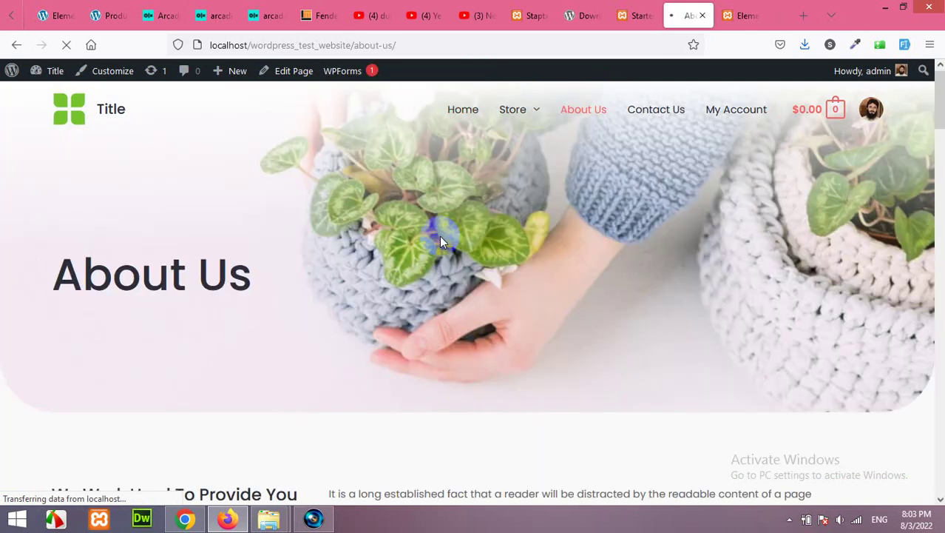
scroll(487, 318, down, 10)
scroll(486, 318, up, 7)
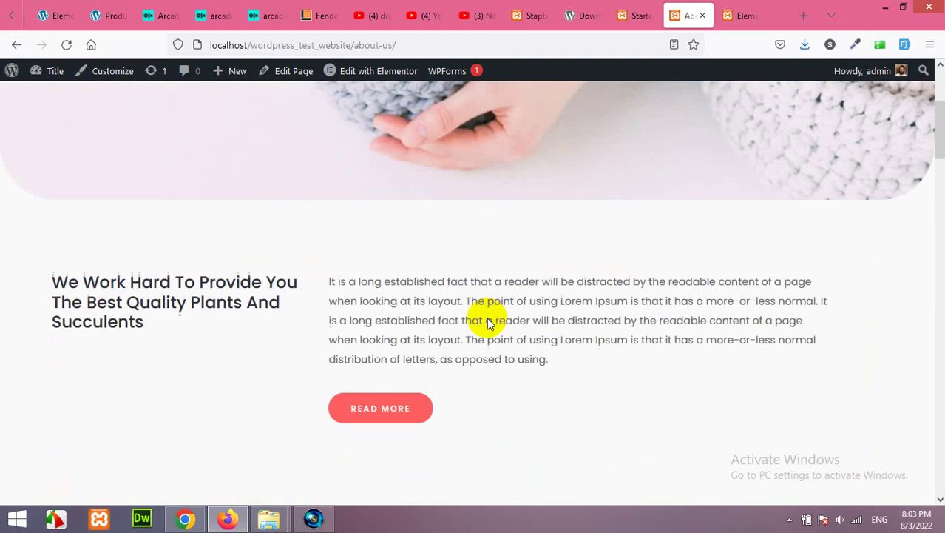
scroll(487, 318, down, 1)
scroll(488, 318, up, 4)
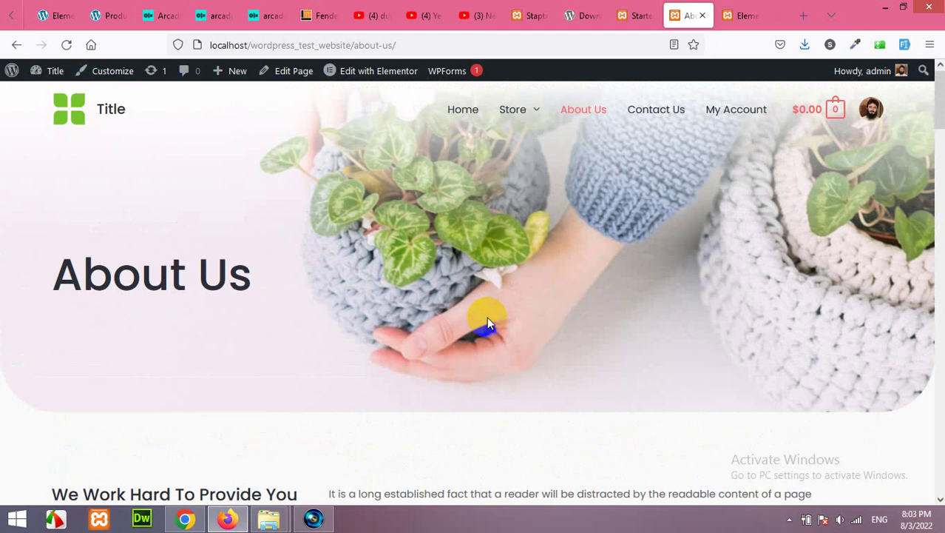
Review the Contact Us page's details, form and map, then return to the Starter Templates Congratulations page
click(655, 111)
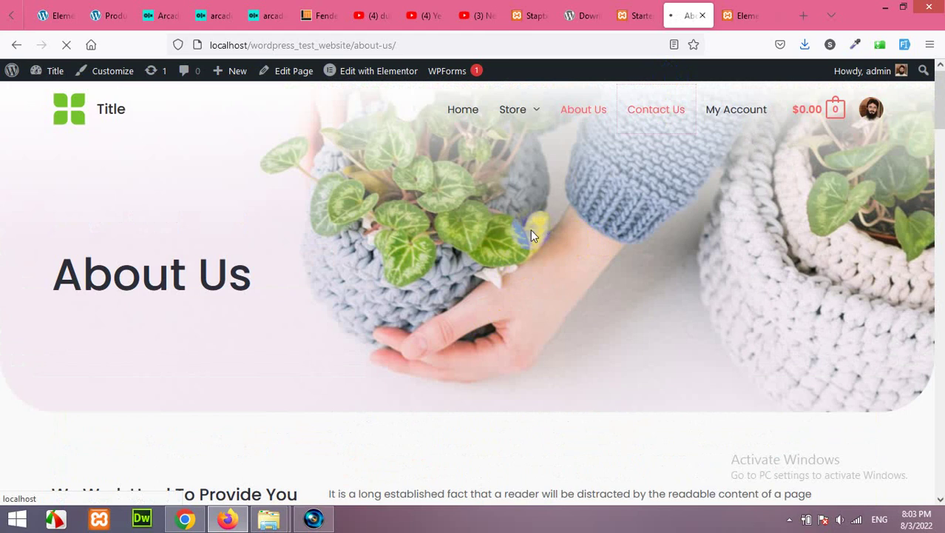
scroll(431, 249, down, 2)
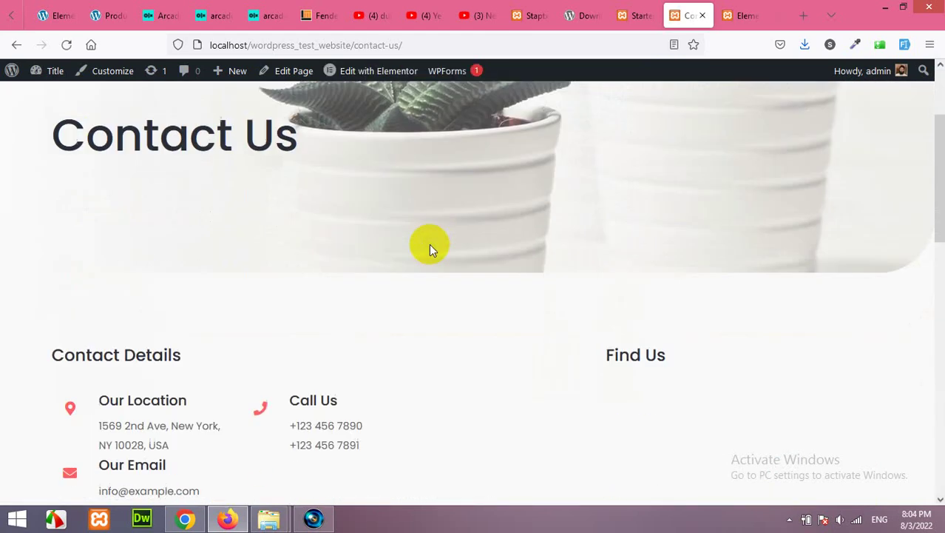
scroll(415, 252, down, 2)
scroll(618, 251, down, 5)
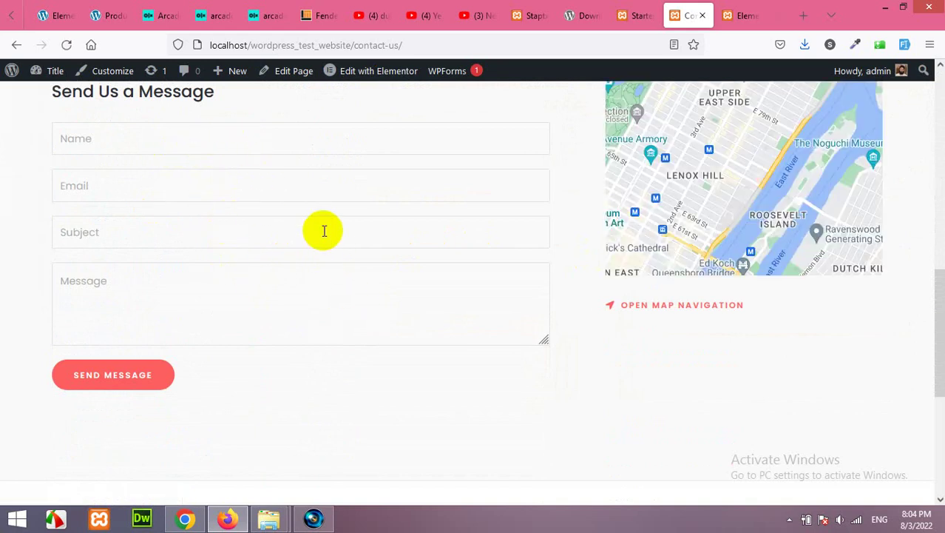
scroll(370, 286, up, 3)
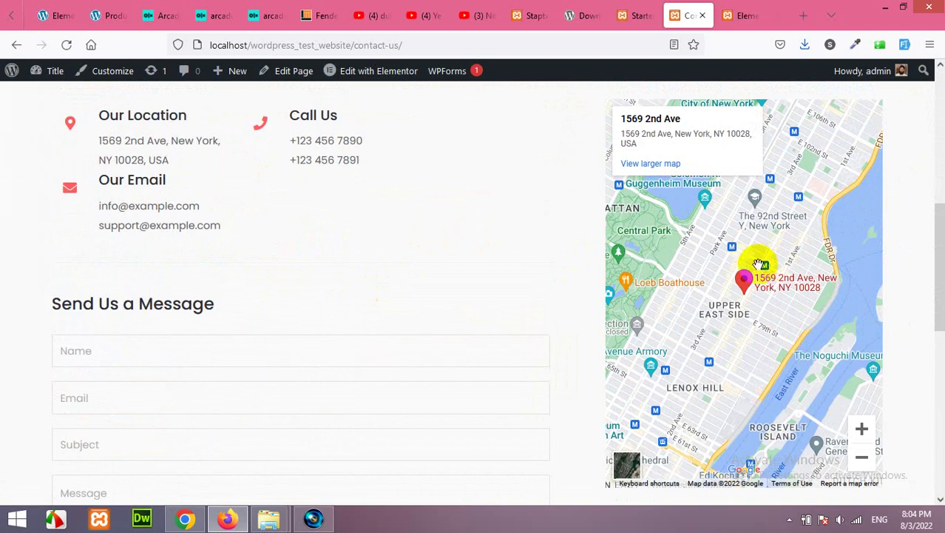
scroll(732, 265, up, 2)
scroll(733, 267, down, 3)
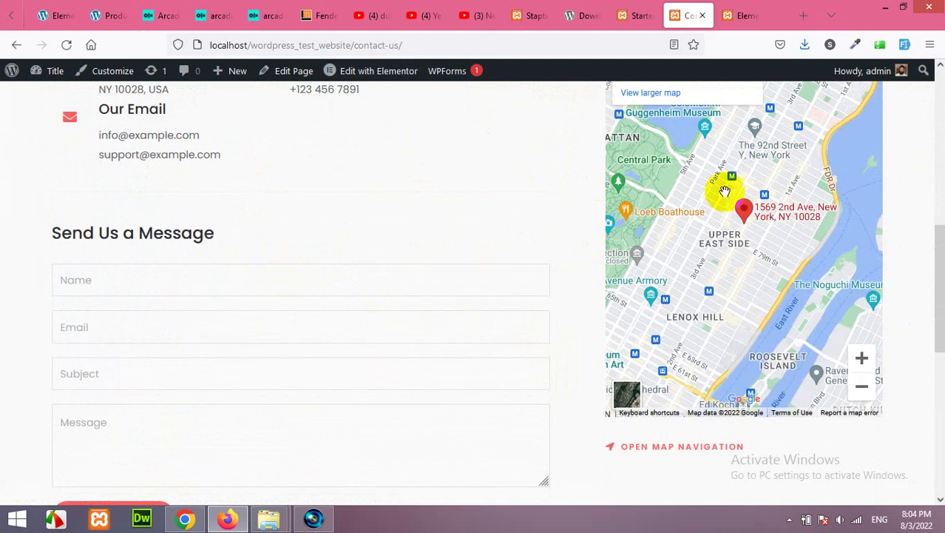
scroll(725, 192, up, 7)
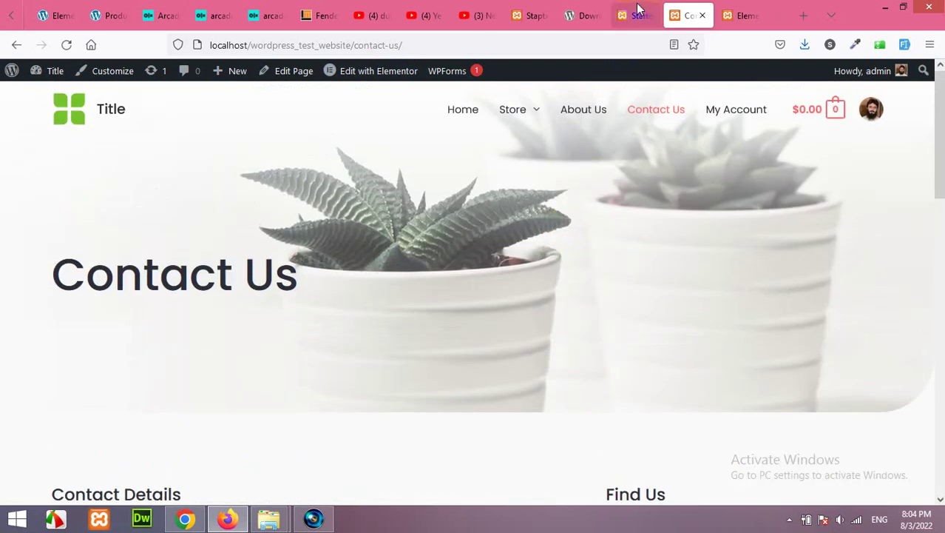
click(639, 10)
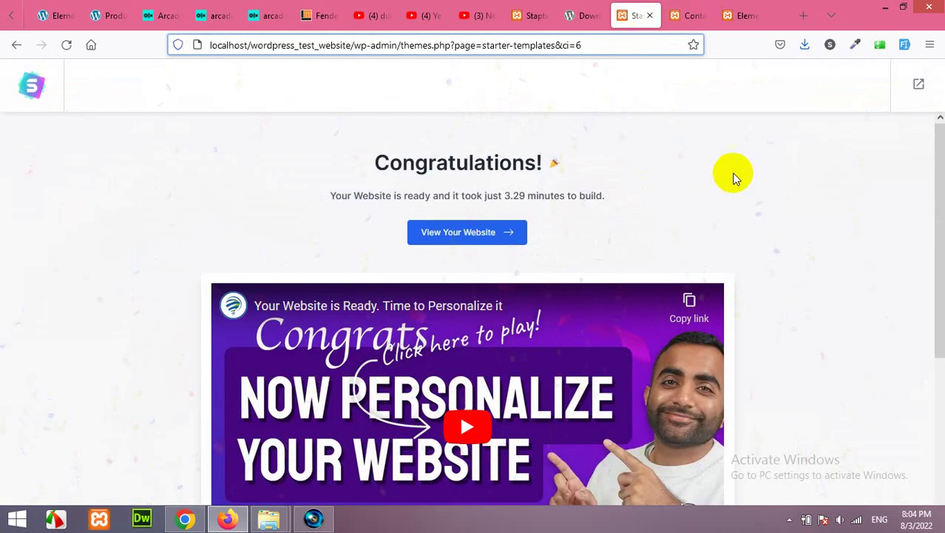
Exit the Starter Templates screen to the WordPress admin Dashboard
click(919, 84)
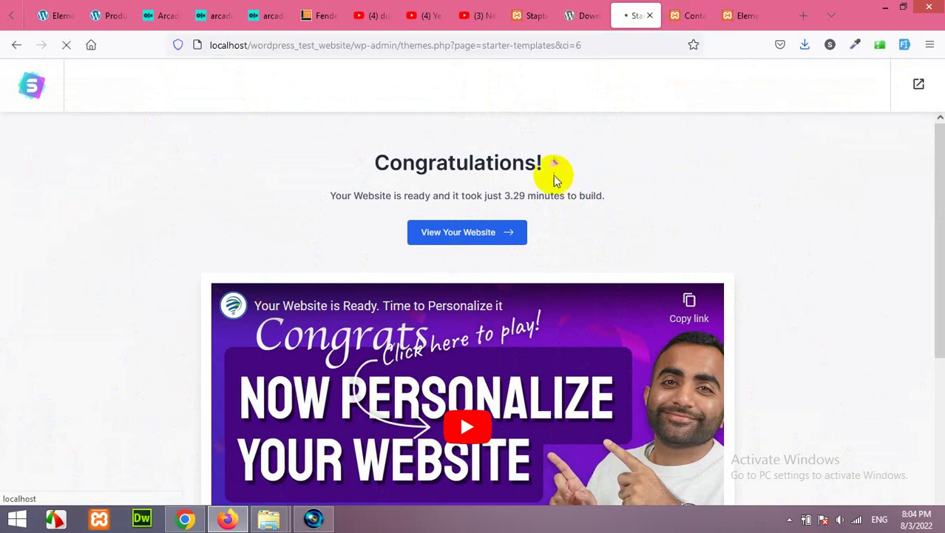